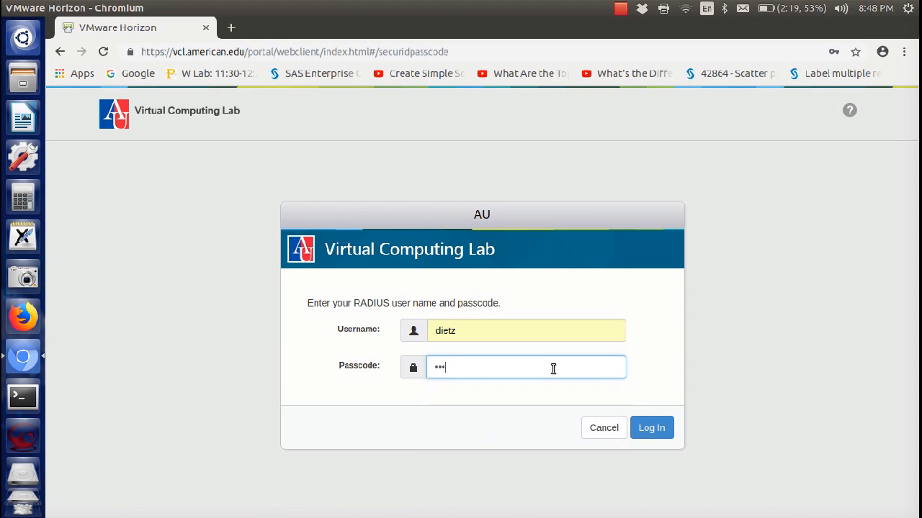
Sign in with the RADIUS username and passcode, then confirm two-factor login with Duo option 1
type("••••••••")
key("Return")
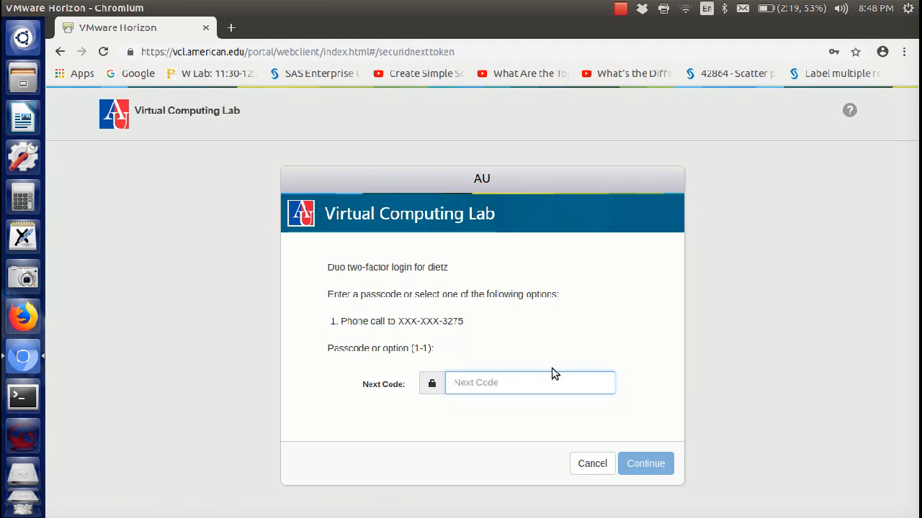
type("1")
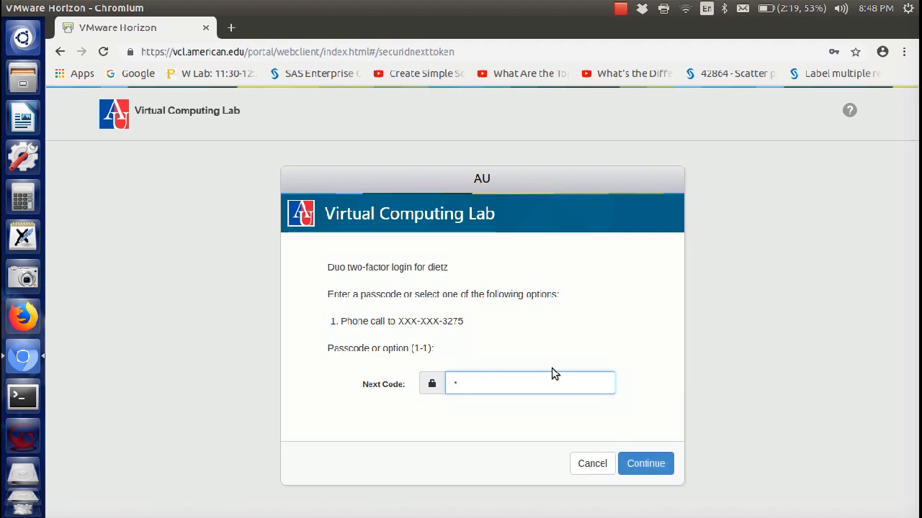
key("Return")
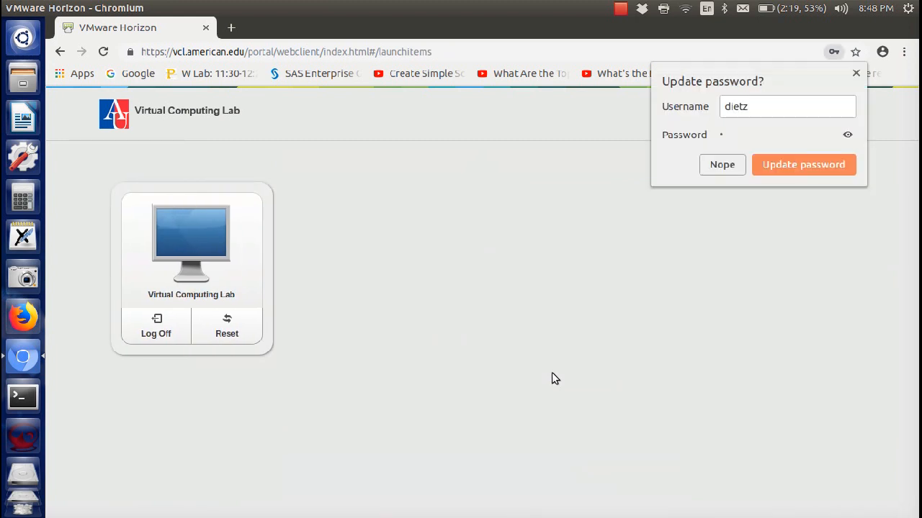
Launch the Virtual Computing Lab desktop and set Chromium's View to Full screen
left_click(223, 232)
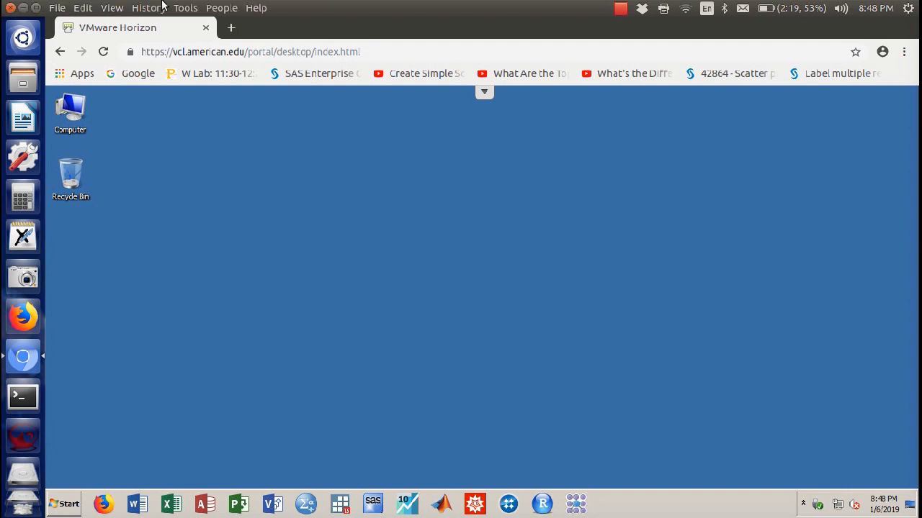
left_click(114, 7)
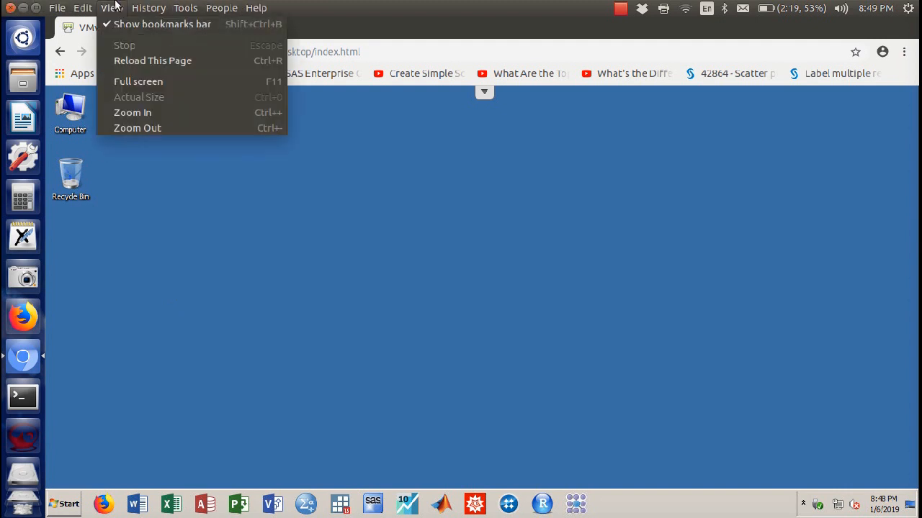
left_click(132, 82)
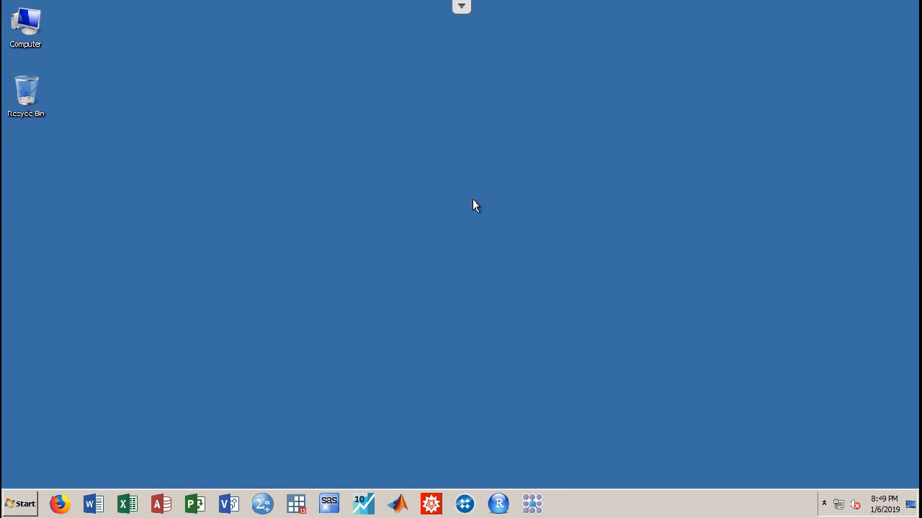
Uncheck 'Hide extensions for known file types' in Folder Options, apply it, and close Control Panel
left_click(15, 512)
left_click(225, 271)
left_click(612, 76)
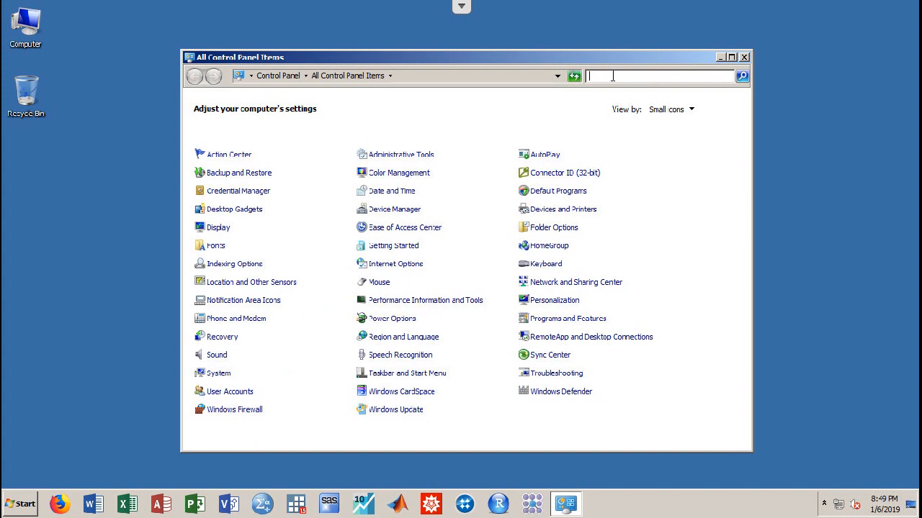
type("f")
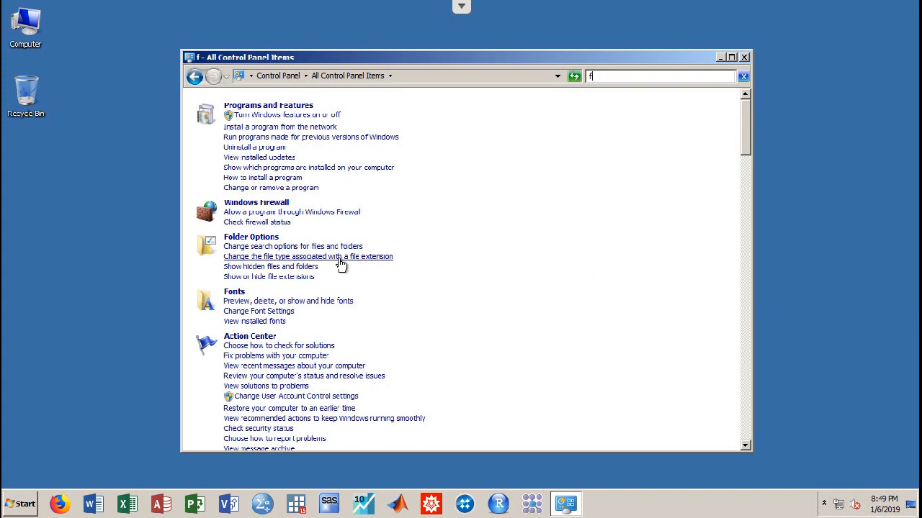
left_click(297, 278)
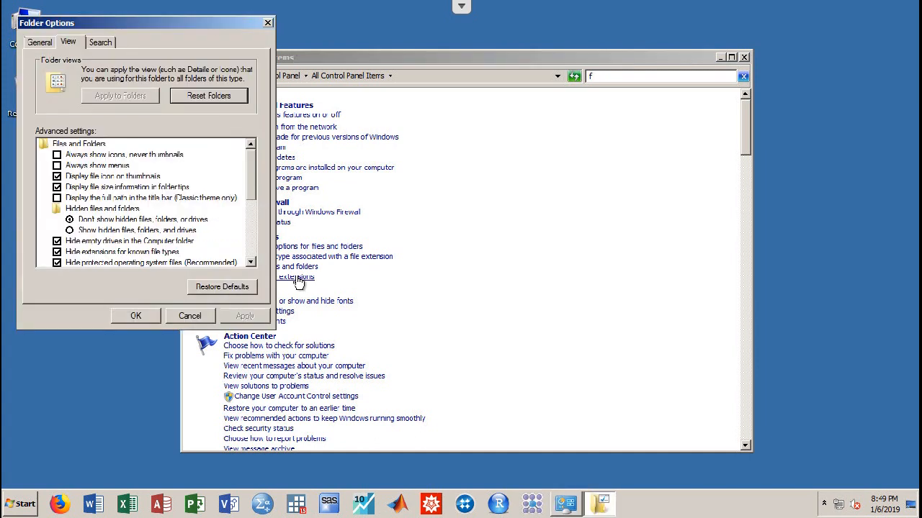
left_click(57, 252)
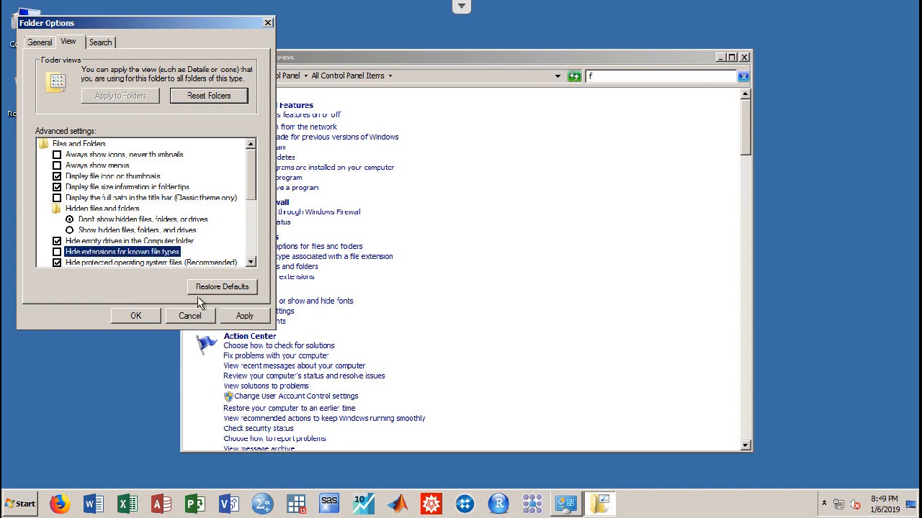
left_click(244, 317)
left_click(139, 317)
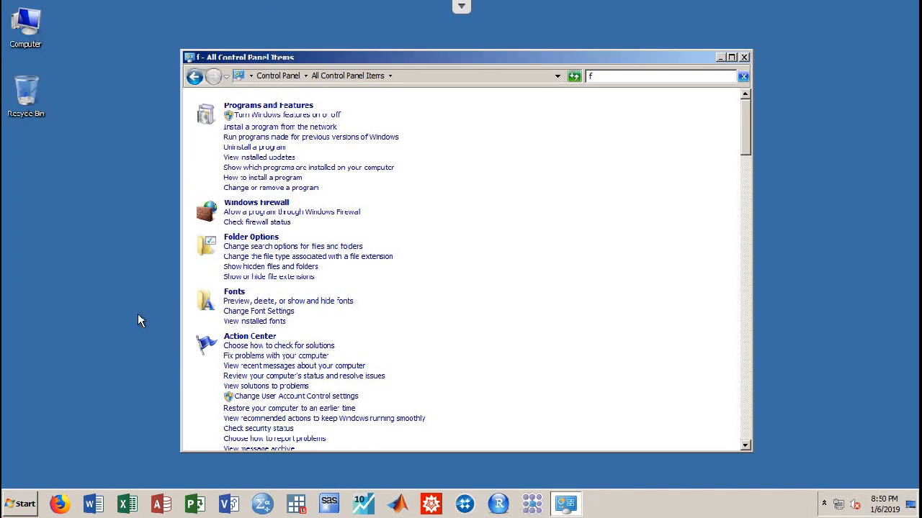
left_click(744, 58)
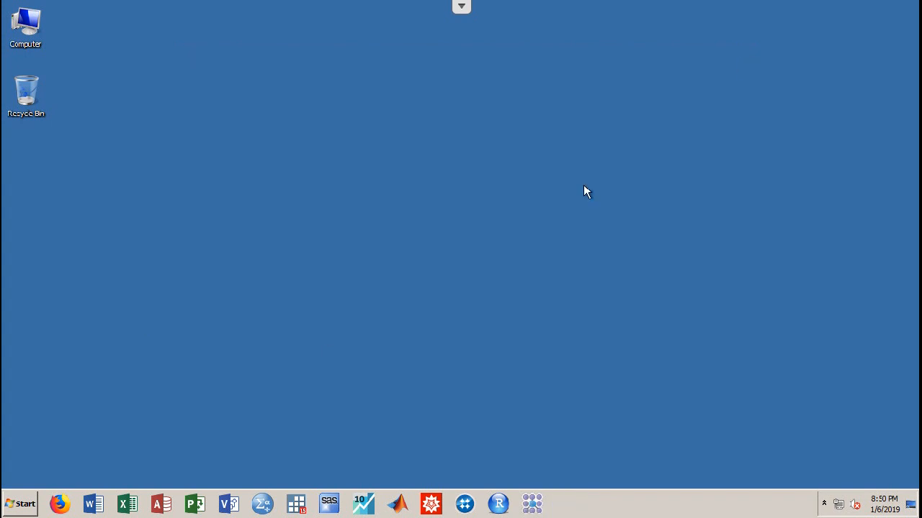
Start IBM SPSS Statistics 25 from its taskbar icon
left_click(263, 507)
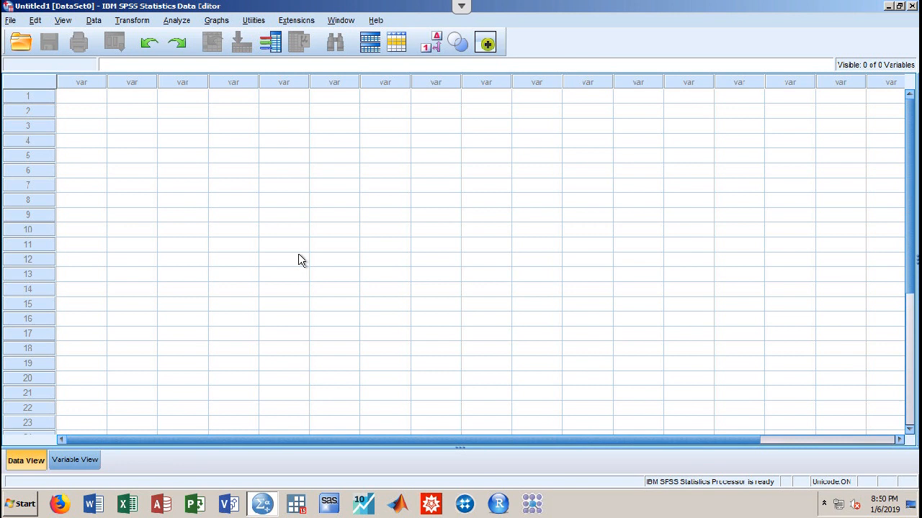
Import dd4095a2.csv from G:\www\StatSoft as CSV data, accepting the default read settings
left_click(11, 22)
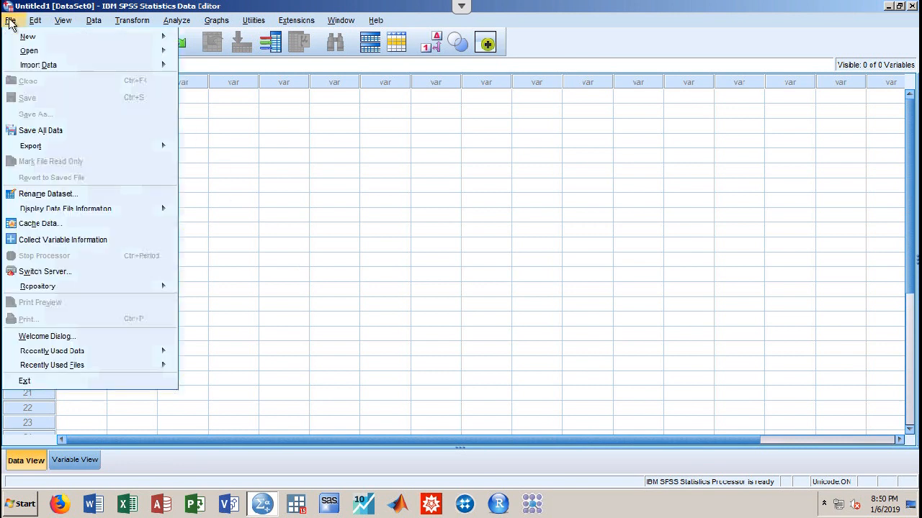
mouse_move(56, 67)
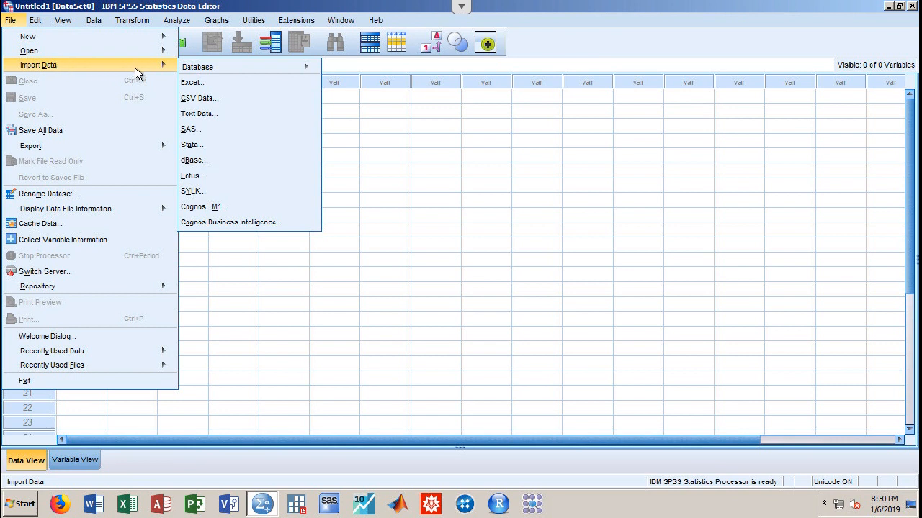
left_click(212, 105)
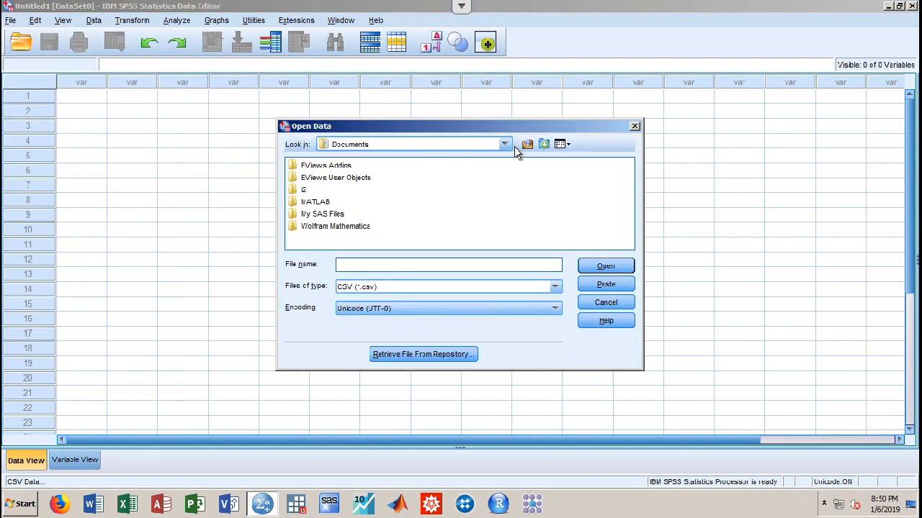
left_click(505, 145)
scroll(508, 171, "up", 2)
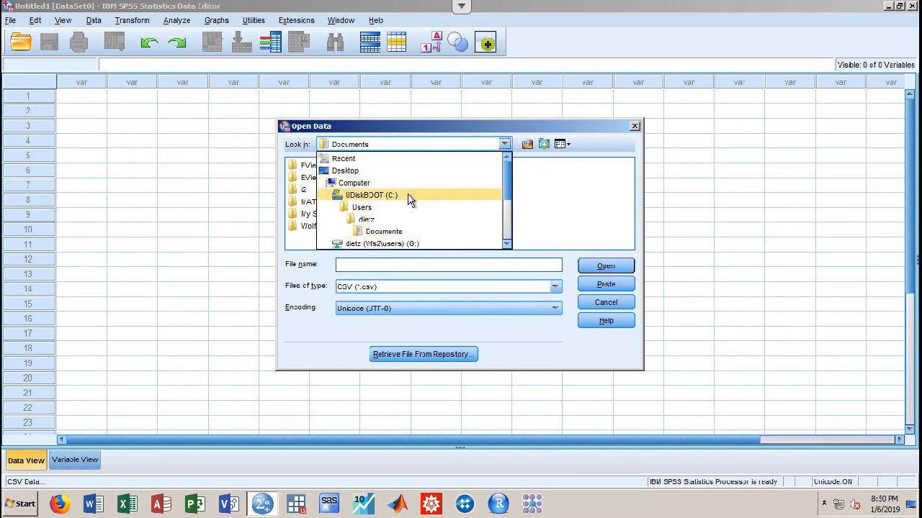
left_click(454, 244)
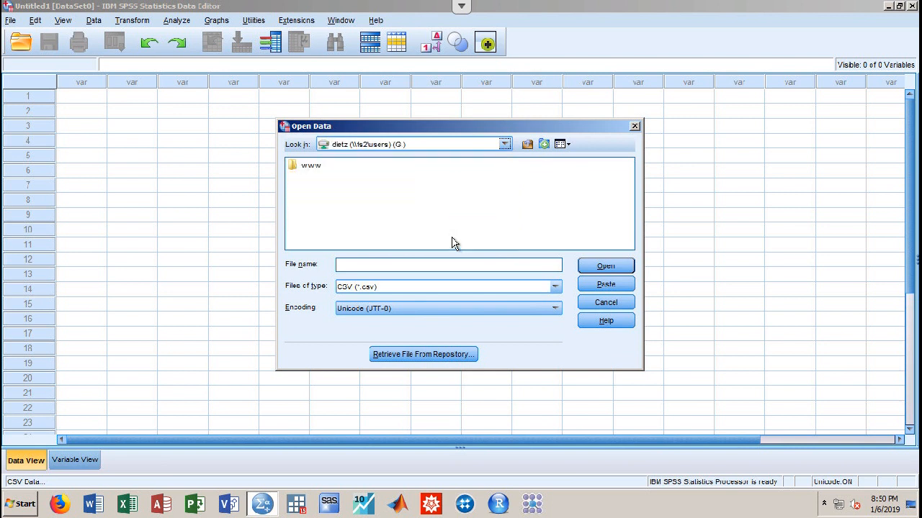
double_click(311, 166)
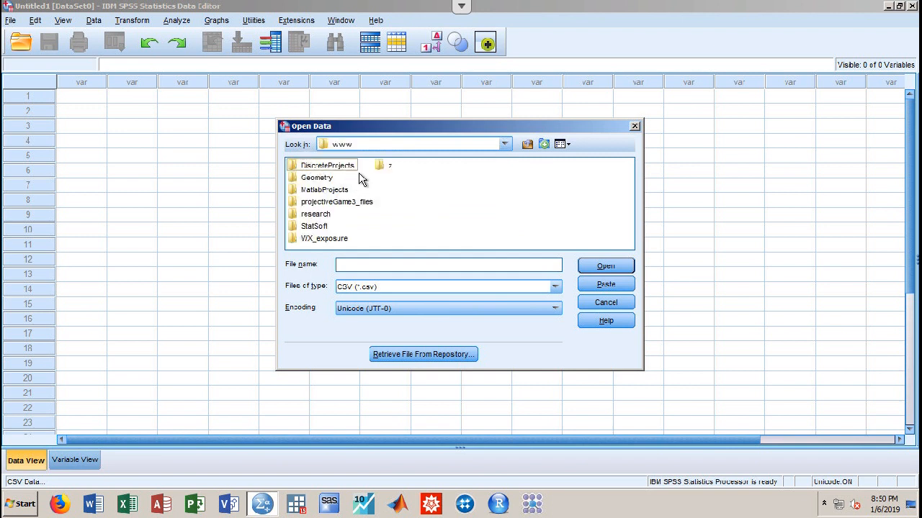
double_click(322, 229)
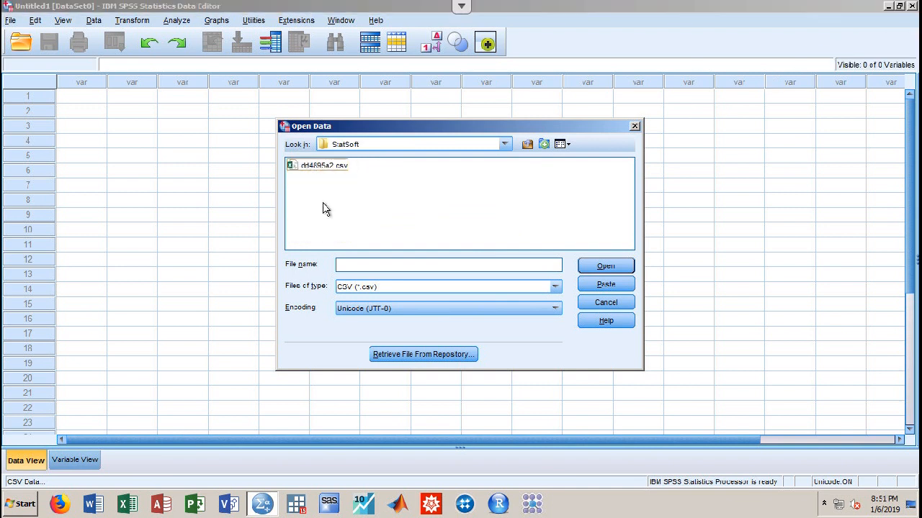
left_click(329, 165)
double_click(329, 165)
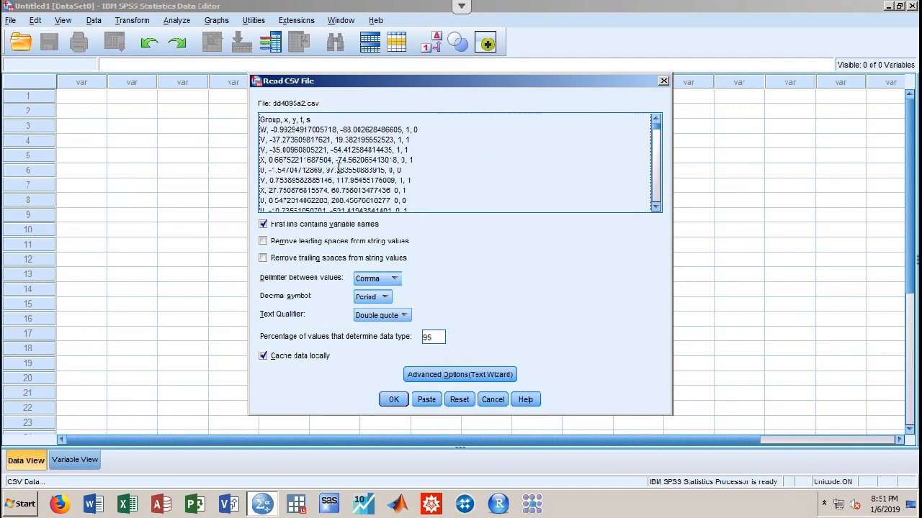
left_click(393, 401)
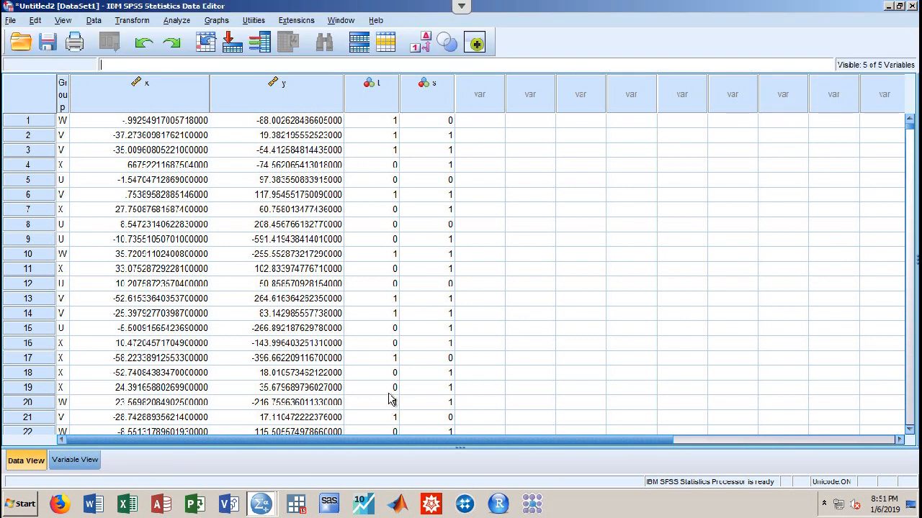
Create a pie chart of group summaries showing % of cases, with slices defined by Group
left_click(219, 23)
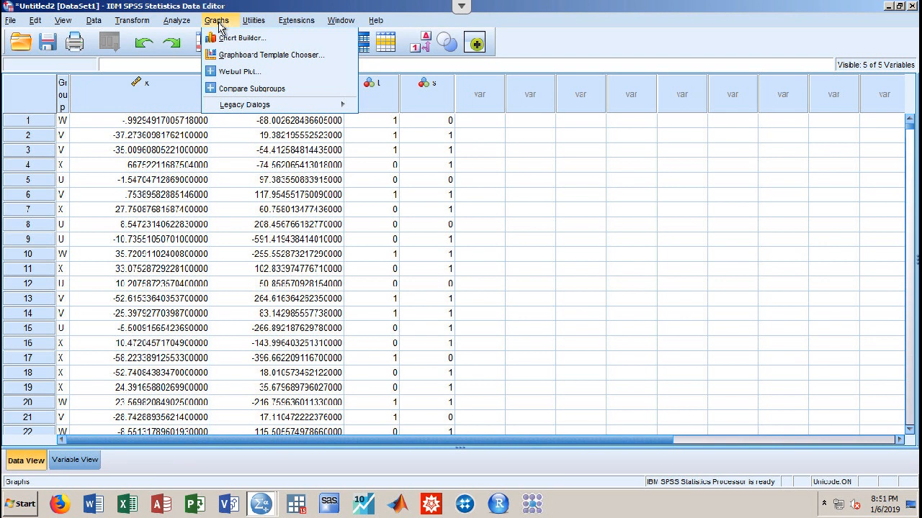
mouse_move(248, 106)
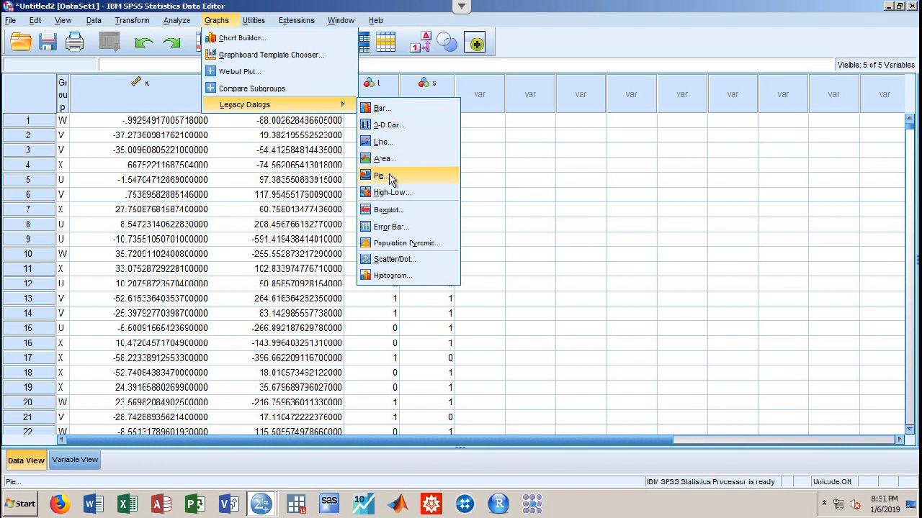
left_click(389, 180)
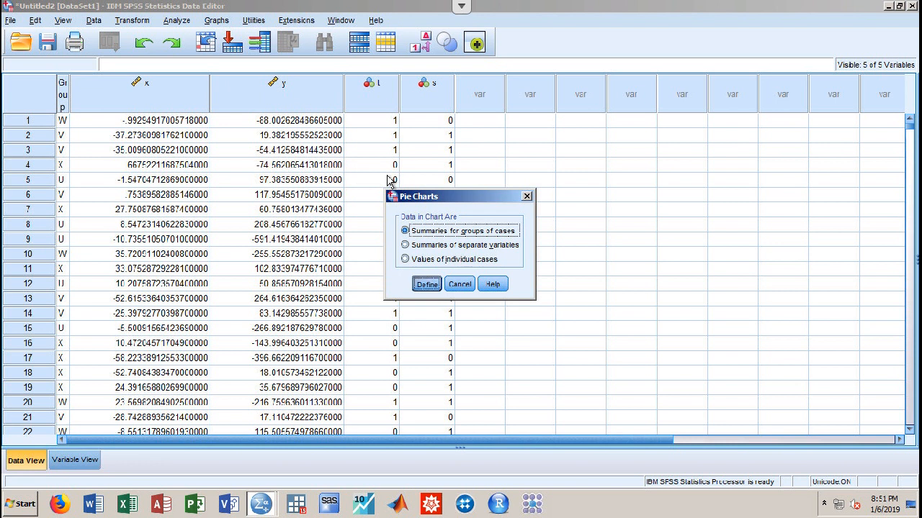
key("Return")
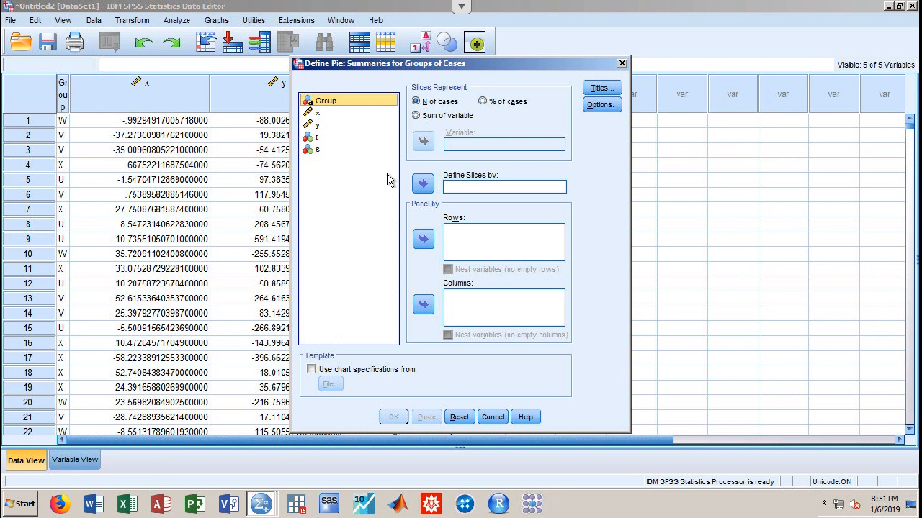
left_click(483, 102)
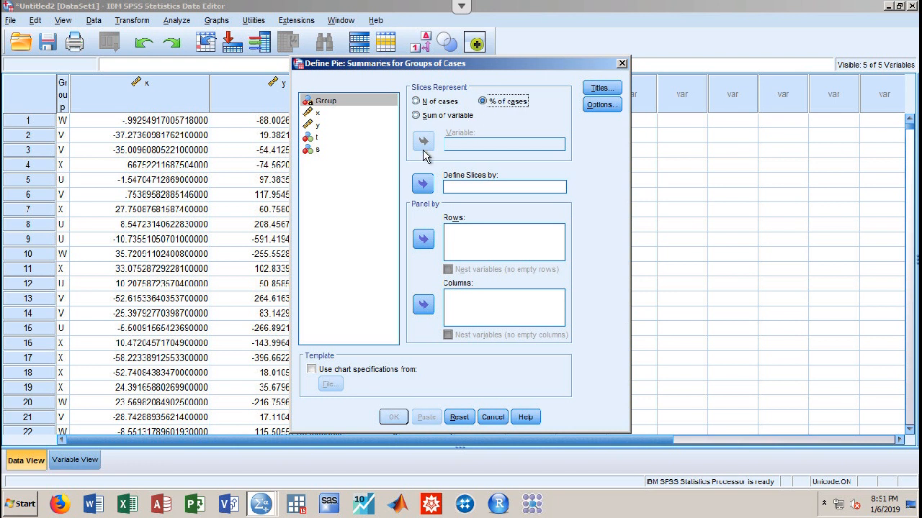
left_click(422, 184)
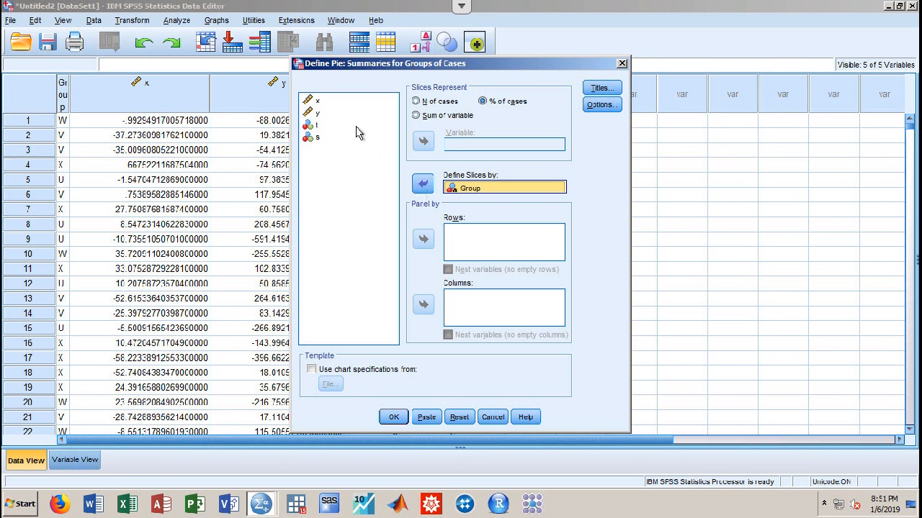
left_click(423, 184)
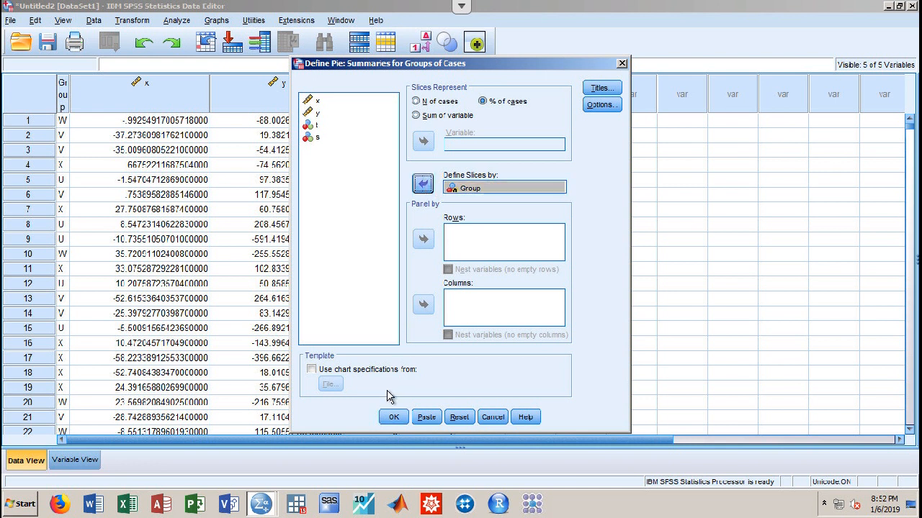
left_click(393, 418)
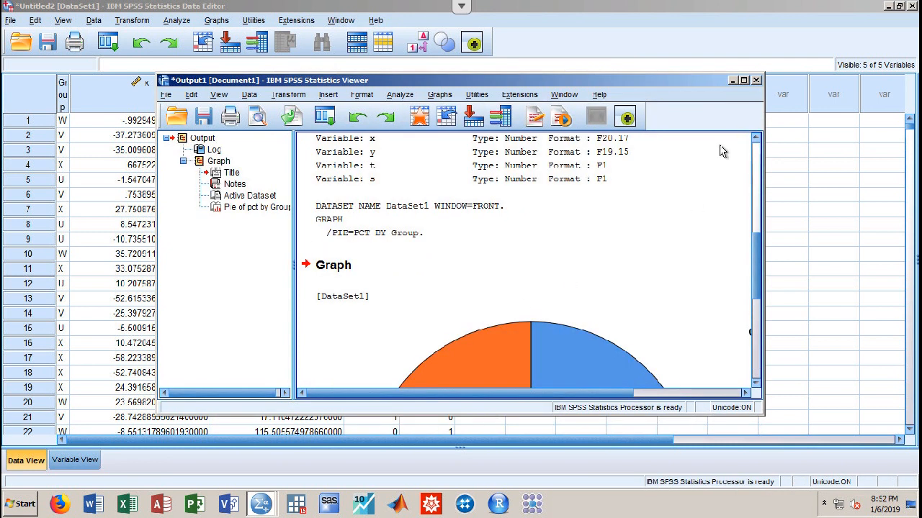
Bring the Output Viewer with the pie chart to the front and enlarge its window
left_click_drag(630, 85, 569, 49)
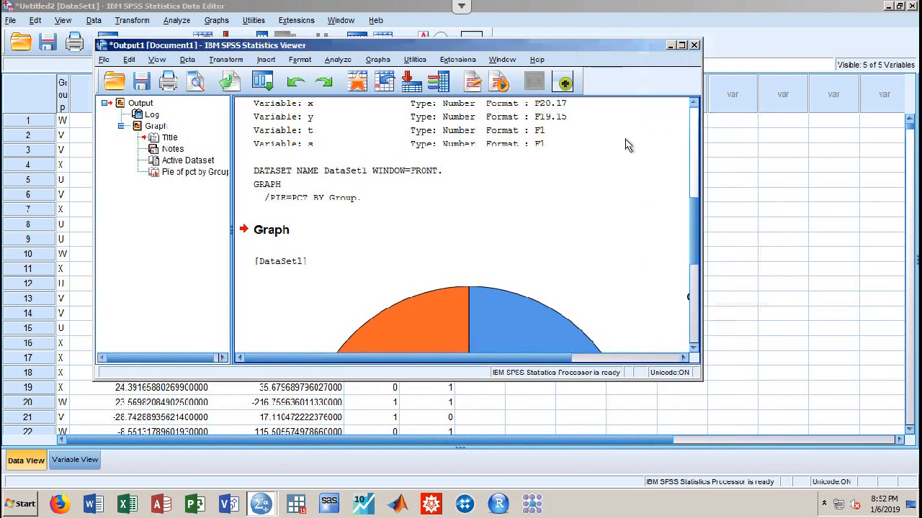
left_click(701, 387)
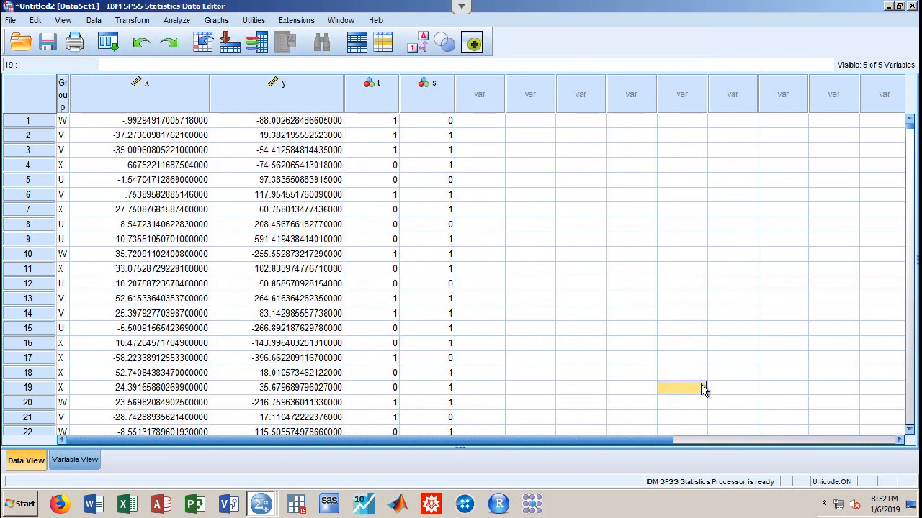
left_click(261, 504)
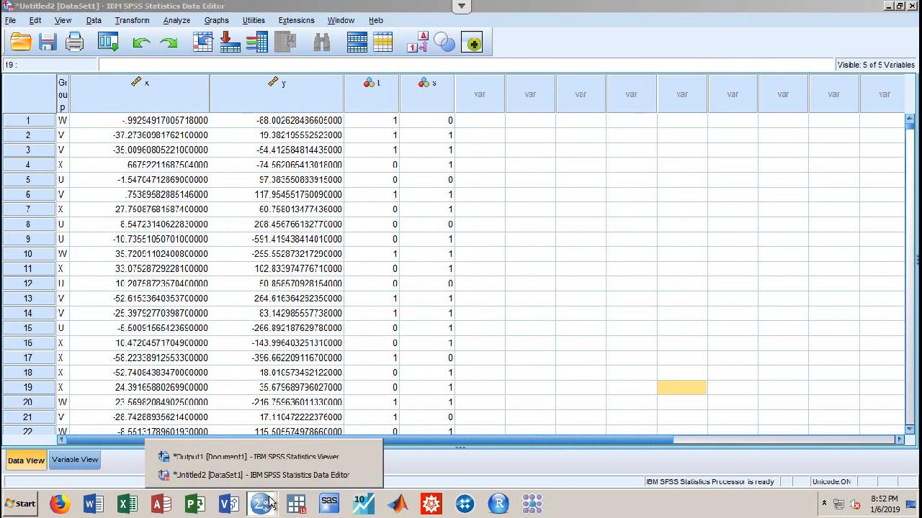
left_click(281, 459)
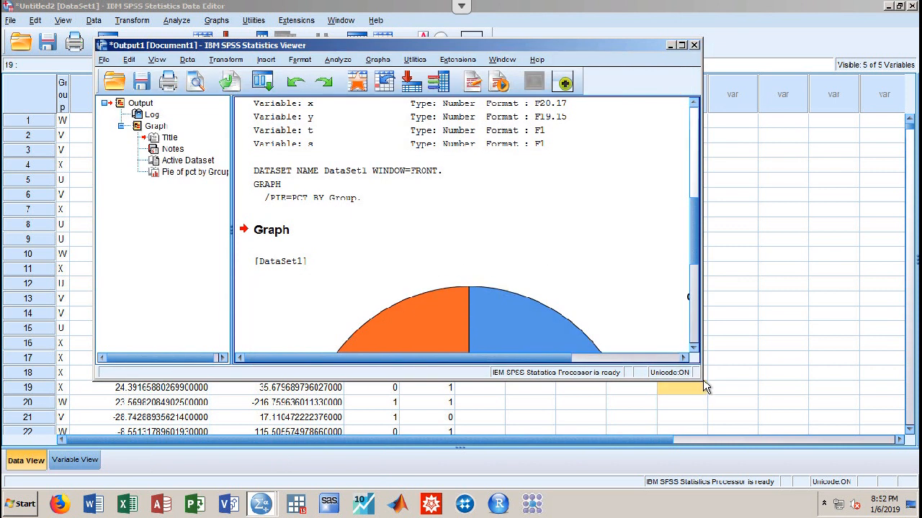
left_click_drag(704, 386, 796, 452)
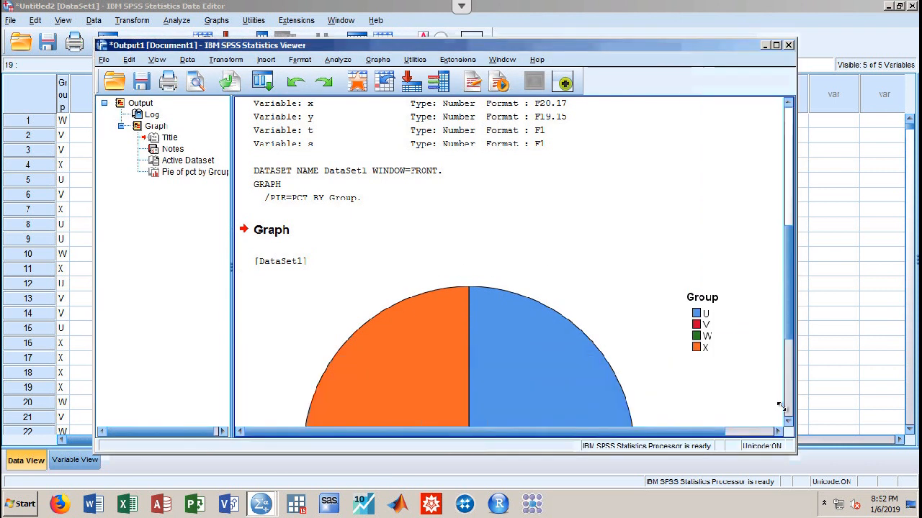
Scroll down to the pie chart and bring up its Edit Content > In Separate Window option
scroll(783, 337, "down", 2)
scroll(783, 338, "down", 3)
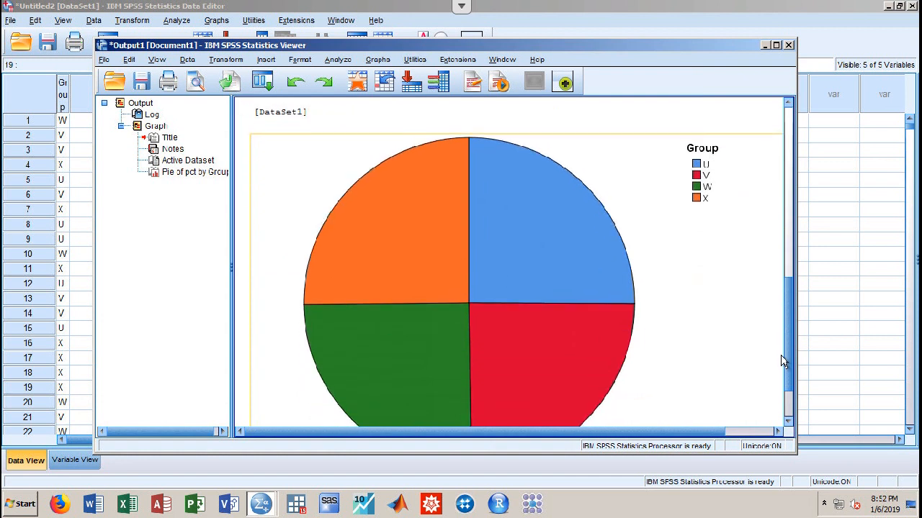
scroll(561, 306, "down", 1)
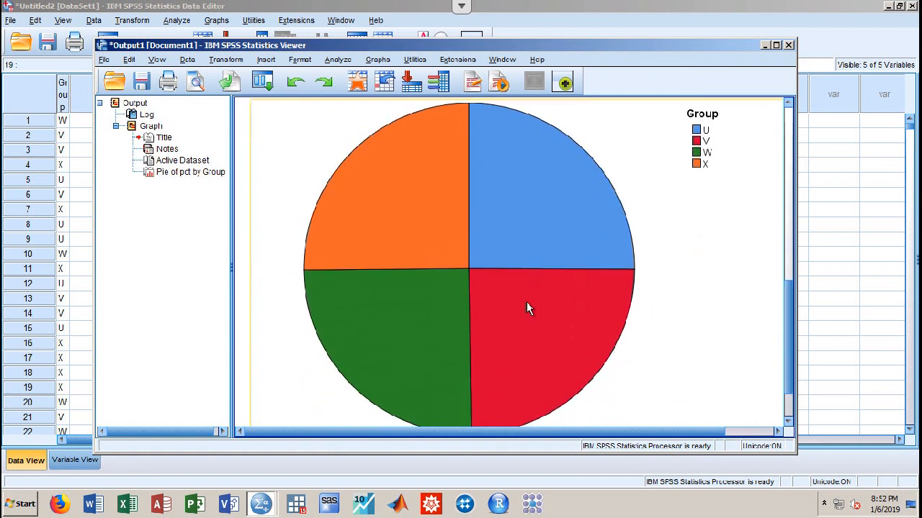
right_click(527, 303)
mouse_move(598, 419)
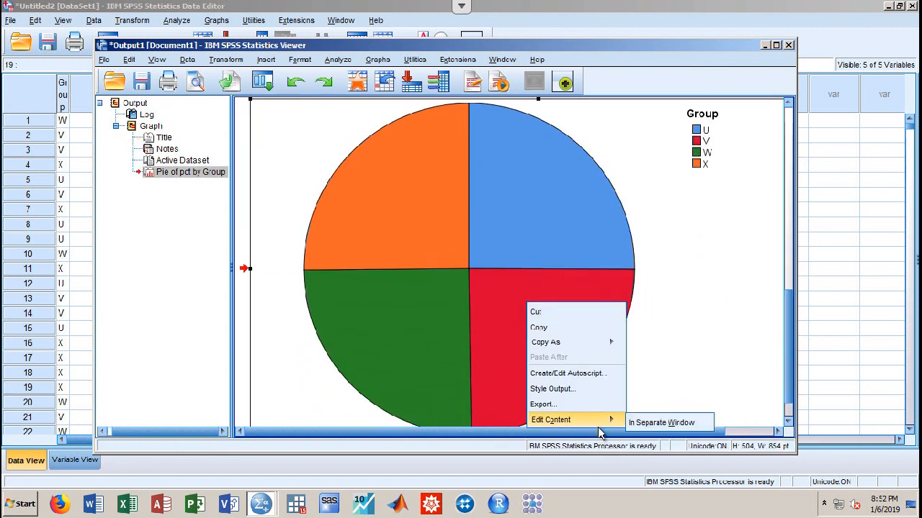
Open the pie chart in a separate Chart Editor window and select all four slices
left_click(645, 426)
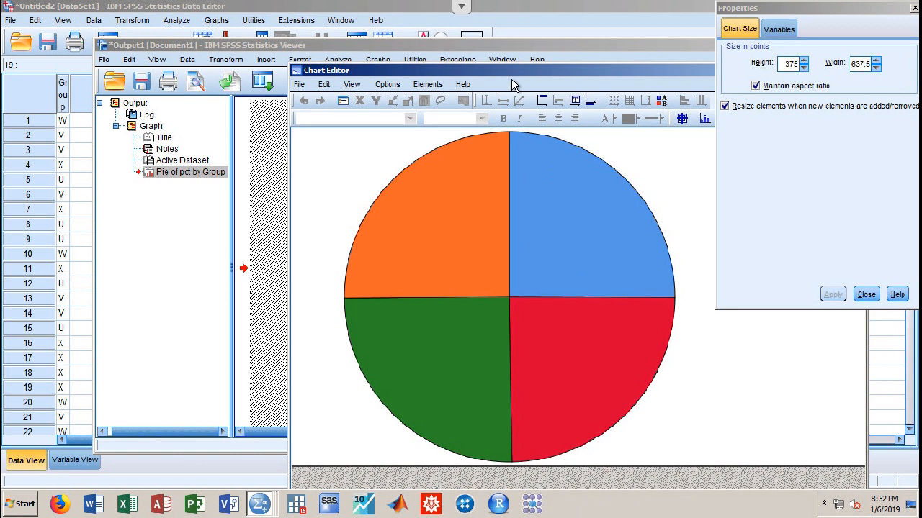
left_click_drag(511, 72, 303, 43)
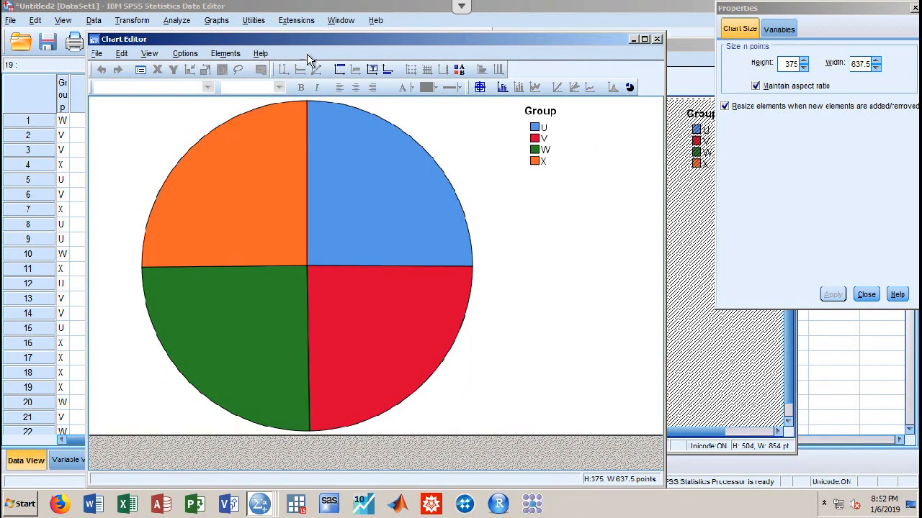
left_click(343, 199)
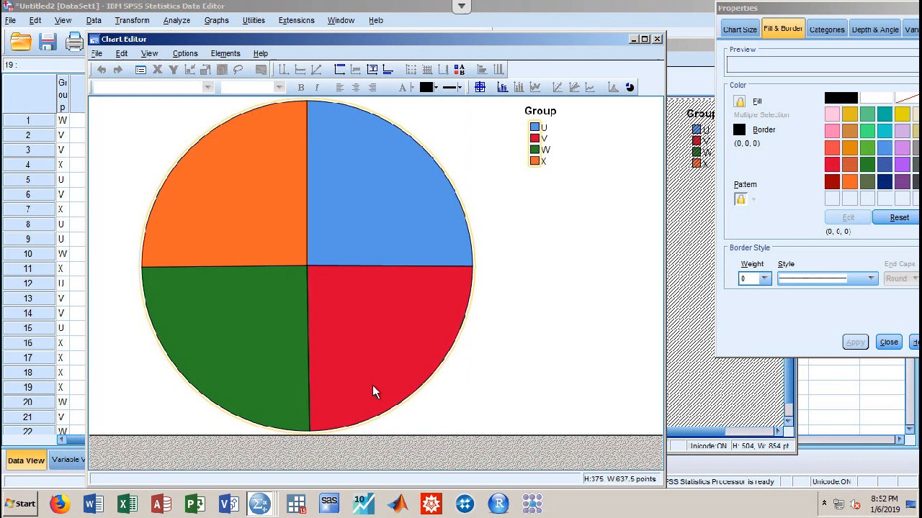
left_click(385, 152)
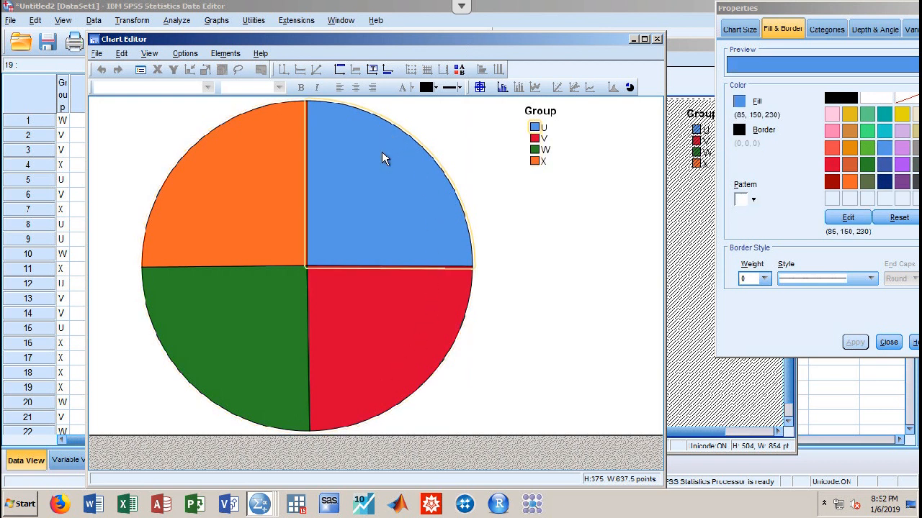
left_click(389, 123)
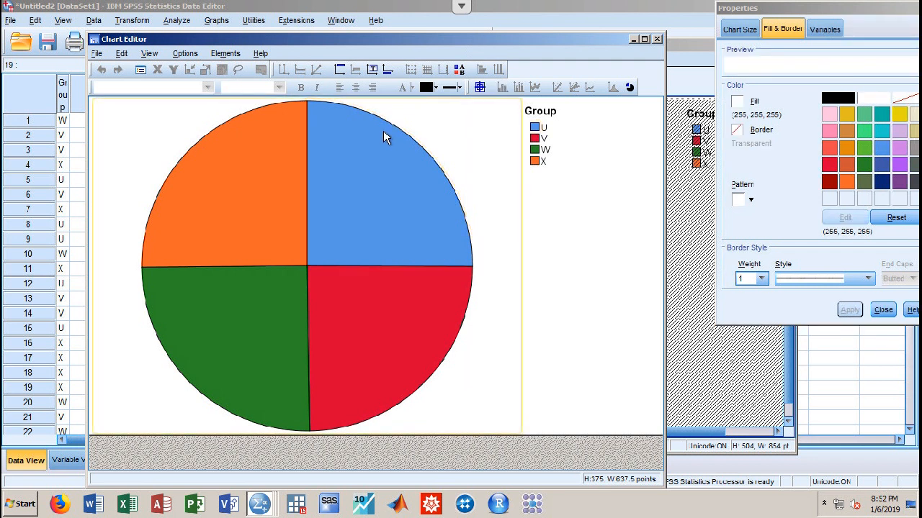
left_click(383, 130)
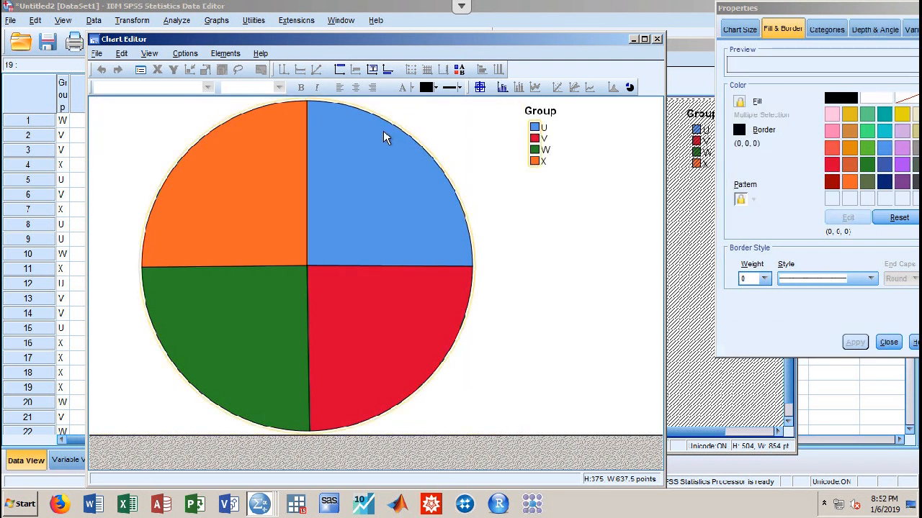
Show data labels with each slice's percentage: 25.15%, 25.07%, 25.09% and 24.69%
right_click(381, 168)
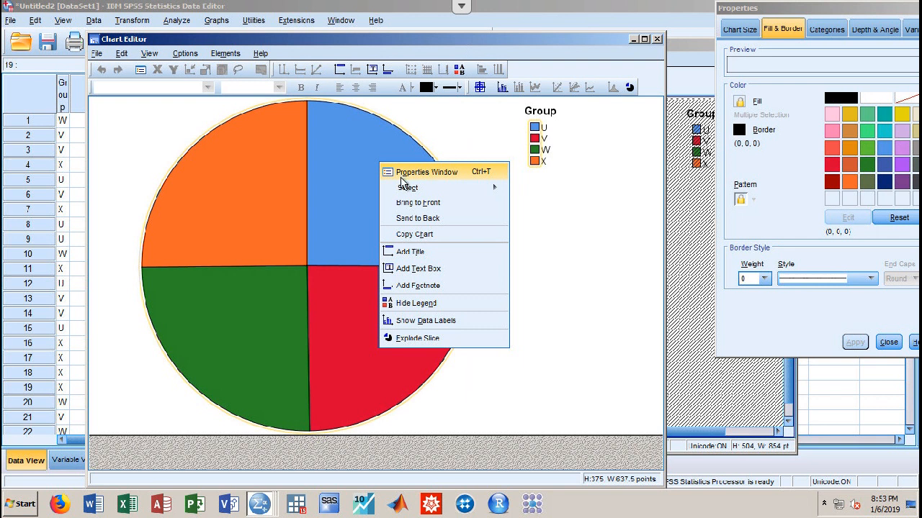
left_click(418, 321)
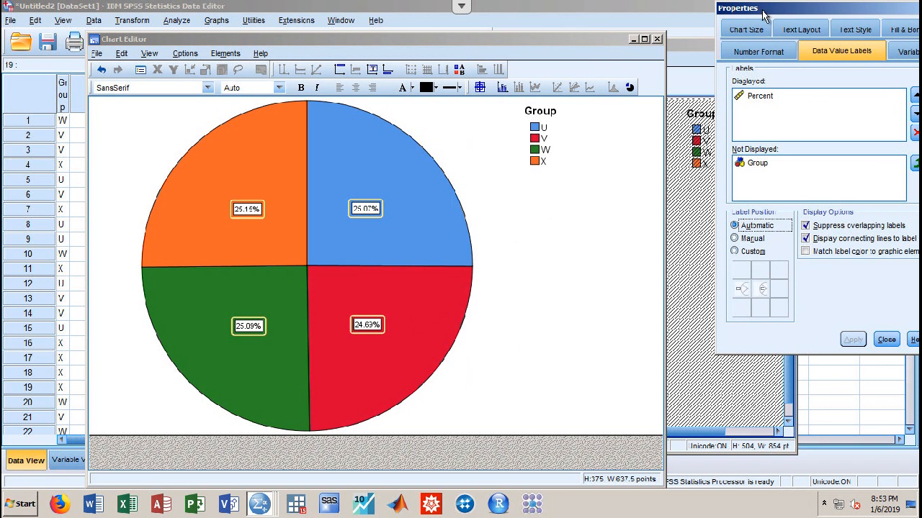
left_click_drag(765, 9, 646, 33)
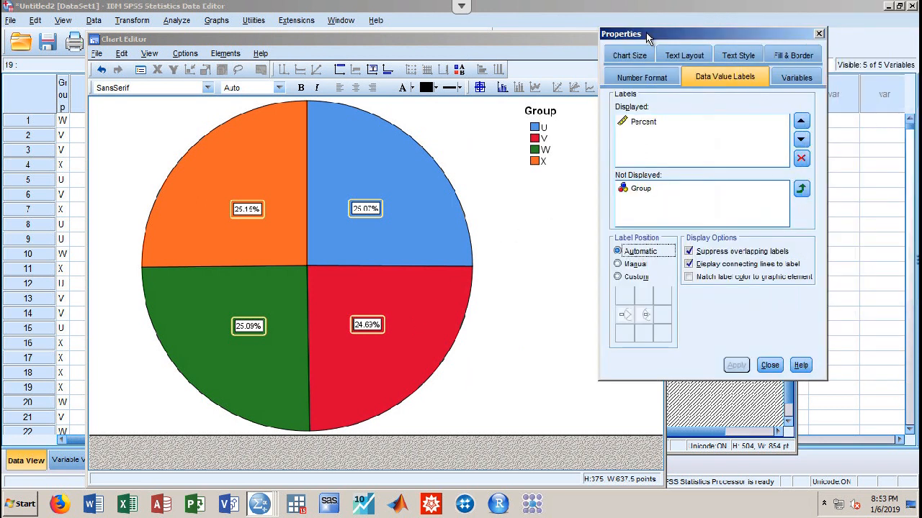
Move Group into the displayed data value labels, apply, and close the Chart Editor
left_click(633, 190)
left_click_drag(632, 190, 634, 154)
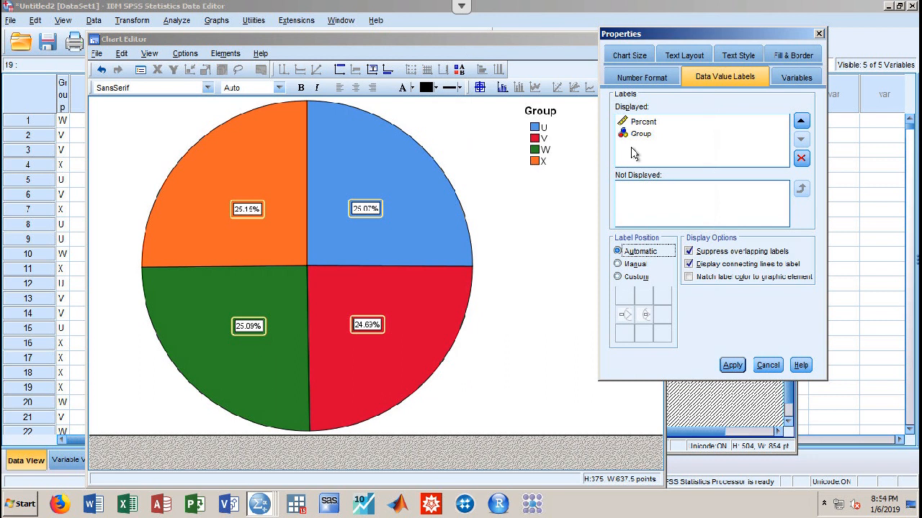
left_click(732, 366)
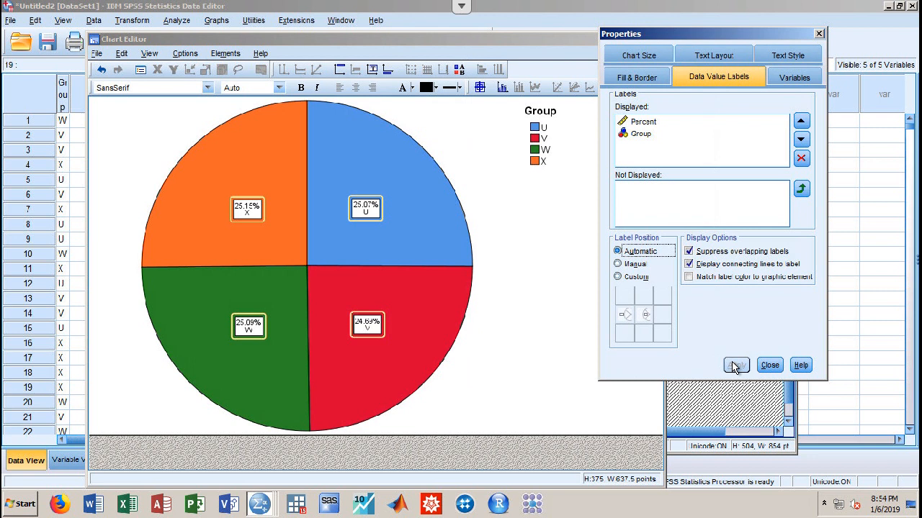
left_click(769, 365)
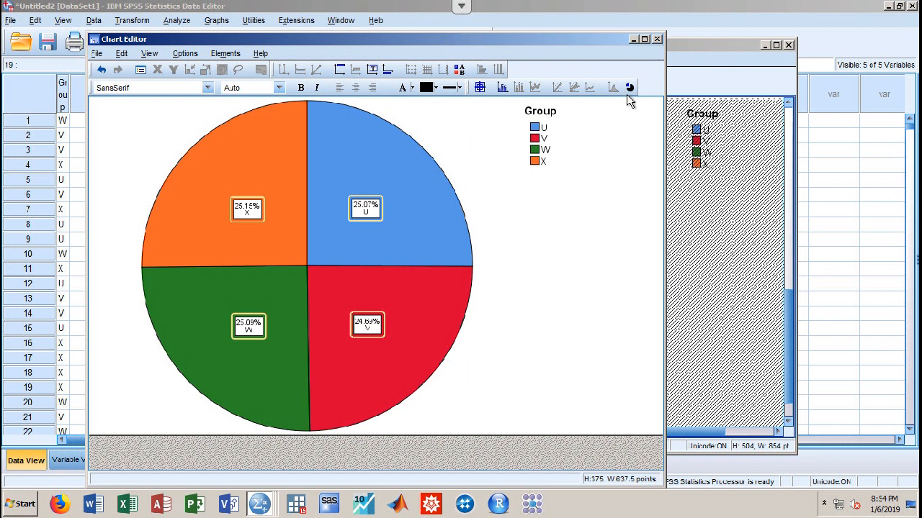
left_click(656, 38)
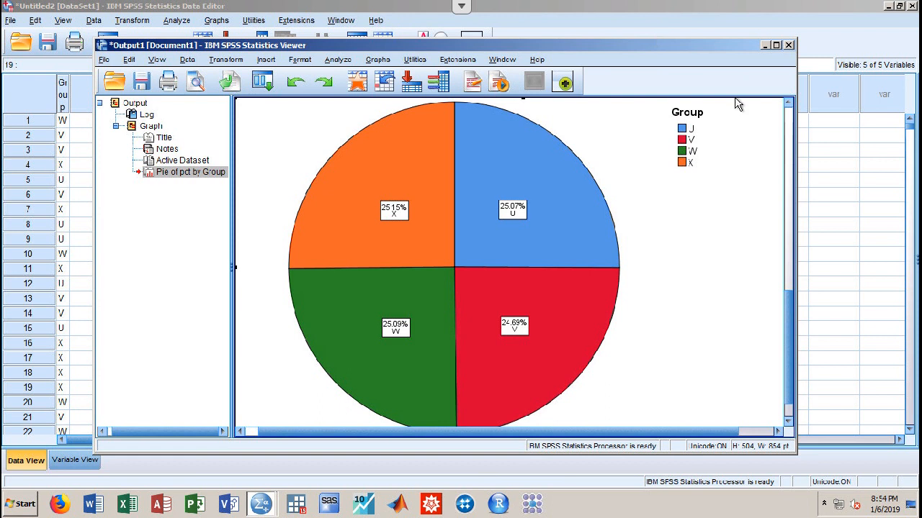
Review the dataset in the Data Editor's Variable View and Data View
left_click(675, 6)
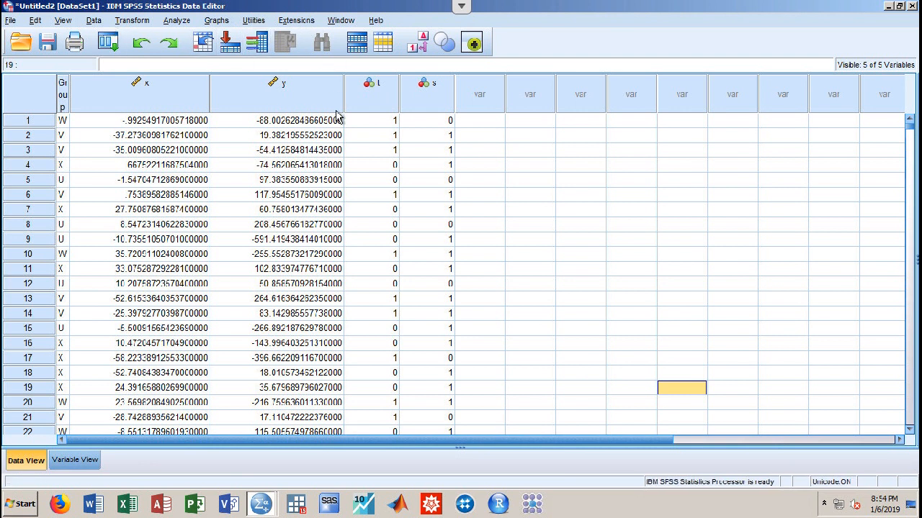
left_click(63, 463)
left_click(28, 459)
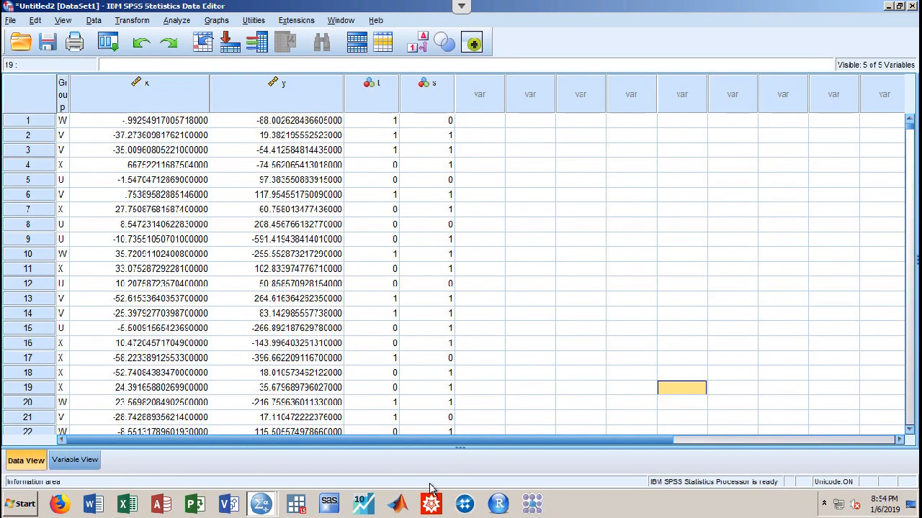
Return to the Output Viewer showing the labelled Group pie chart and open the Data menu
mouse_move(266, 491)
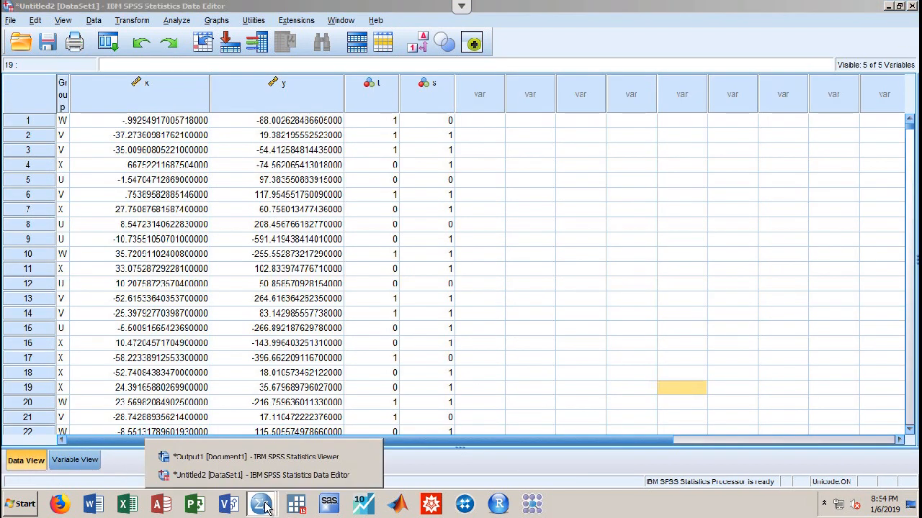
left_click(270, 456)
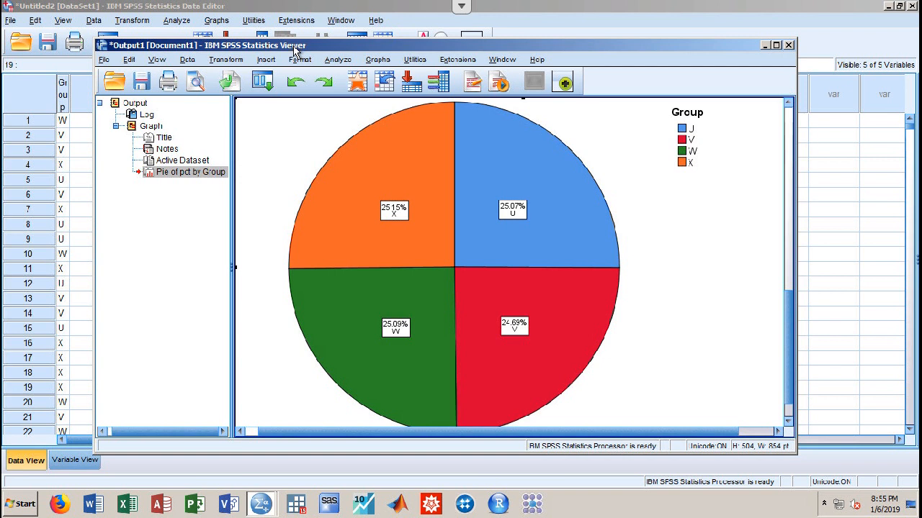
left_click(187, 60)
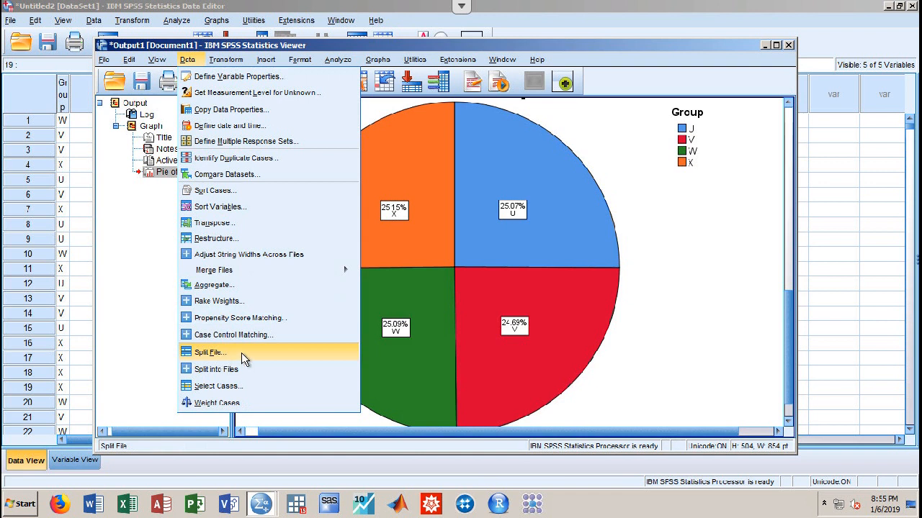
Set Split File to Compare groups based on the Group variable
left_click(219, 354)
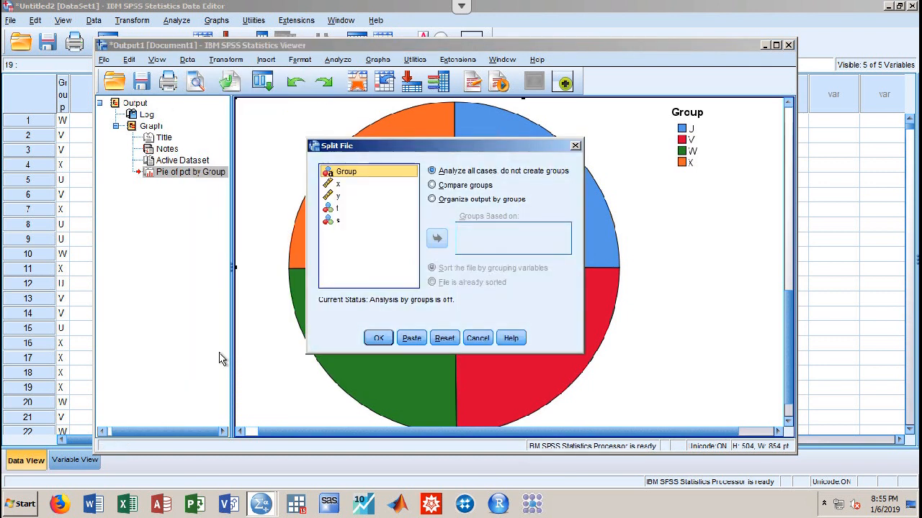
left_click(433, 186)
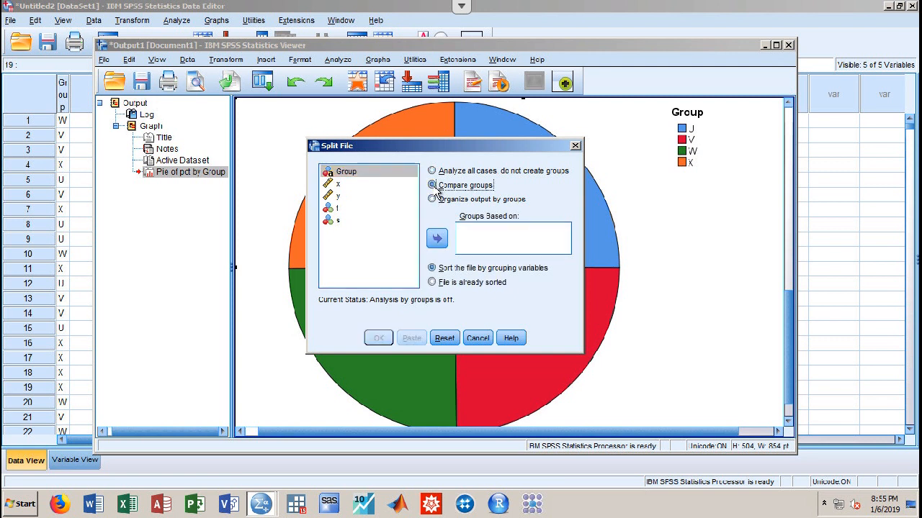
left_click(437, 238)
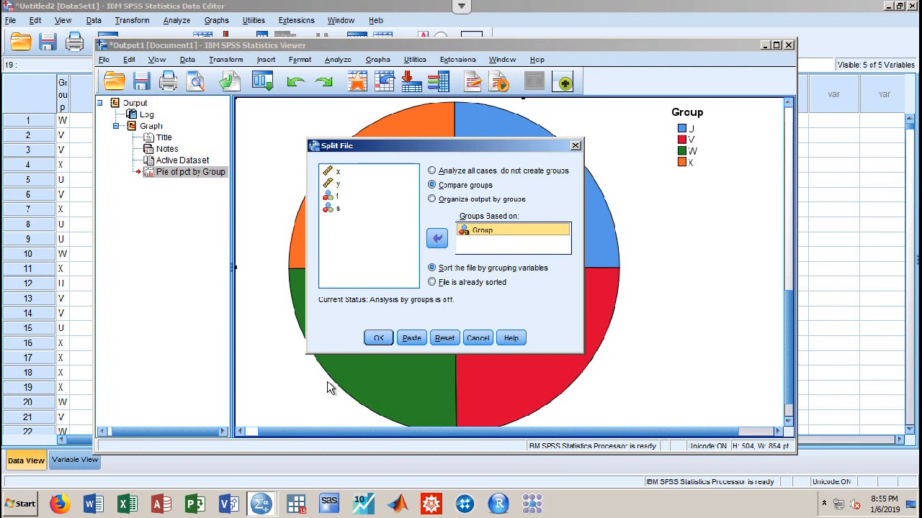
left_click(389, 338)
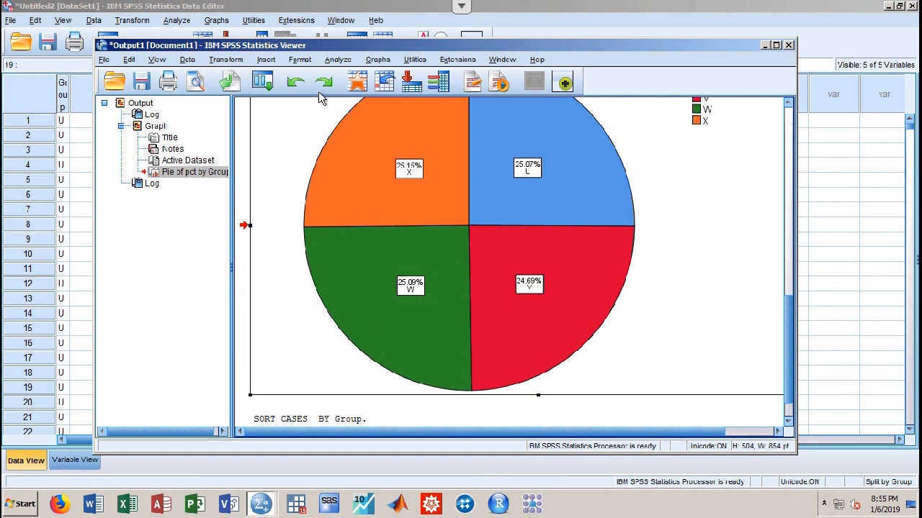
Run Descriptives on x, y, t and s, then scroll to the by-group table
left_click(339, 60)
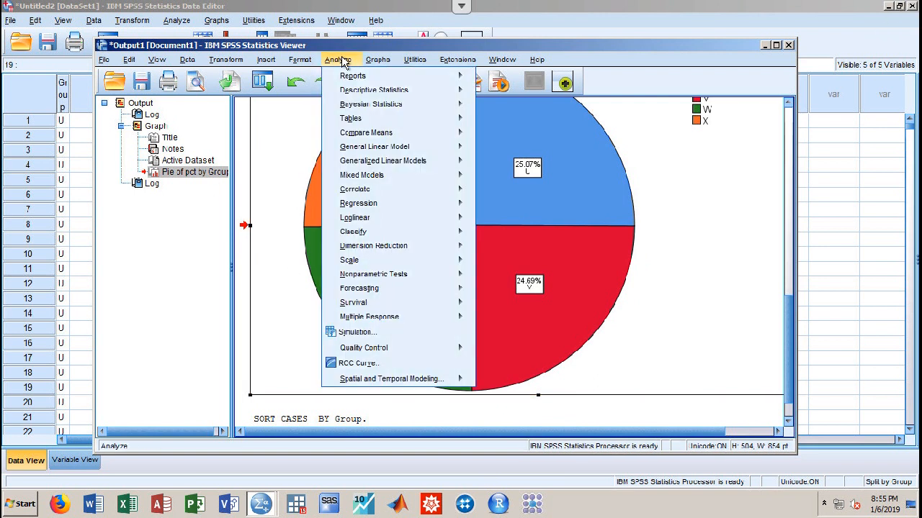
mouse_move(358, 92)
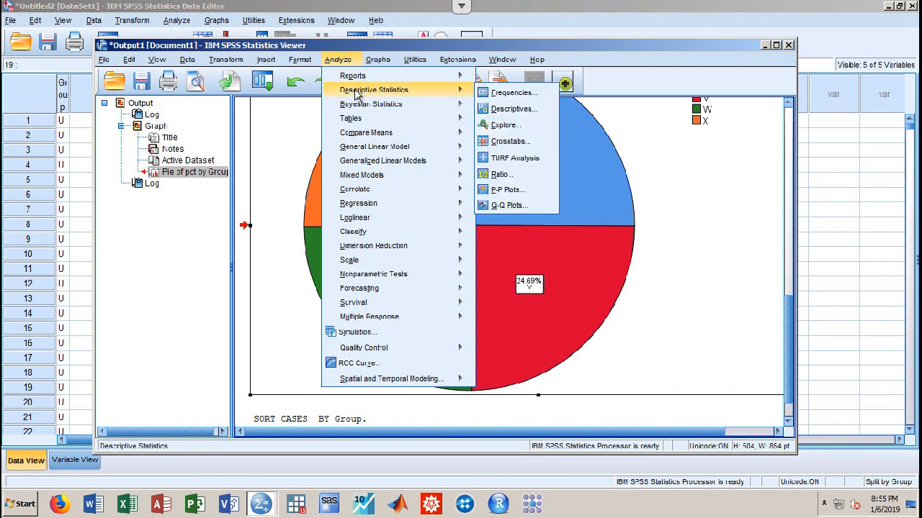
left_click(503, 111)
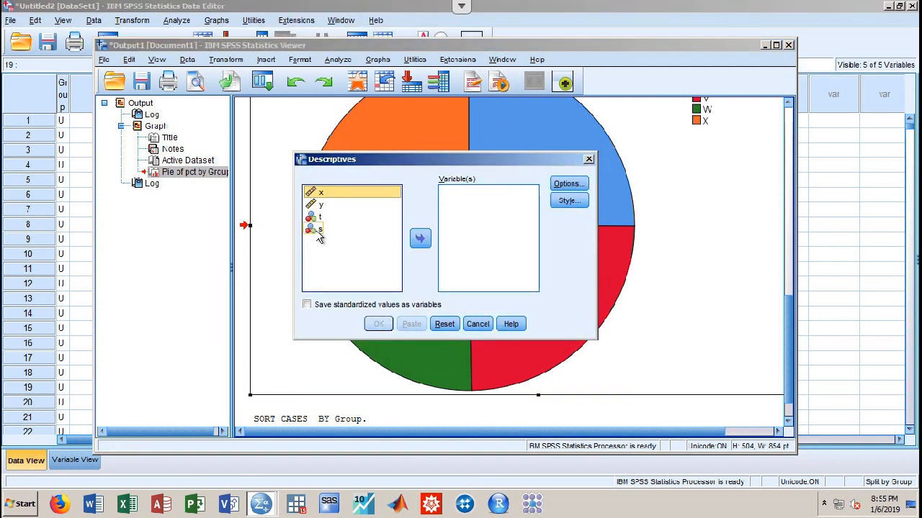
left_click(318, 231, "shift")
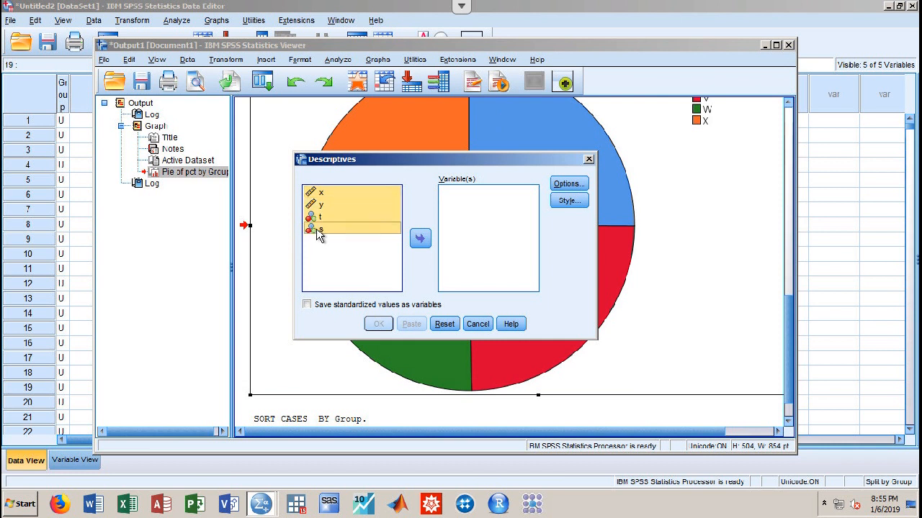
left_click(418, 238)
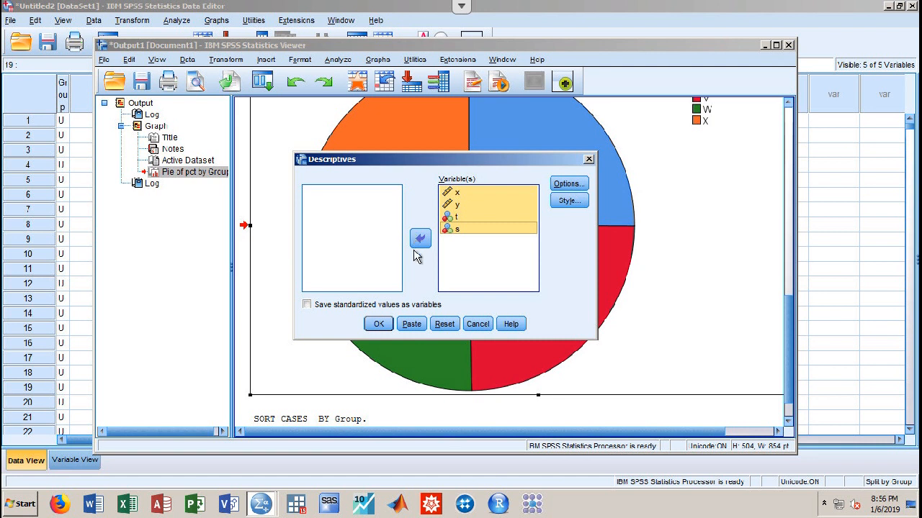
left_click(379, 324)
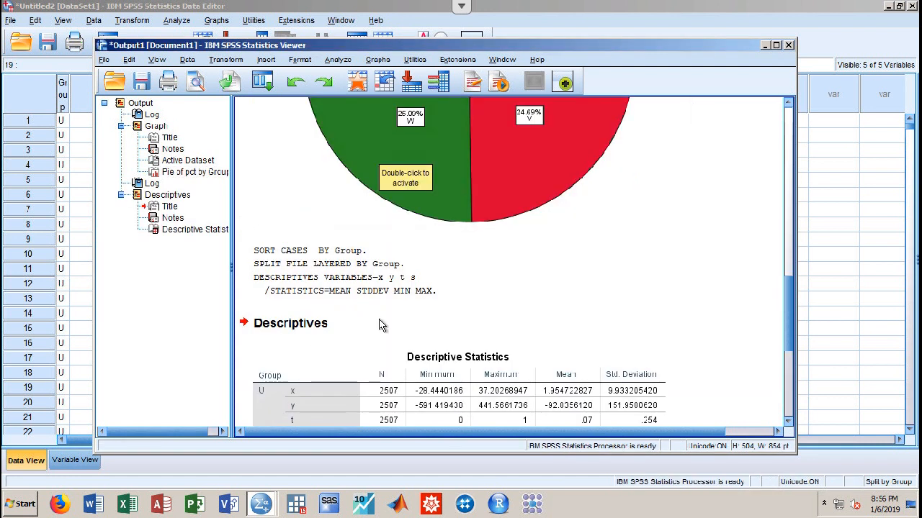
left_click_drag(785, 303, 783, 360)
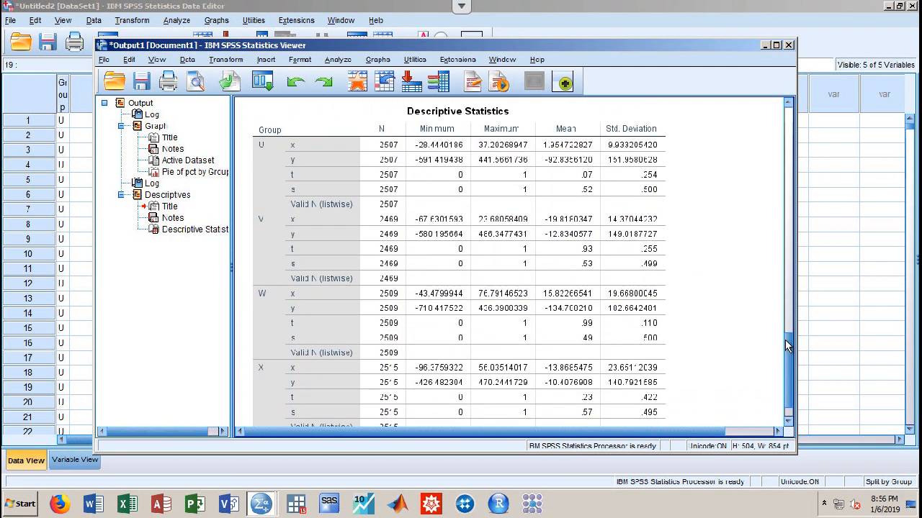
left_click(328, 155)
Switch Split File to 'Analyze all cases, do not create groups'
left_click(189, 60)
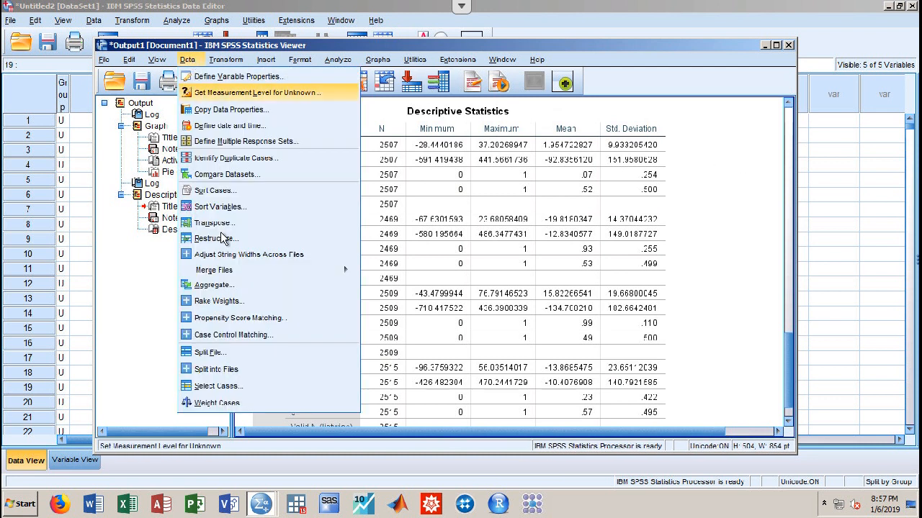
left_click(209, 352)
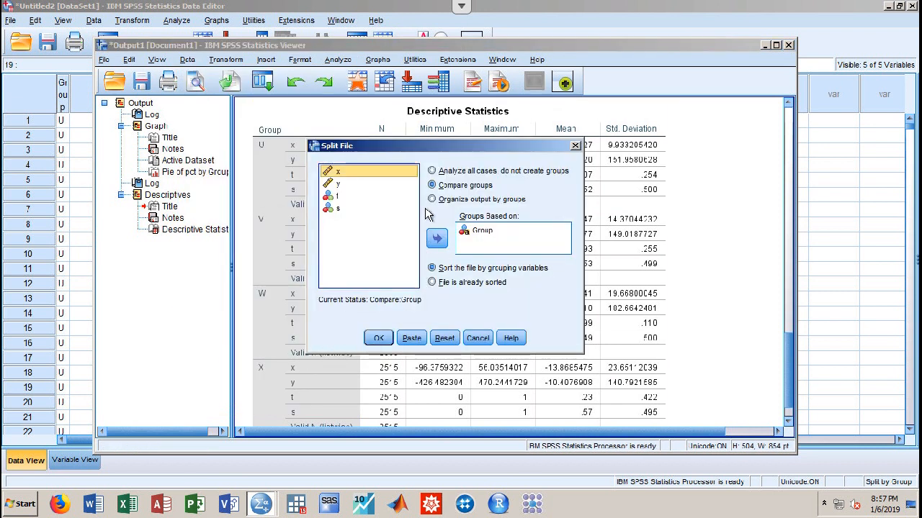
left_click(433, 171)
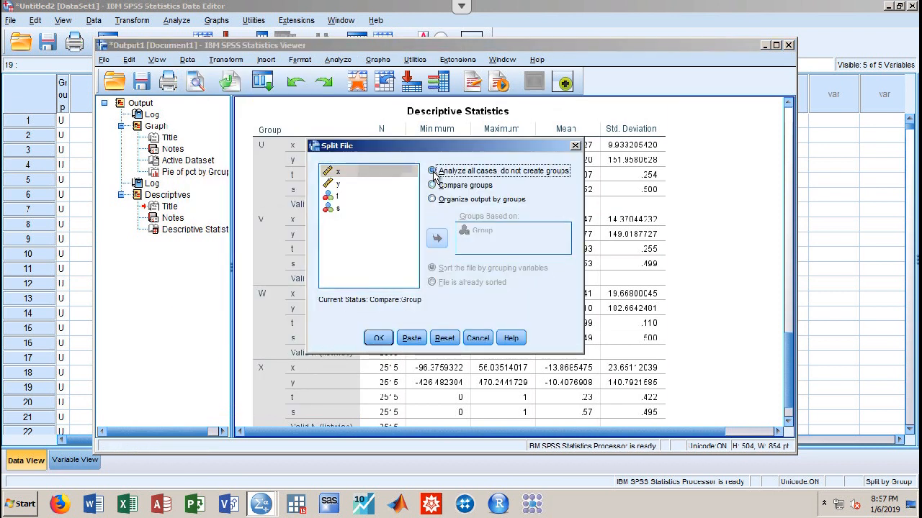
left_click(378, 338)
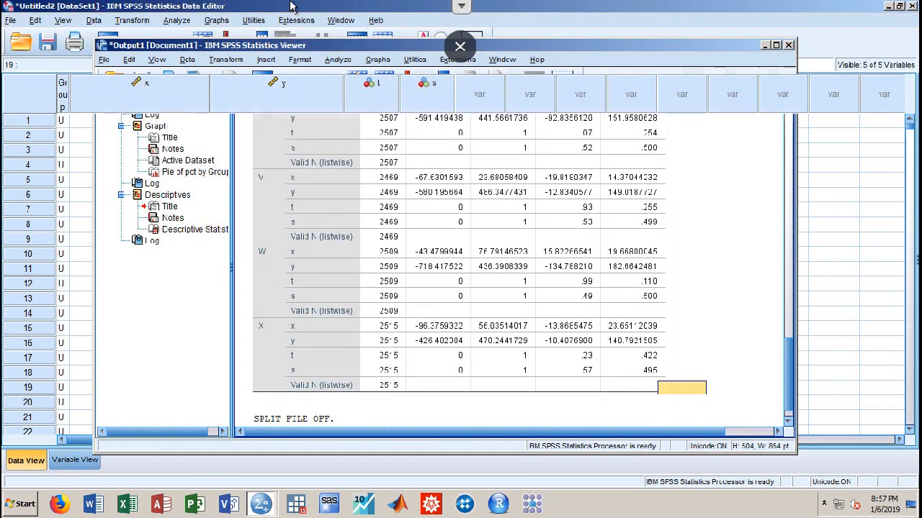
Scroll through the cases in the Data Editor, then return to the Output Viewer
left_click(765, 45)
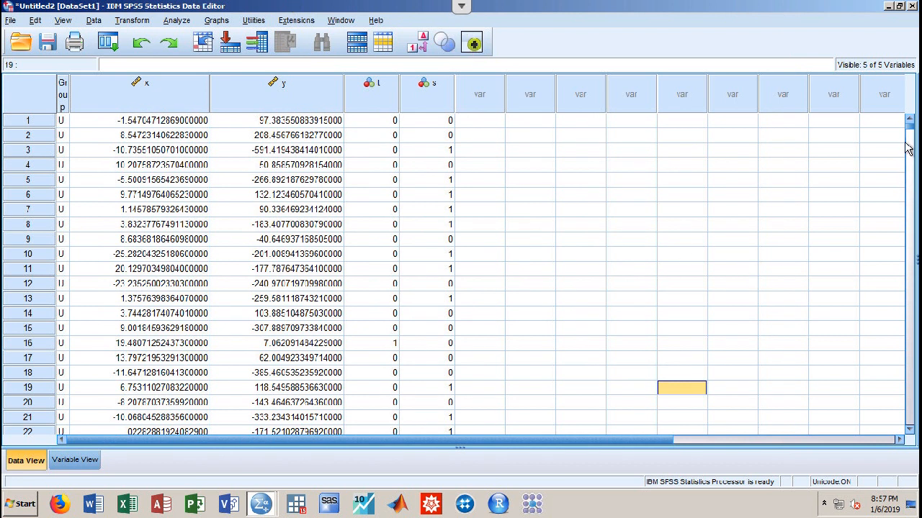
left_click(913, 186)
left_click(911, 186)
left_click(911, 186)
left_click_drag(912, 186, 913, 281)
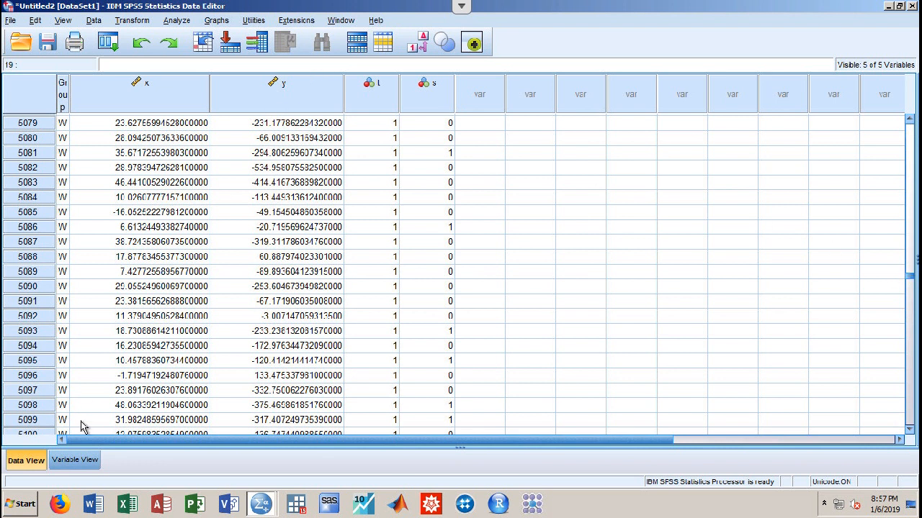
left_click(262, 507)
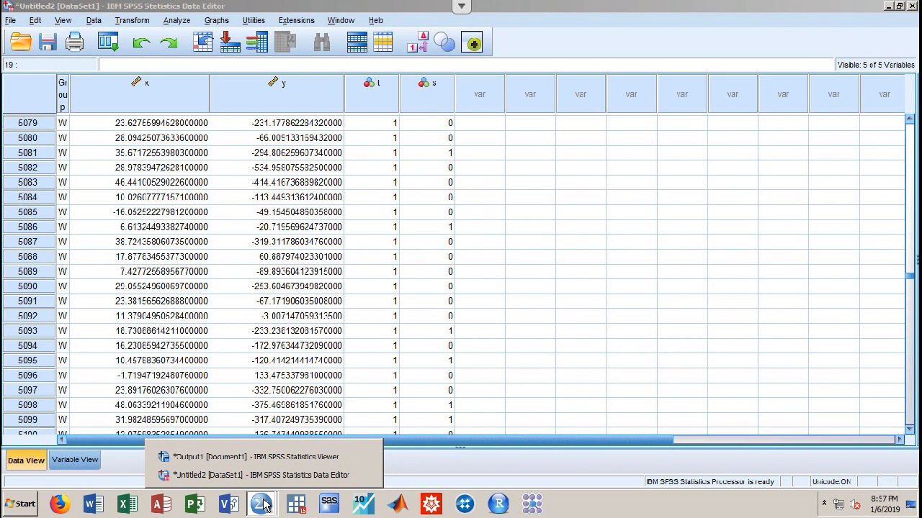
left_click(262, 457)
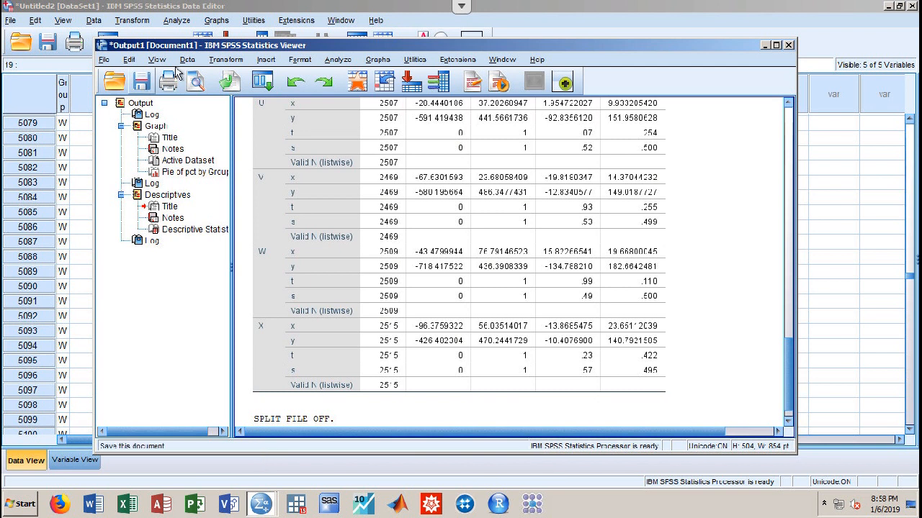
left_click(382, 62)
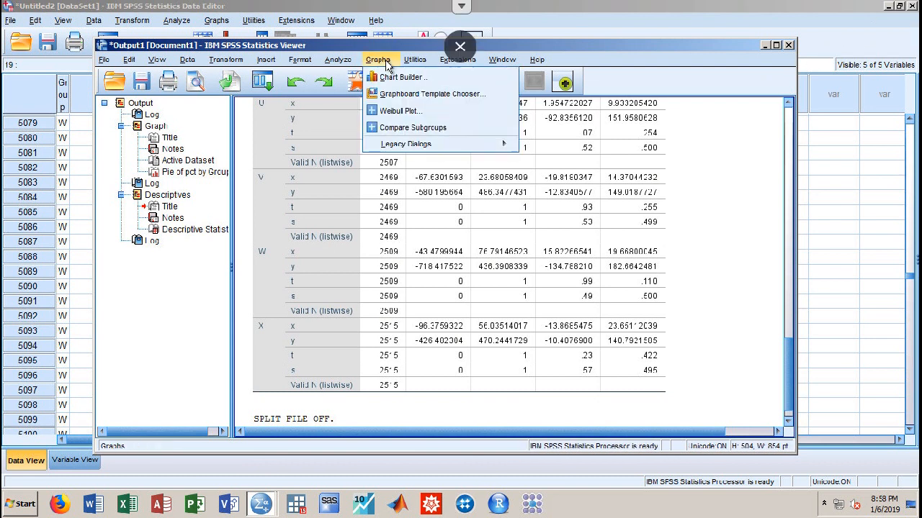
Create a simple boxplot of y with Group on the category axis
mouse_move(421, 147)
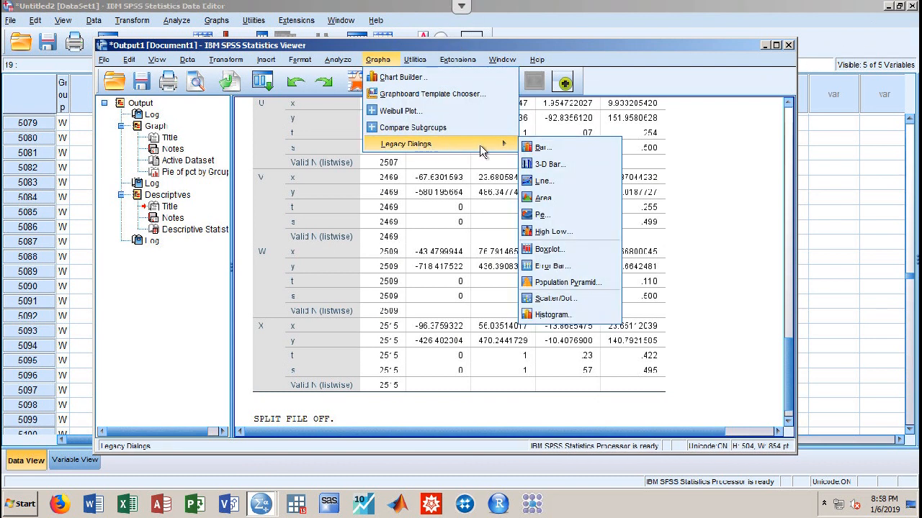
left_click(548, 250)
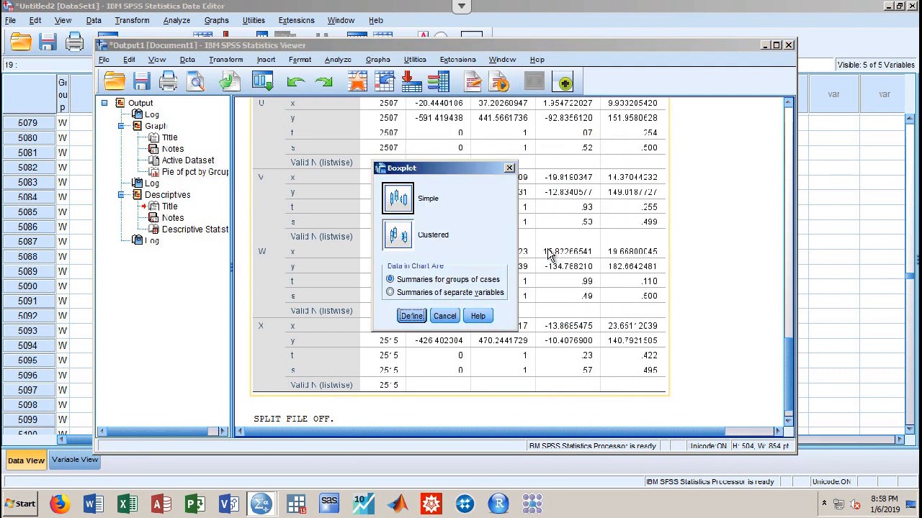
left_click(411, 315)
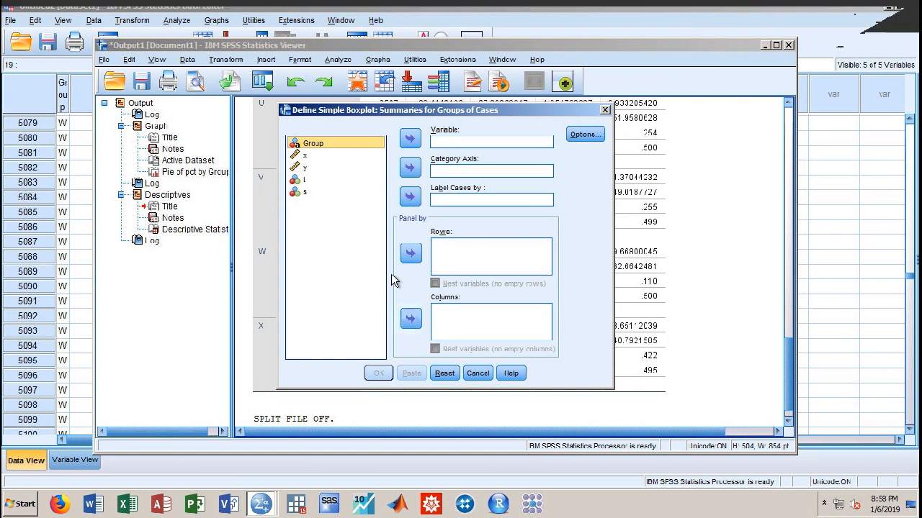
left_click(317, 169)
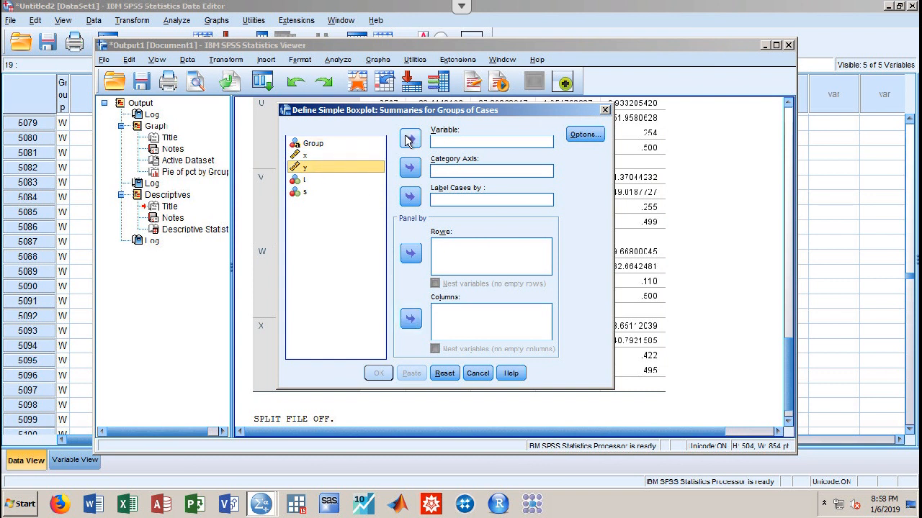
left_click(409, 139)
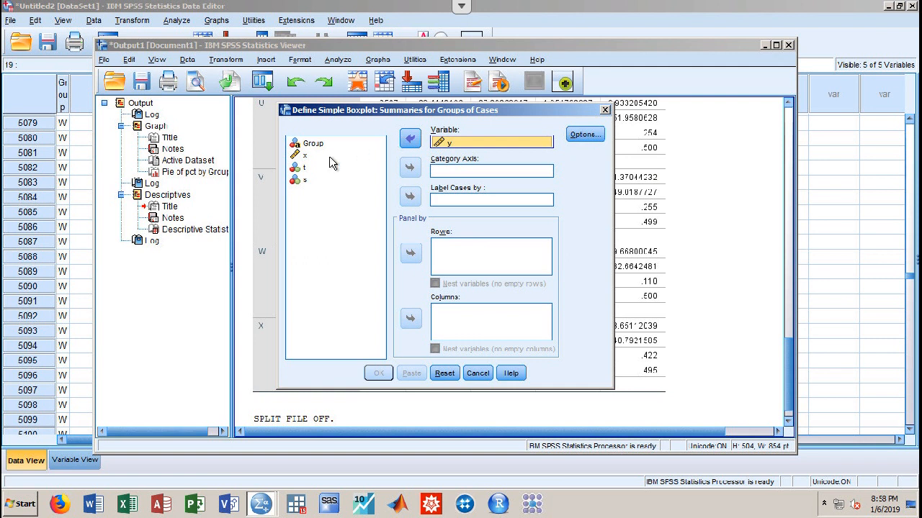
left_click(308, 143)
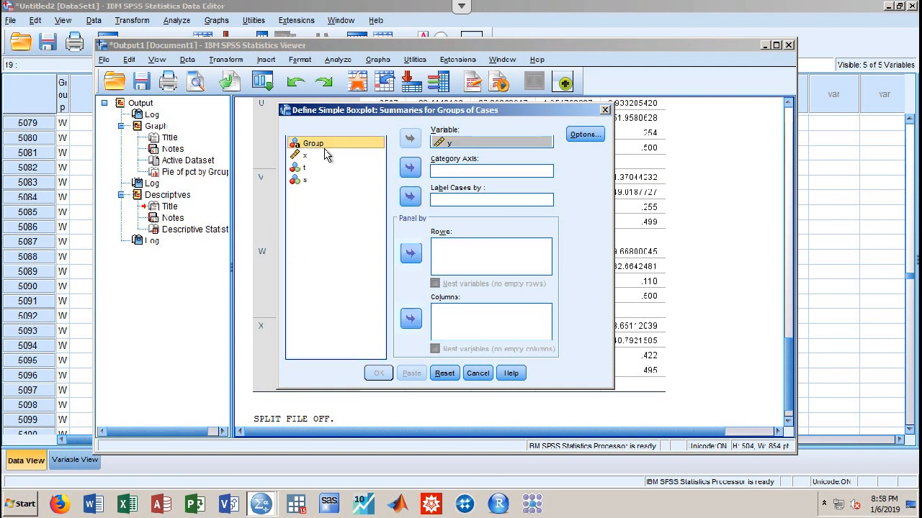
left_click(412, 172)
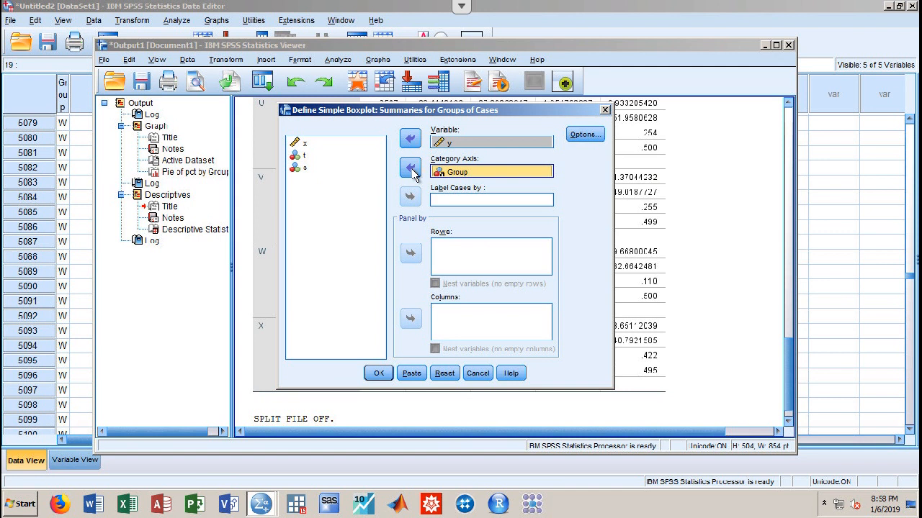
left_click(377, 373)
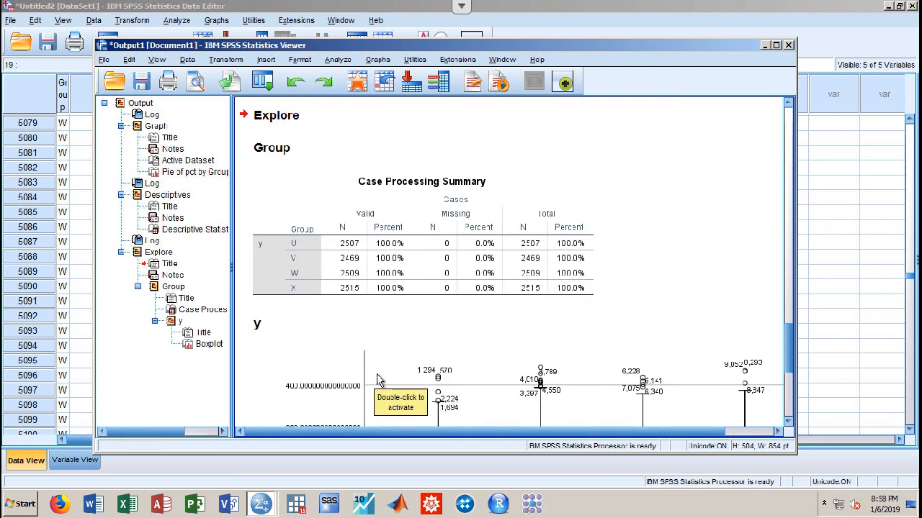
left_click_drag(785, 352, 787, 407)
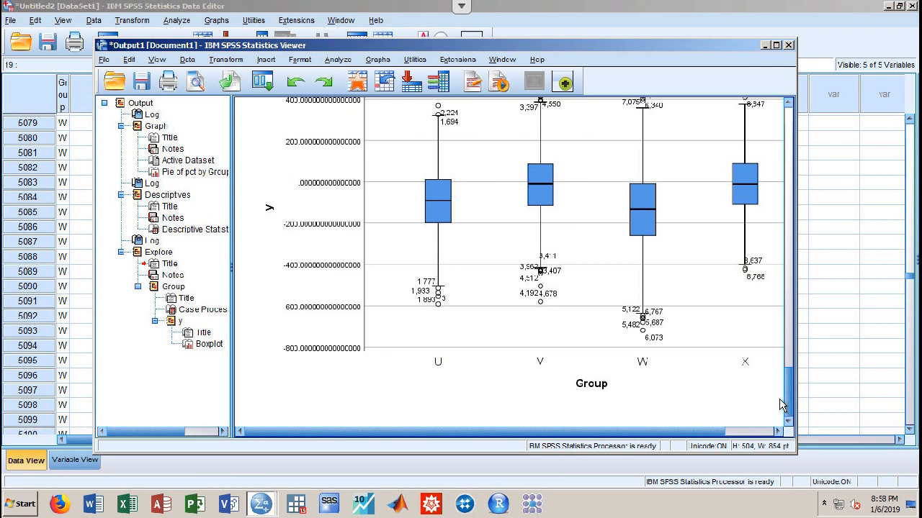
Build a histogram of x paneled in rows by Group and scroll to it
left_click(378, 61)
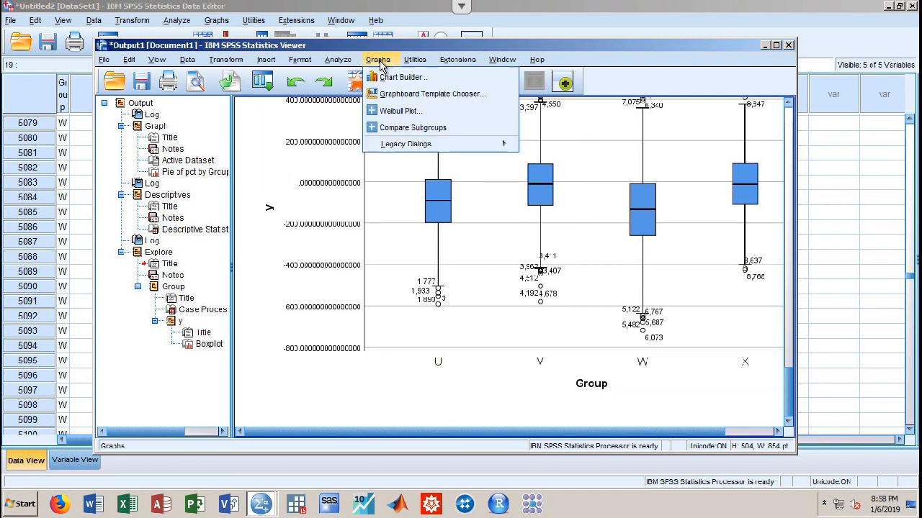
mouse_move(409, 145)
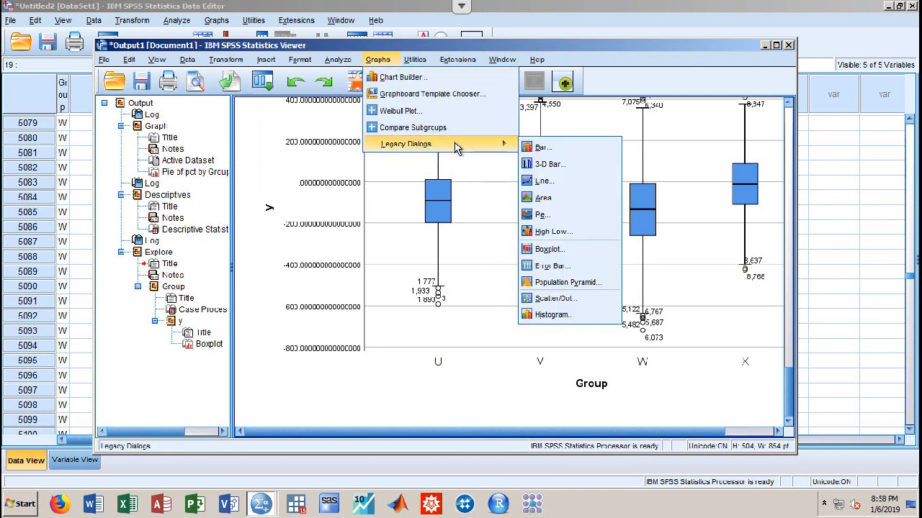
left_click(550, 314)
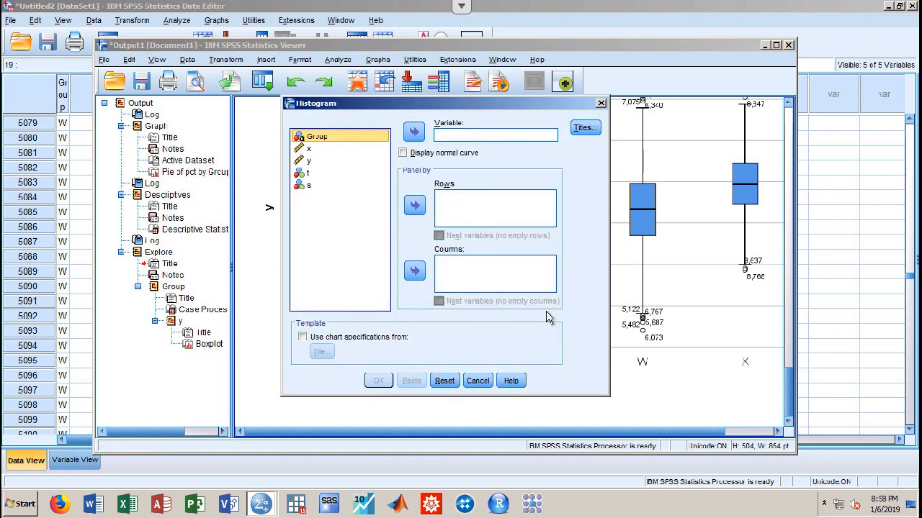
left_click(342, 148)
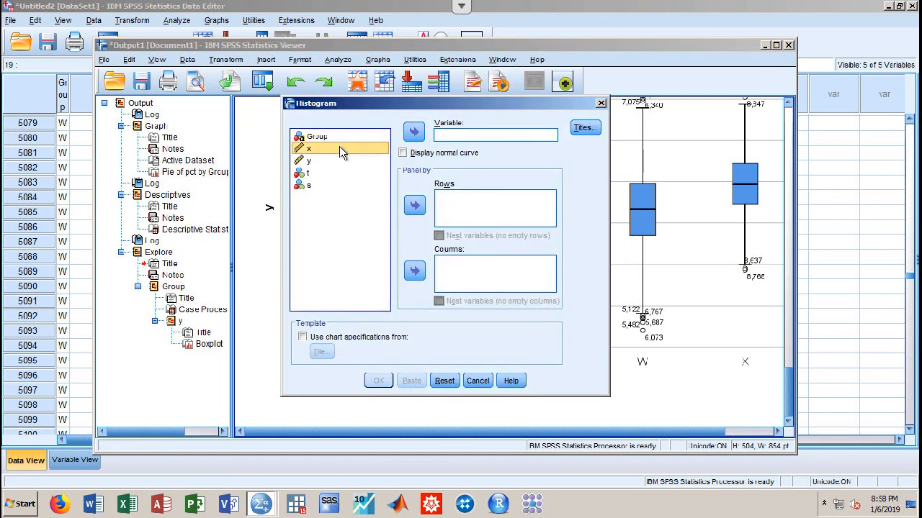
left_click(414, 133)
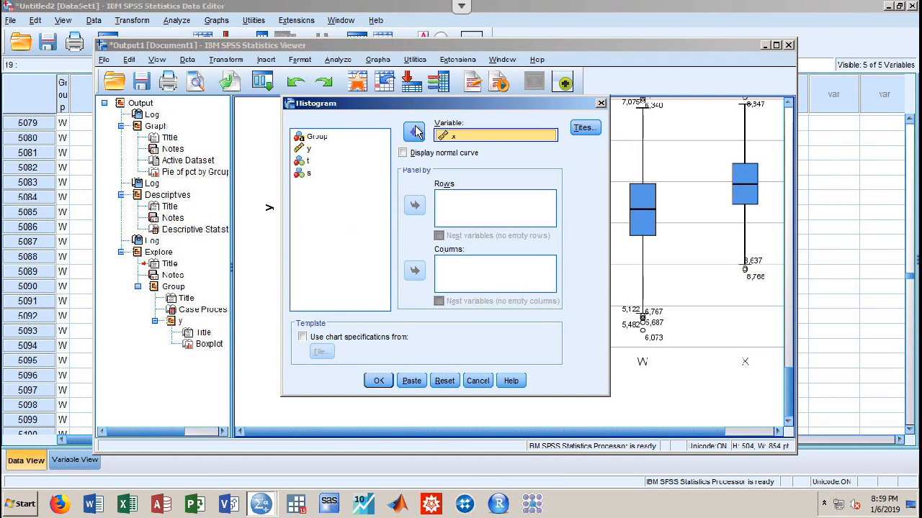
left_click(336, 146)
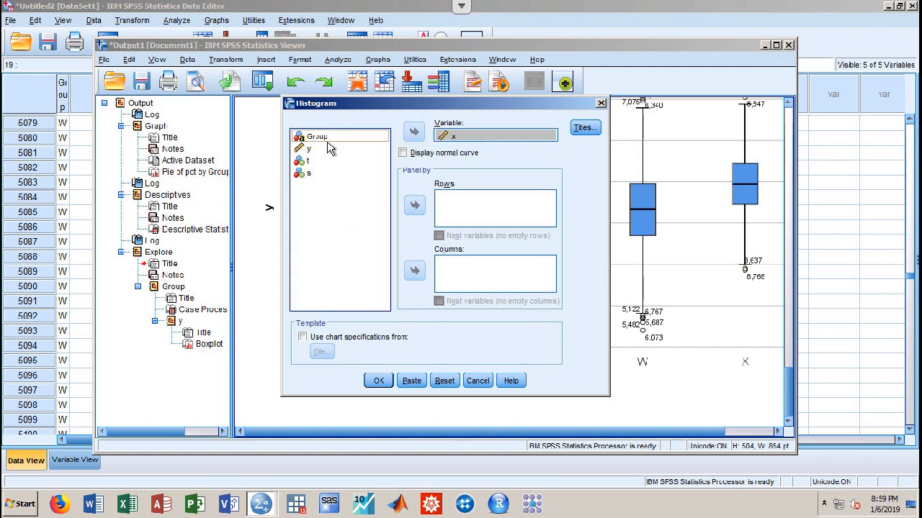
left_click(414, 206)
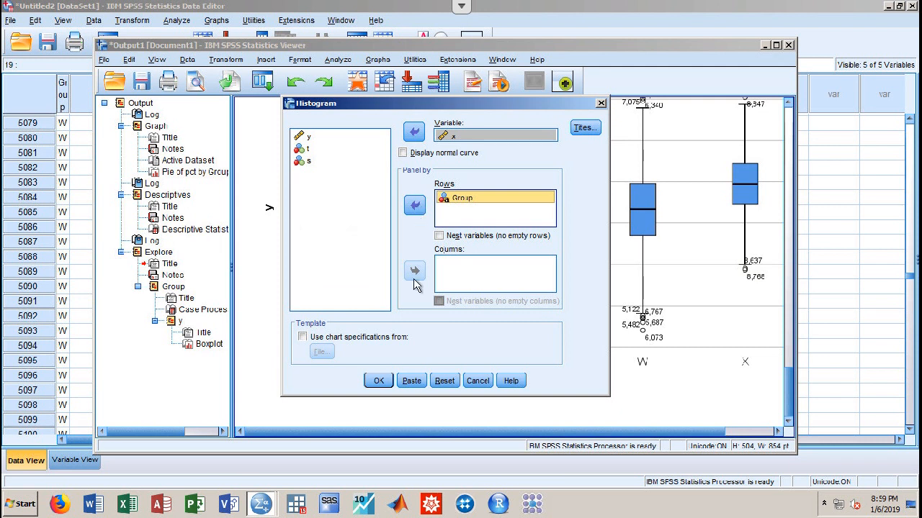
left_click(374, 382)
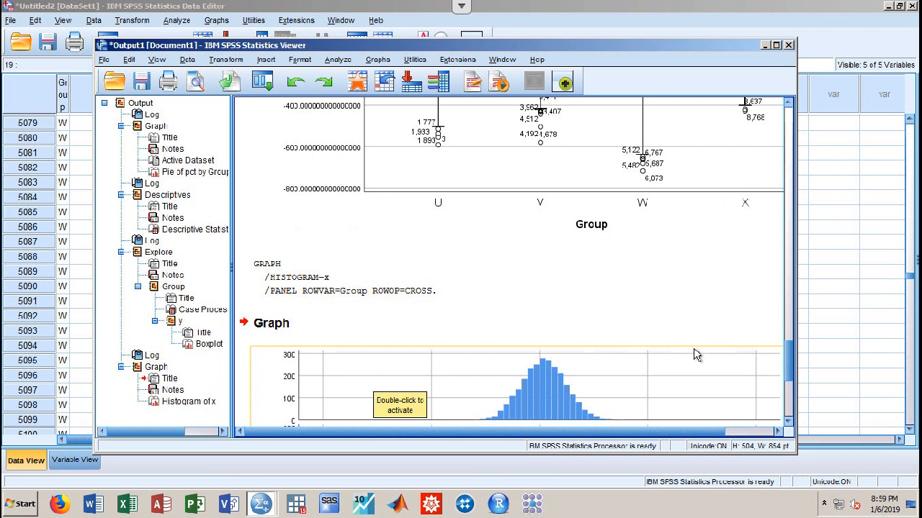
scroll(788, 346, "down", 1)
left_click_drag(787, 350, 788, 383)
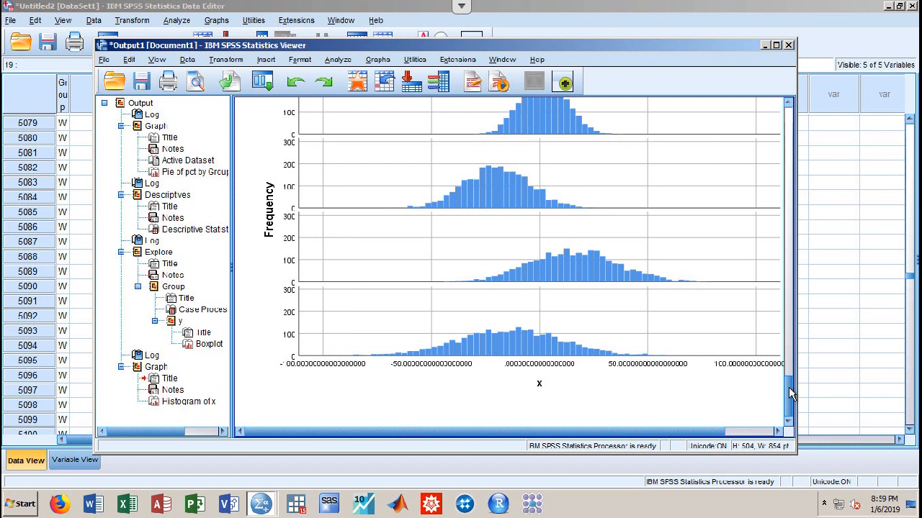
Re-enable Split File comparing groups by Group
left_click(187, 60)
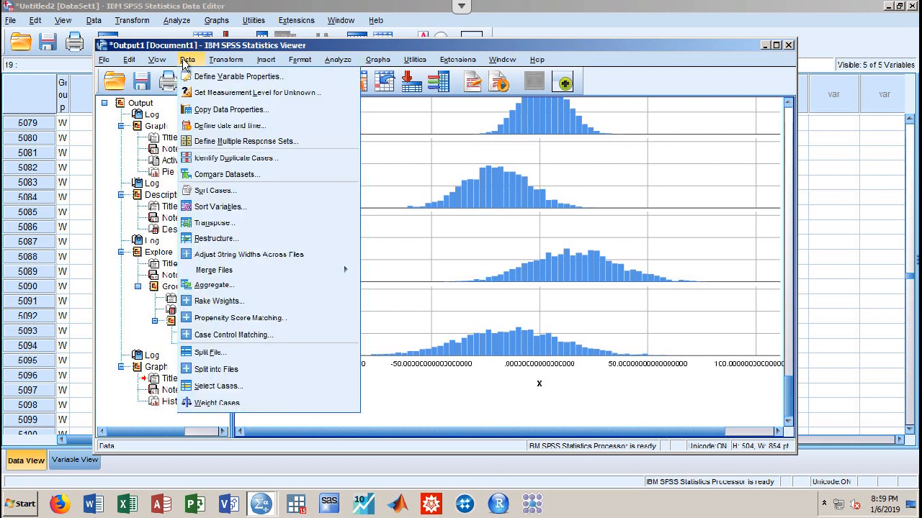
left_click(221, 351)
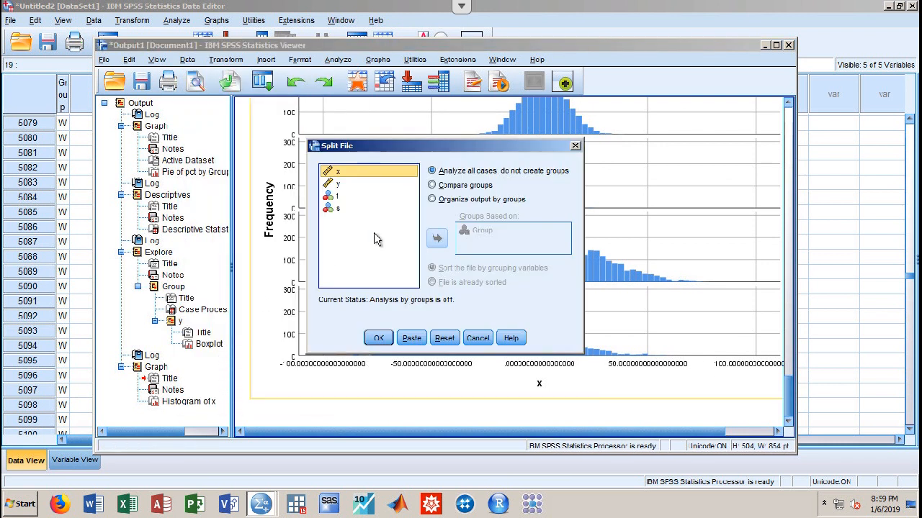
left_click(445, 186)
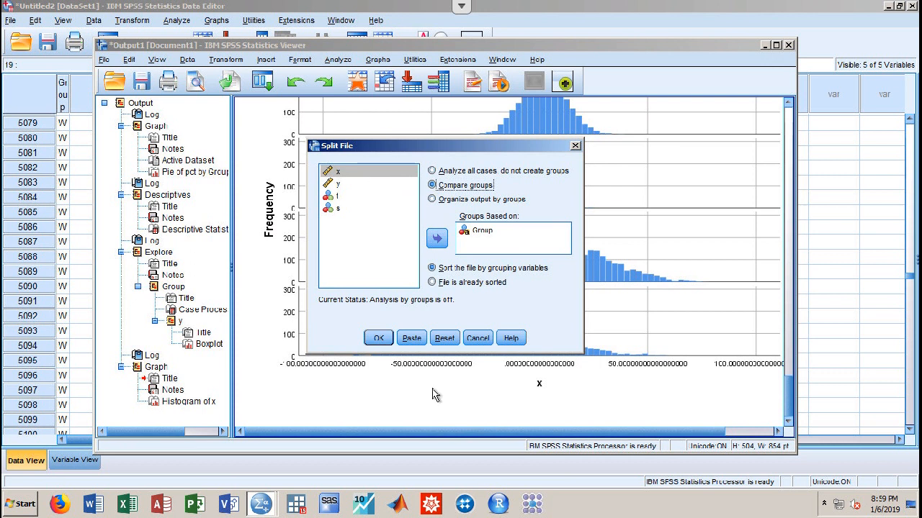
left_click(379, 338)
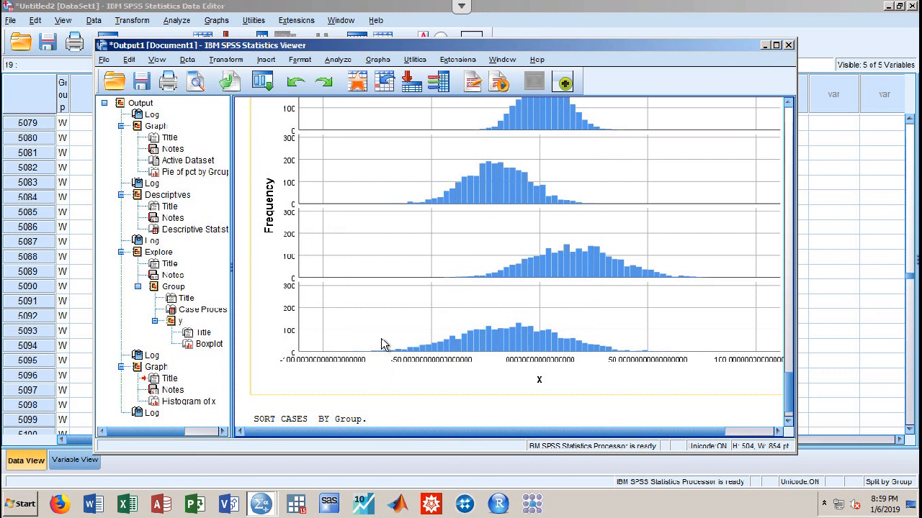
left_click(337, 60)
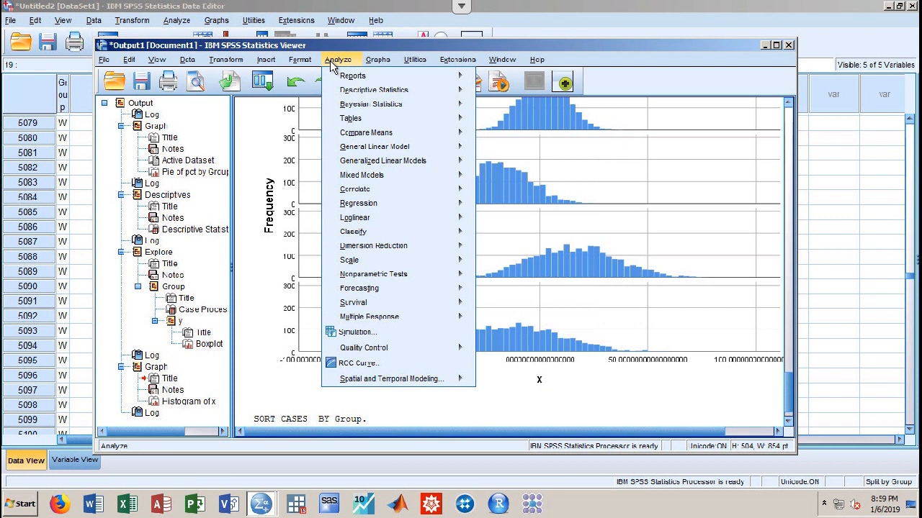
Run a Bayesian One Sample Normal analysis with t and s as test variables
mouse_move(369, 106)
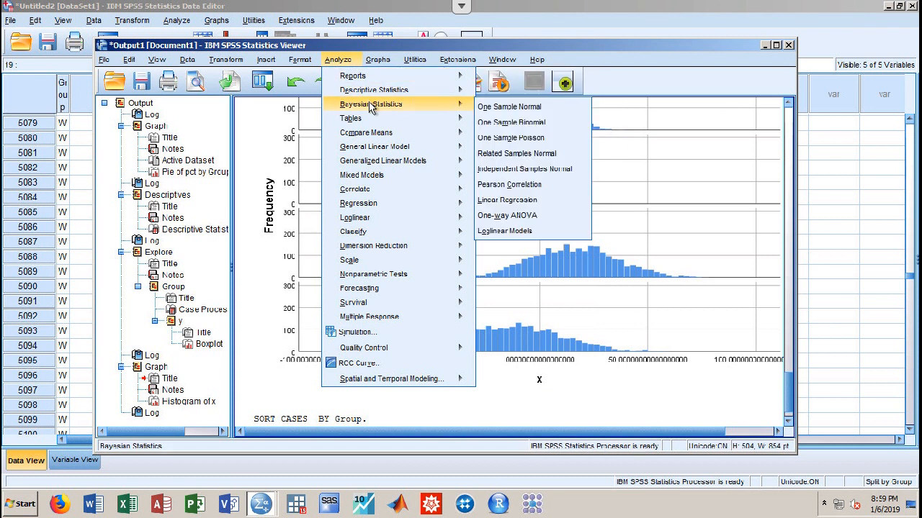
left_click(504, 108)
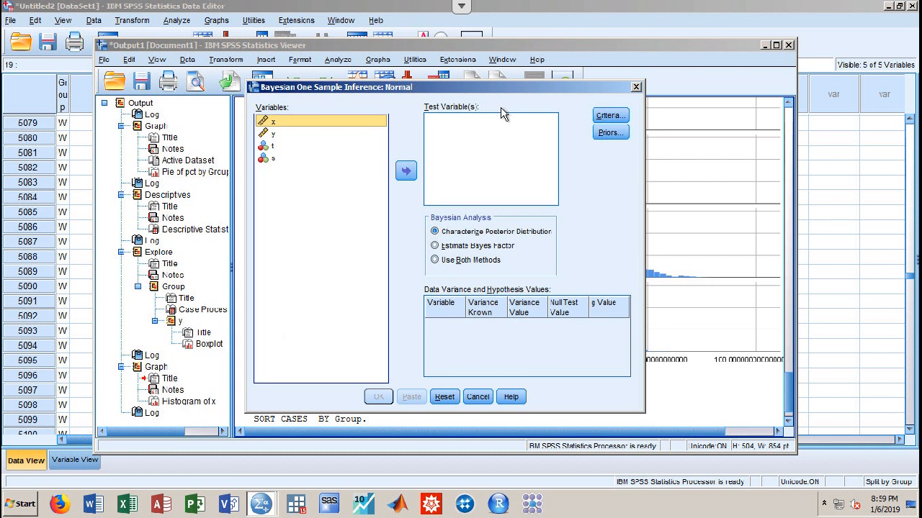
left_click(270, 147)
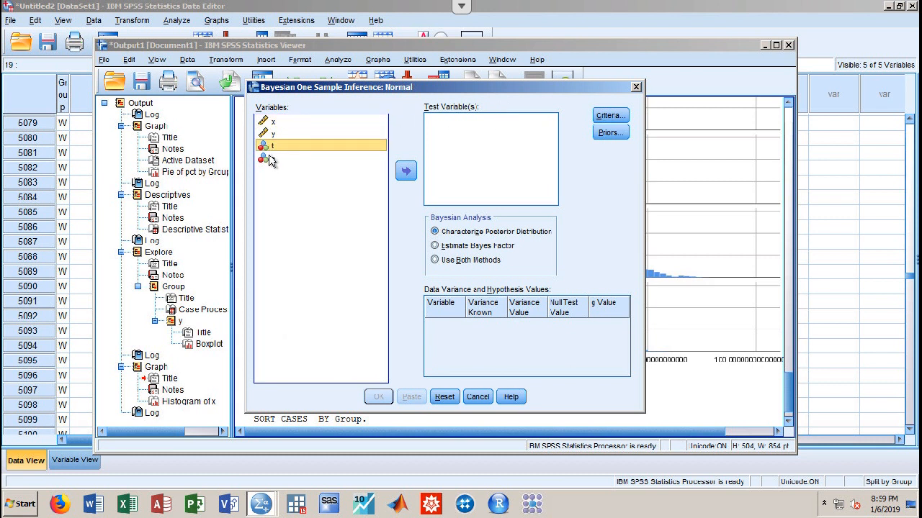
left_click(270, 158, "shift")
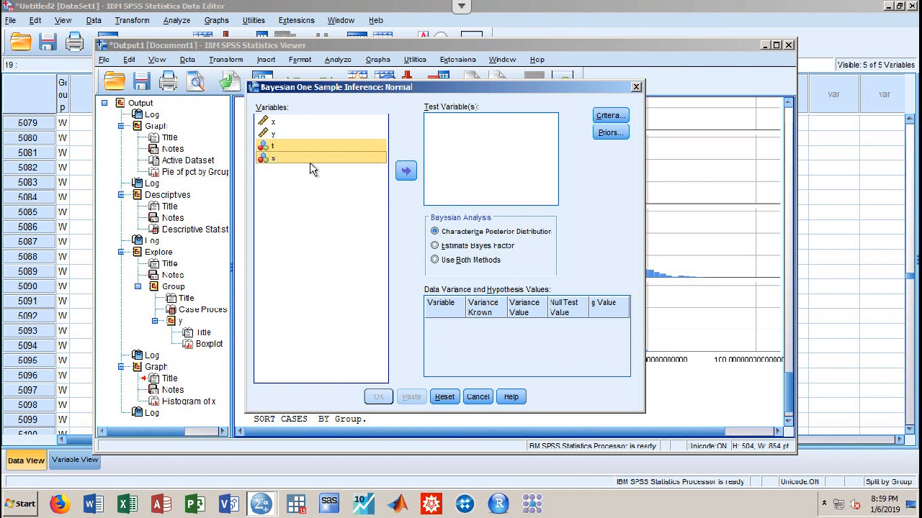
left_click(406, 170)
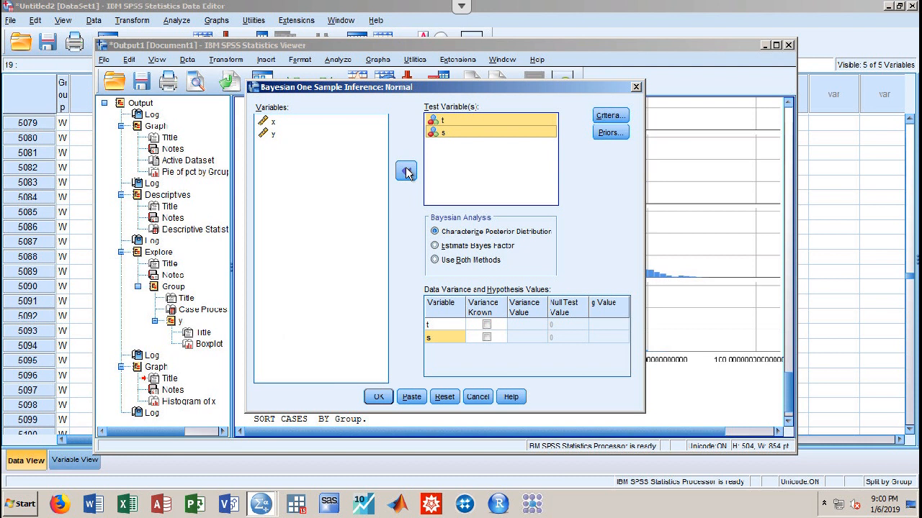
left_click(378, 397)
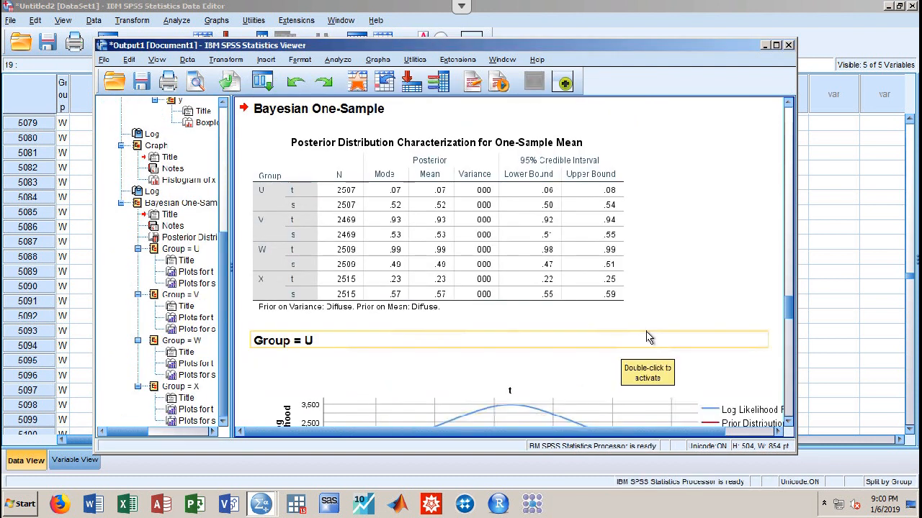
left_click_drag(788, 317, 771, 254)
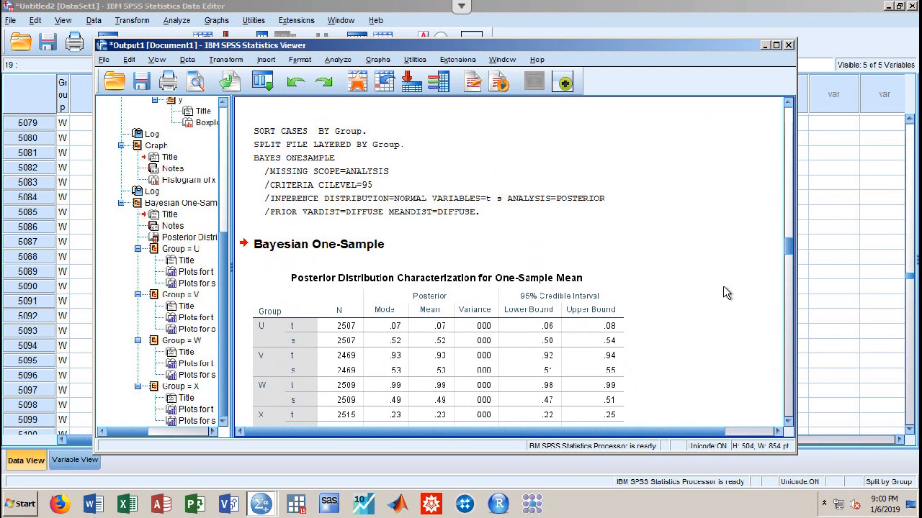
scroll(723, 286, "down", 5)
scroll(723, 285, "down", 3)
scroll(722, 286, "up", 15)
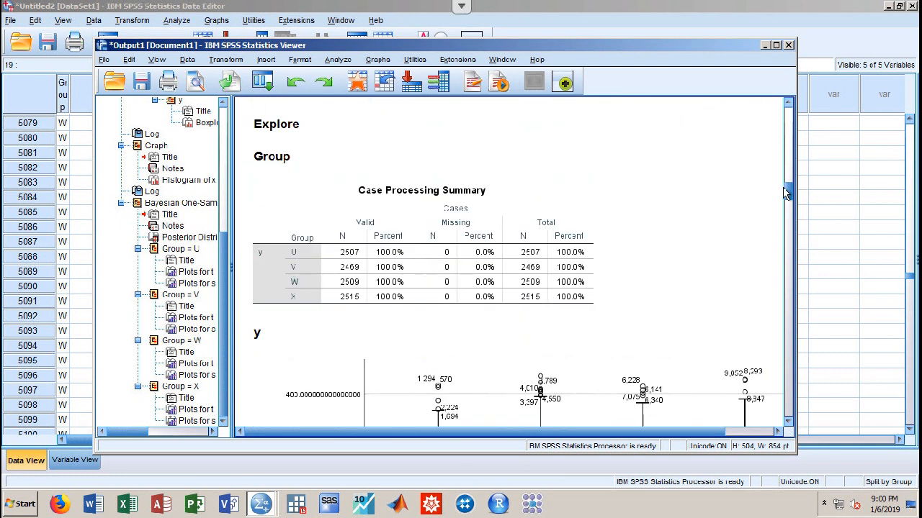
left_click_drag(788, 193, 787, 261)
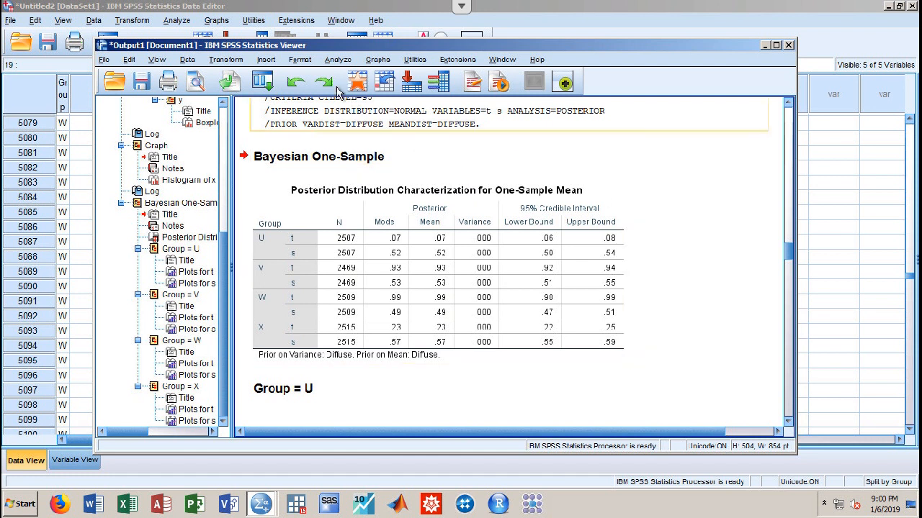
Run bivariate Pearson correlations between x and y
left_click(336, 60)
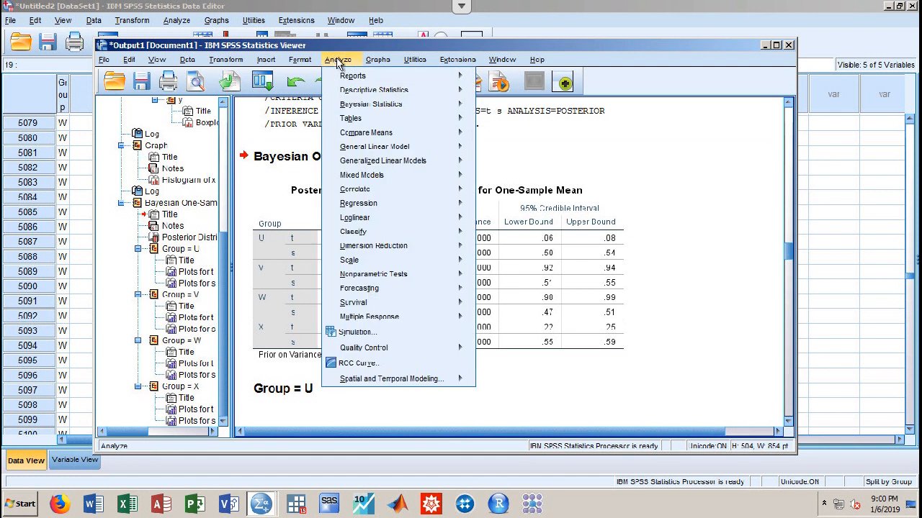
mouse_move(363, 105)
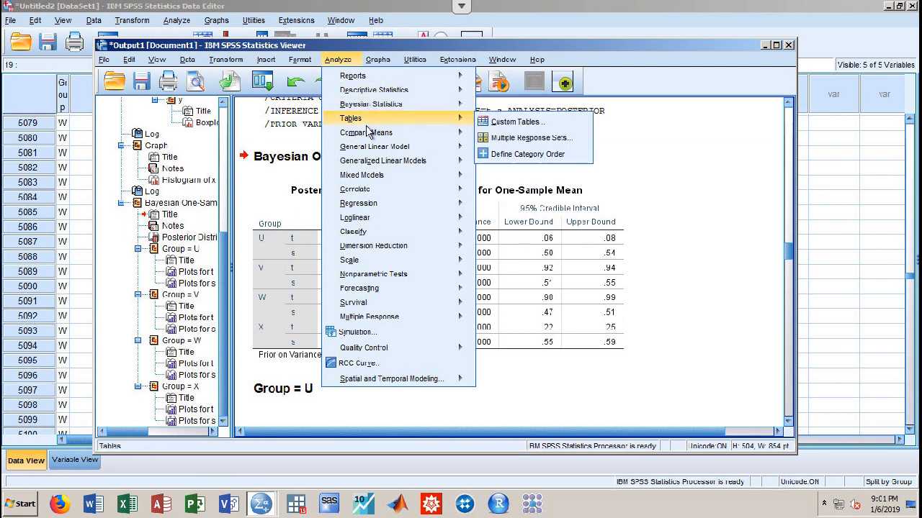
mouse_move(368, 189)
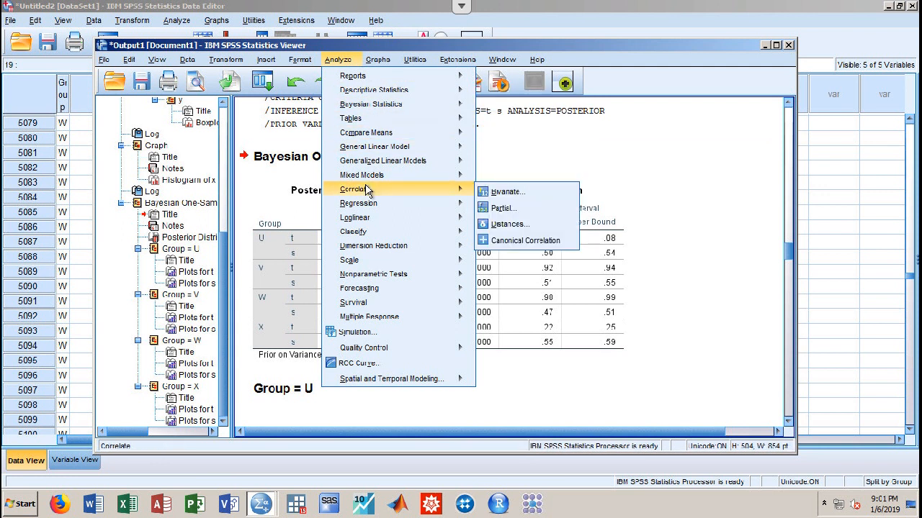
left_click(508, 192)
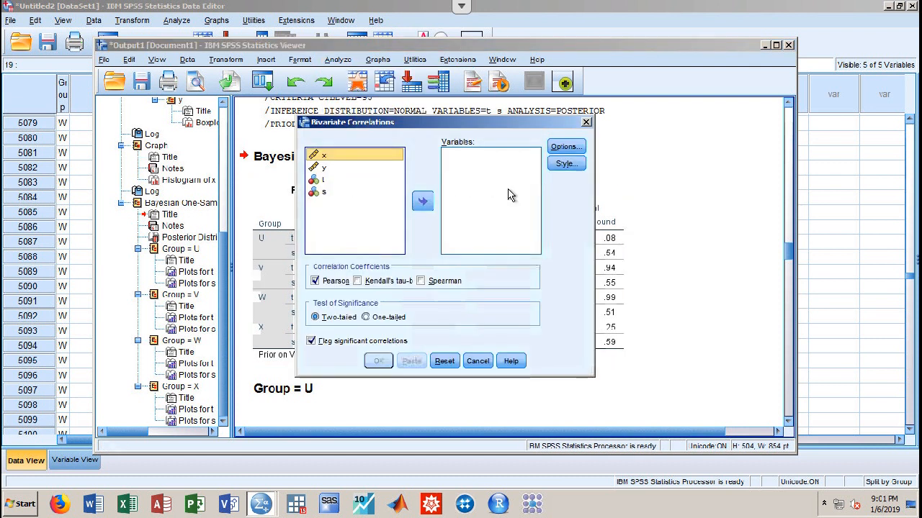
left_click(341, 168, "shift")
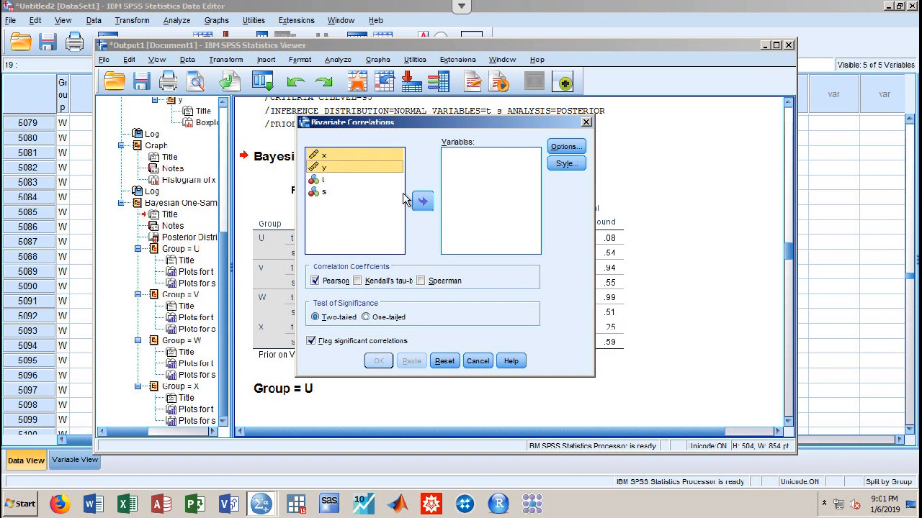
left_click(423, 204)
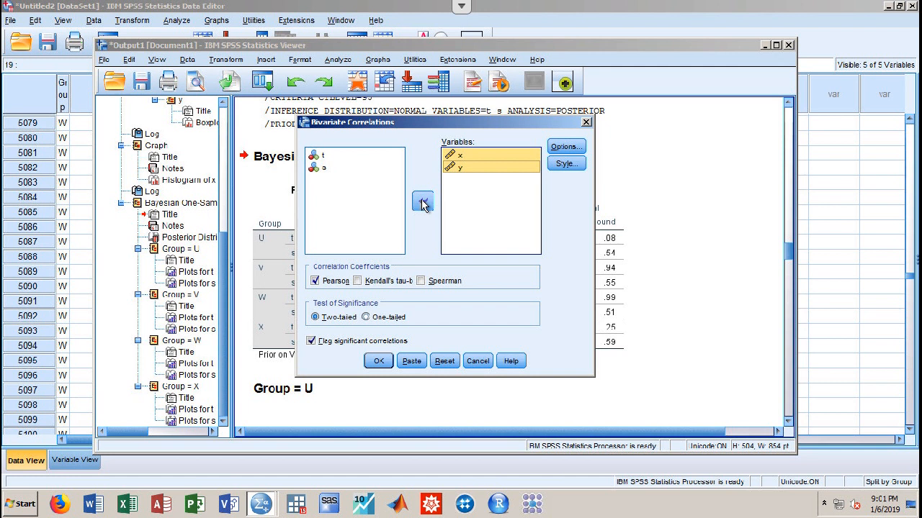
left_click(378, 362)
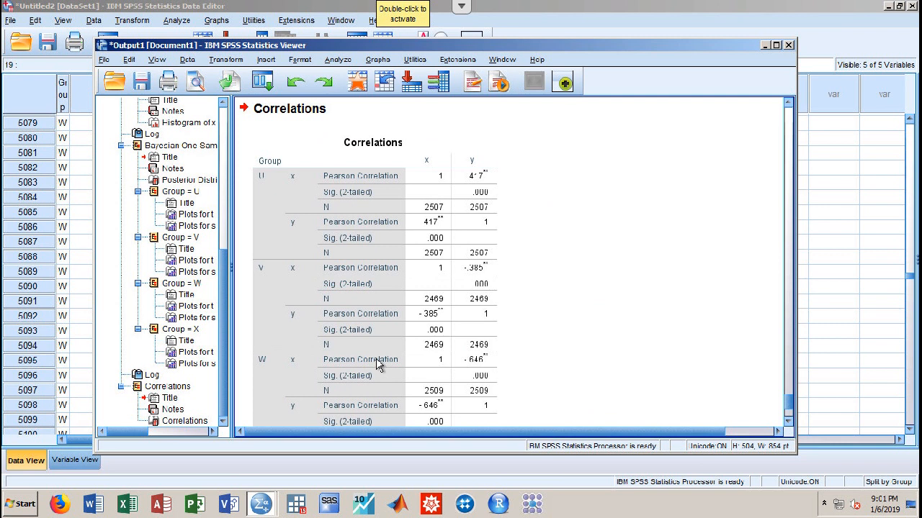
left_click(373, 343)
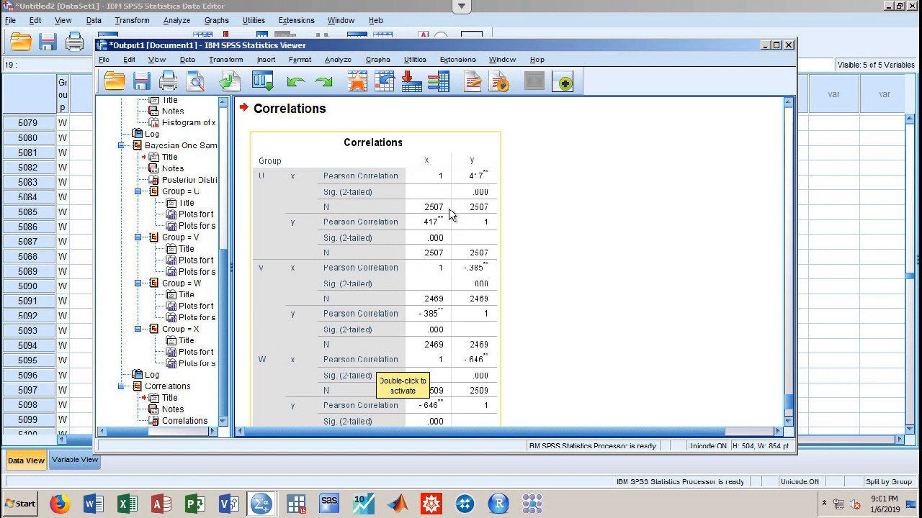
left_click(497, 288)
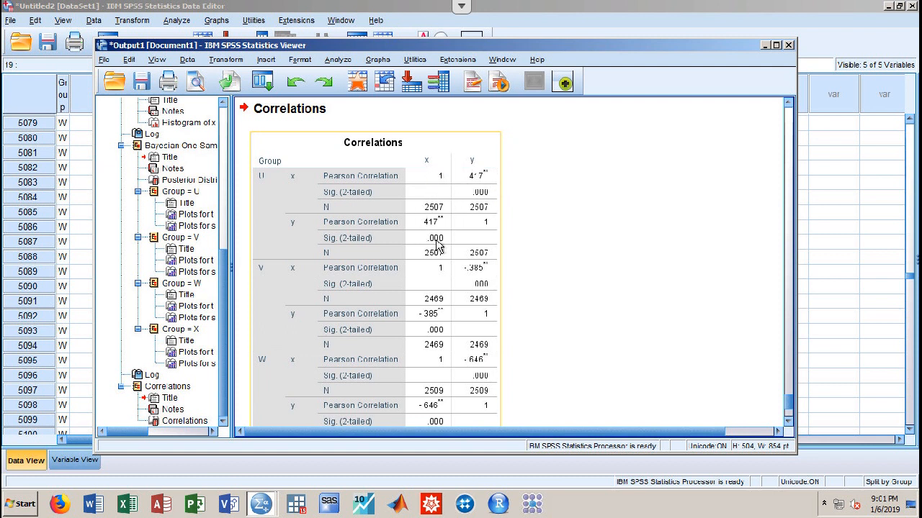
left_click(499, 283)
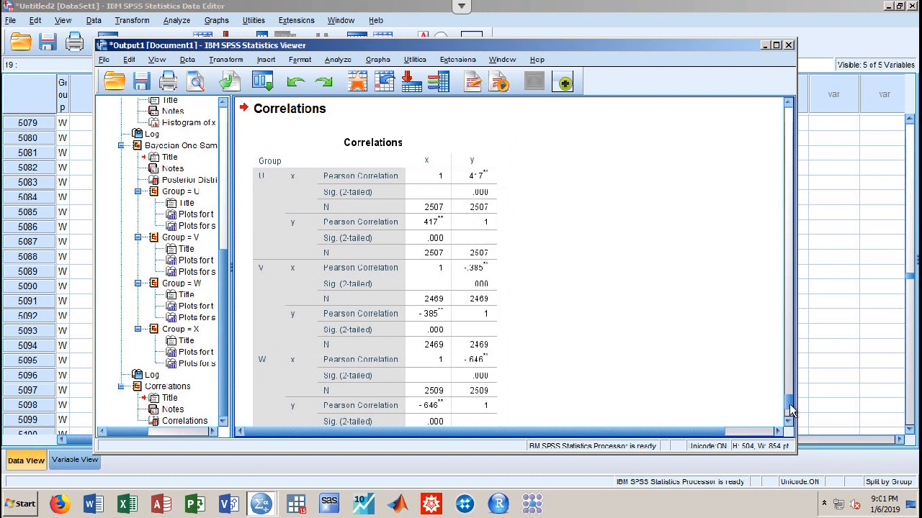
left_click_drag(791, 406, 788, 417)
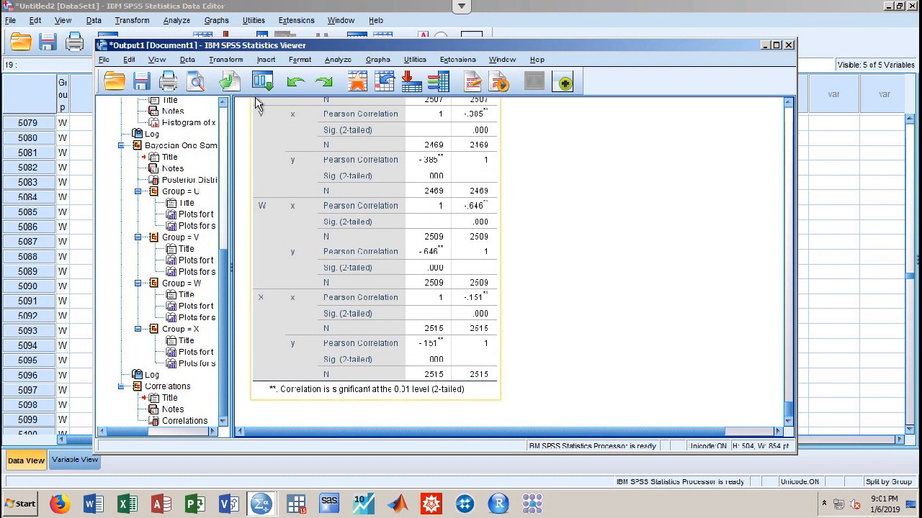
Set Split File to 'Analyze all cases, do not create groups' and apply it
left_click(187, 60)
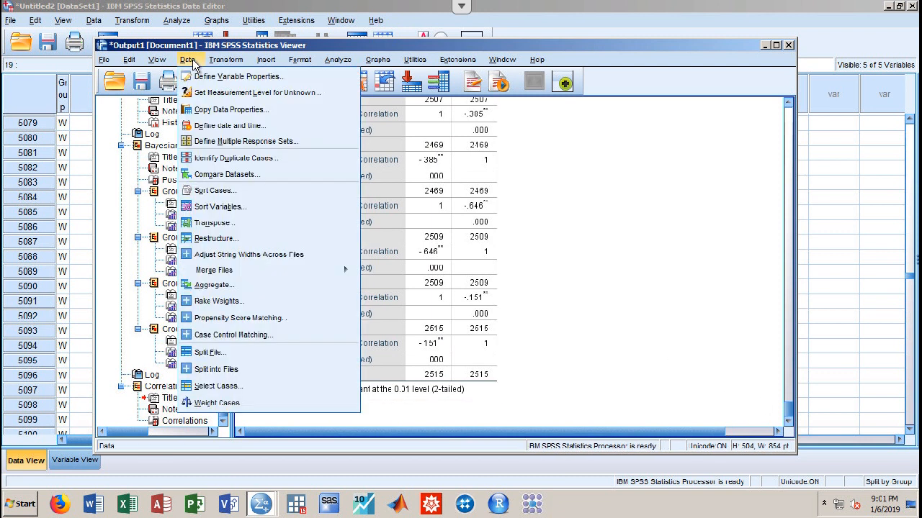
left_click(215, 351)
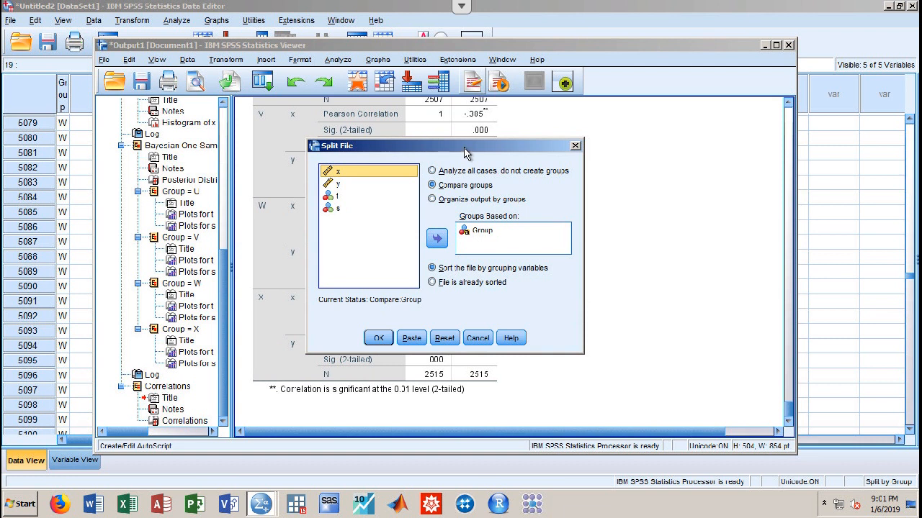
left_click(433, 171)
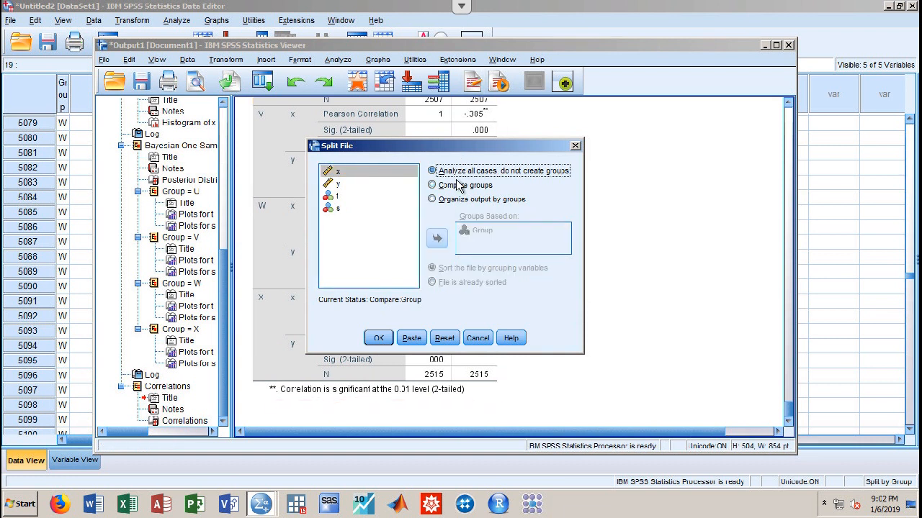
left_click(373, 338)
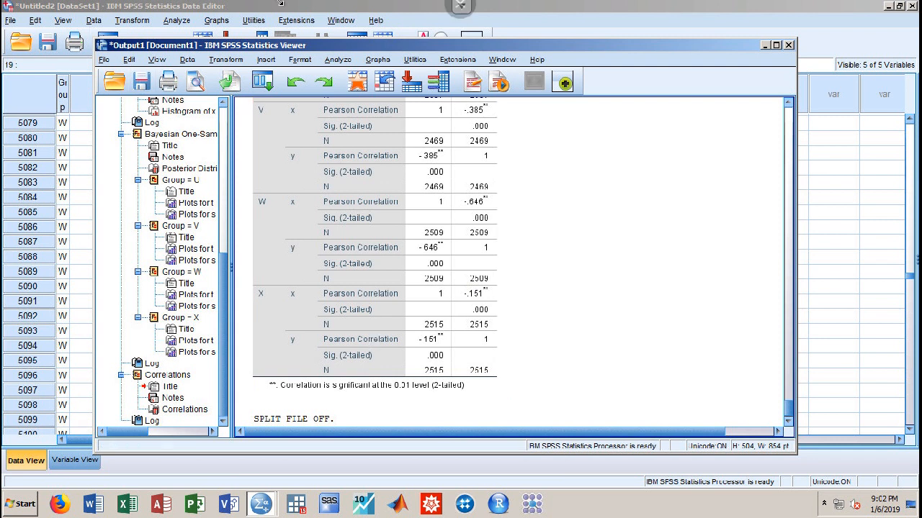
Create a Legacy Simple Scatter of y (Y axis) against x (X axis) with markers set by Group
left_click(377, 60)
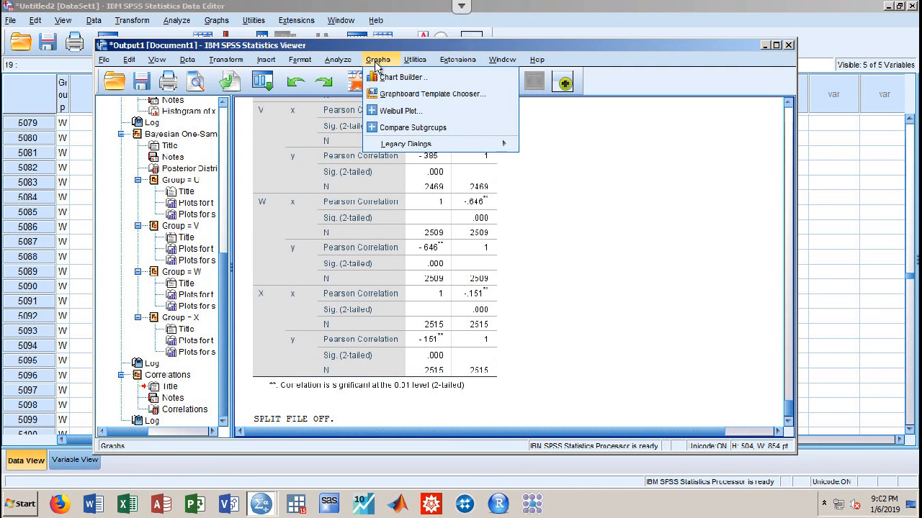
mouse_move(394, 146)
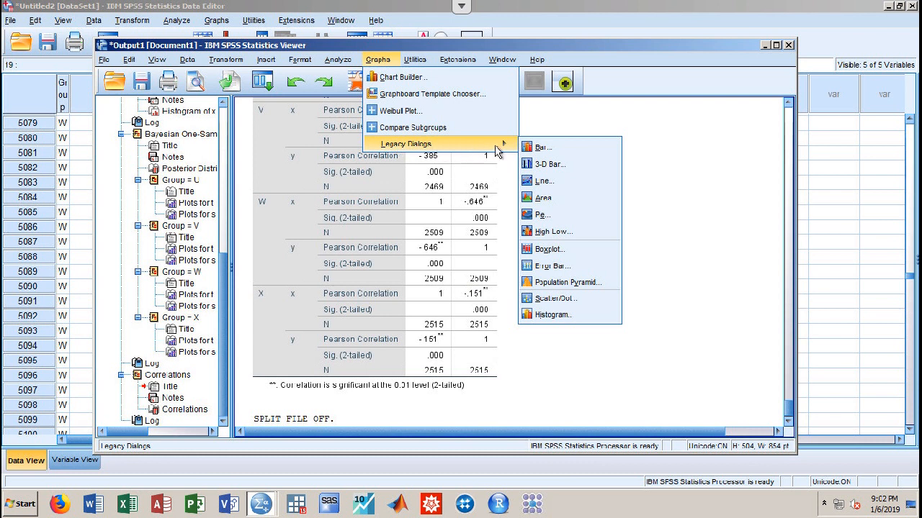
left_click(547, 299)
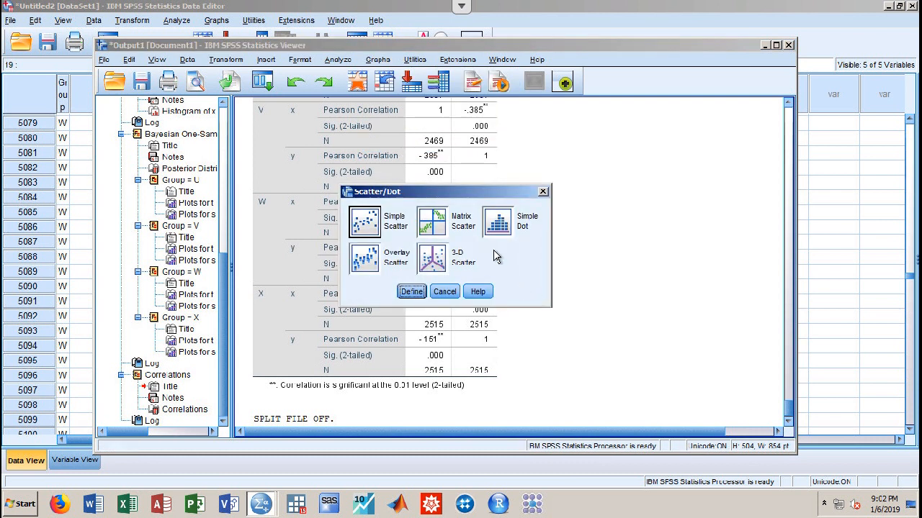
left_click(369, 221)
double_click(367, 221)
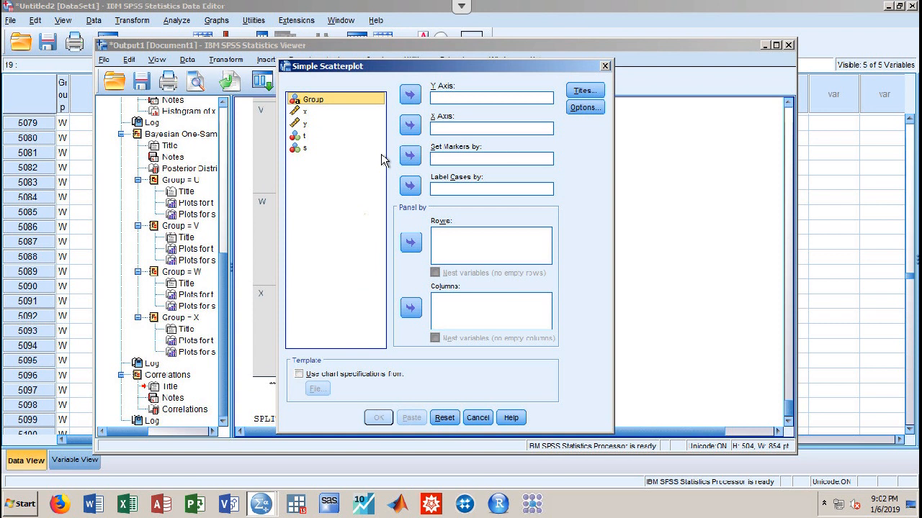
left_click(328, 122)
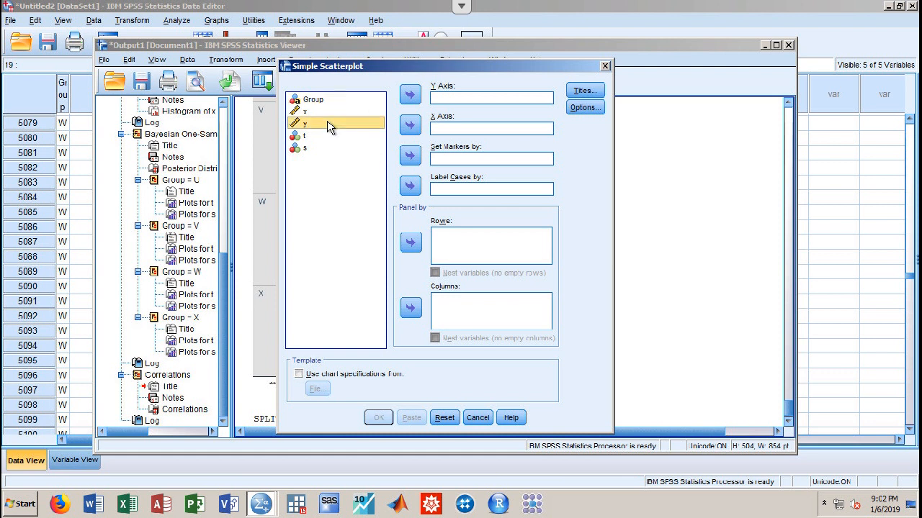
left_click(410, 95)
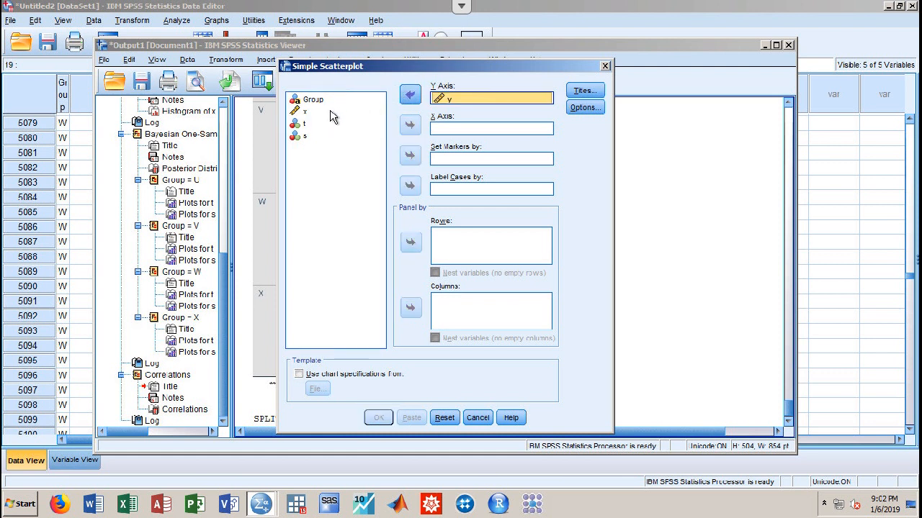
left_click(409, 125)
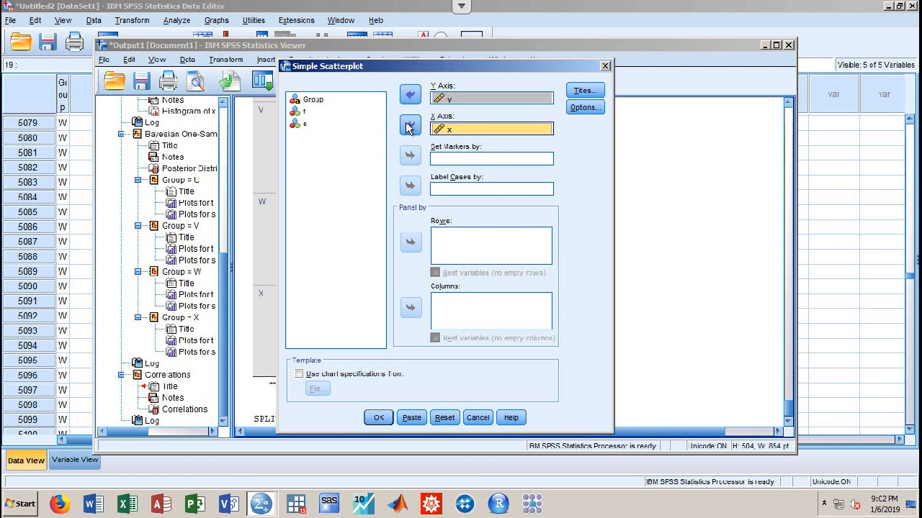
left_click(330, 101)
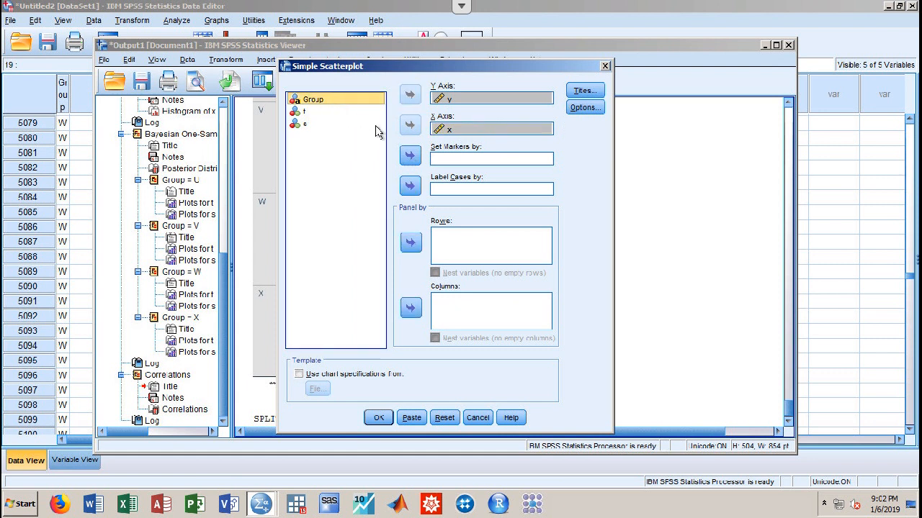
left_click(411, 157)
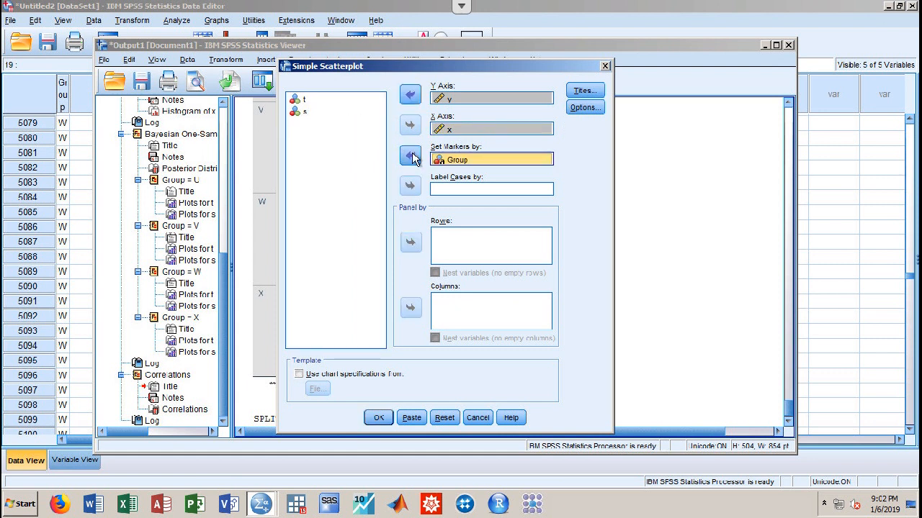
left_click(372, 419)
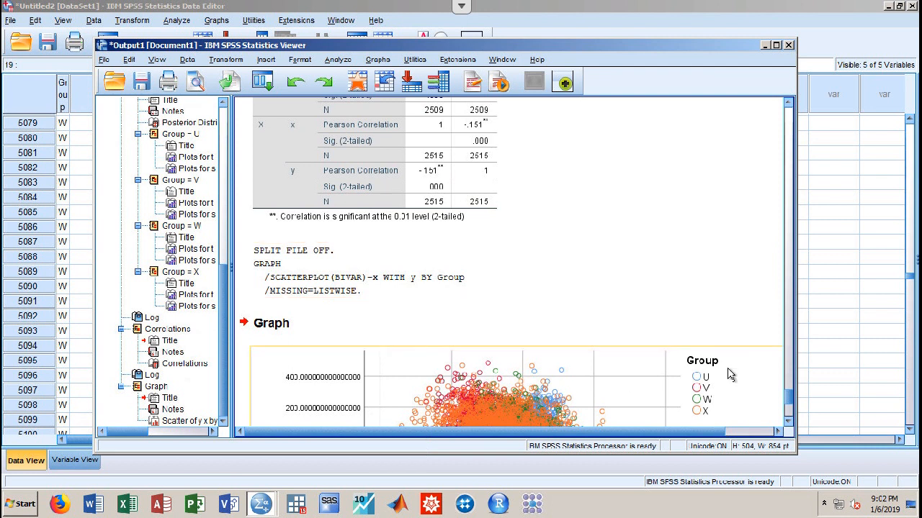
Open the y-by-x scatterplot for editing in a separate Chart Editor window
scroll(790, 394, "down", 5)
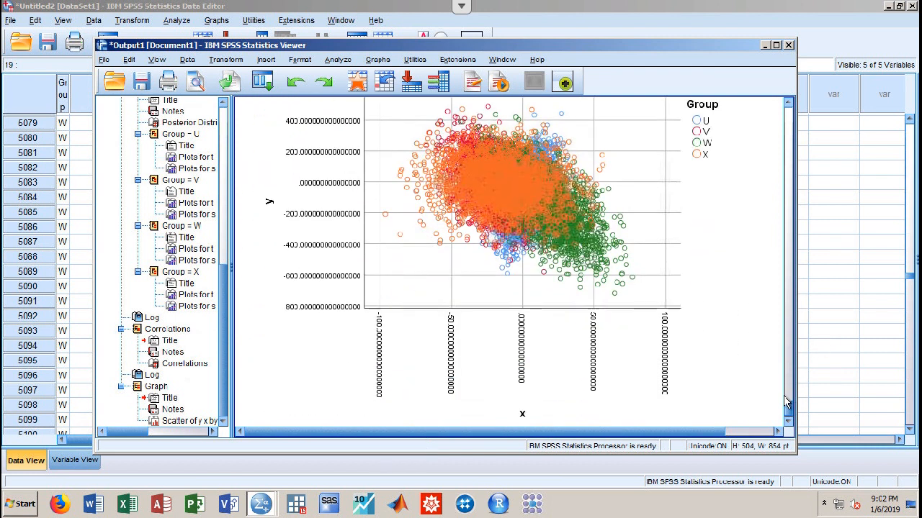
right_click(497, 221)
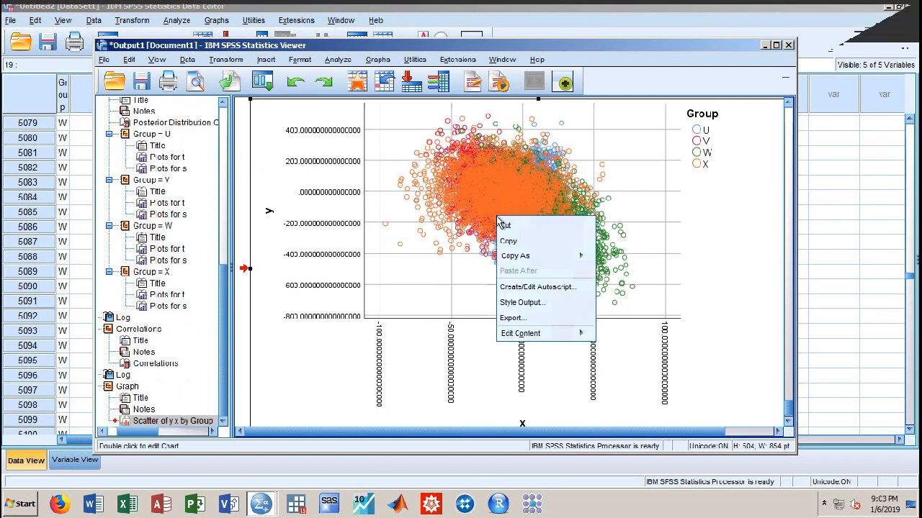
mouse_move(571, 335)
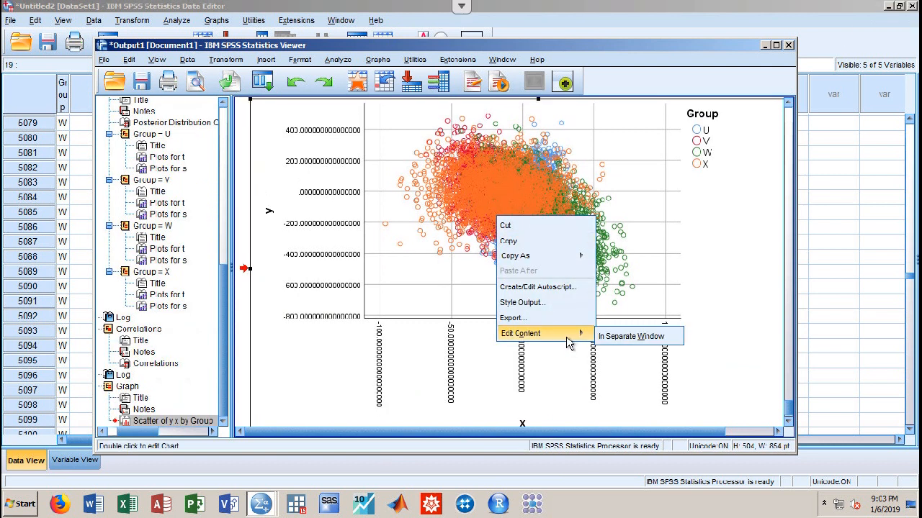
left_click(613, 339)
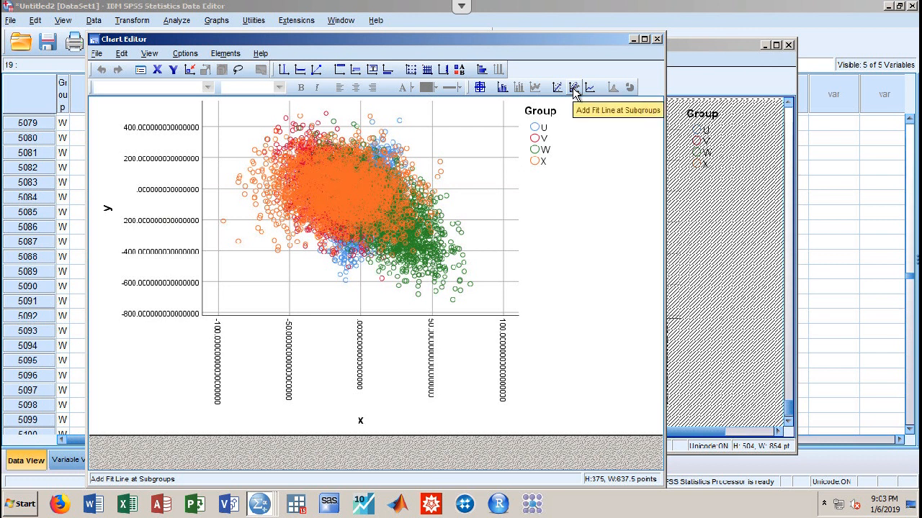
Add a linear fit line for each Group subgroup in the Chart Editor
left_click(574, 87)
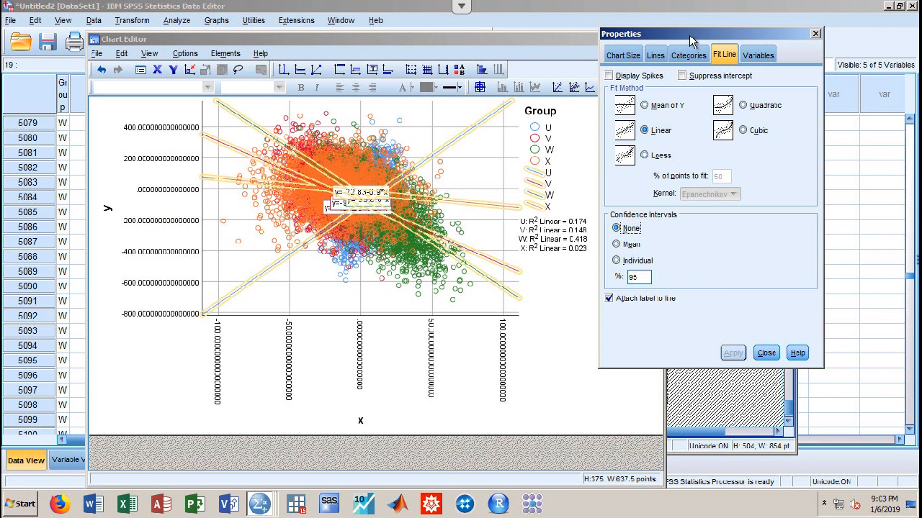
left_click_drag(689, 35, 681, 58)
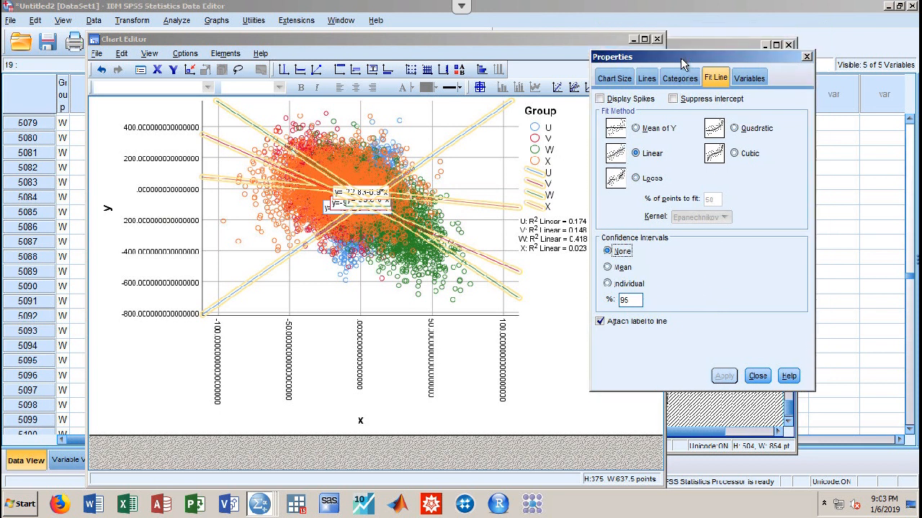
left_click(555, 351)
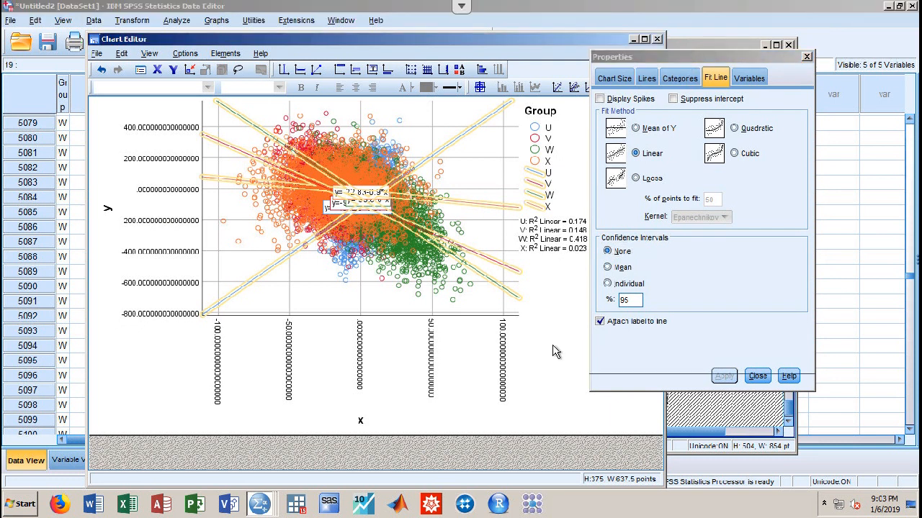
left_click(554, 351)
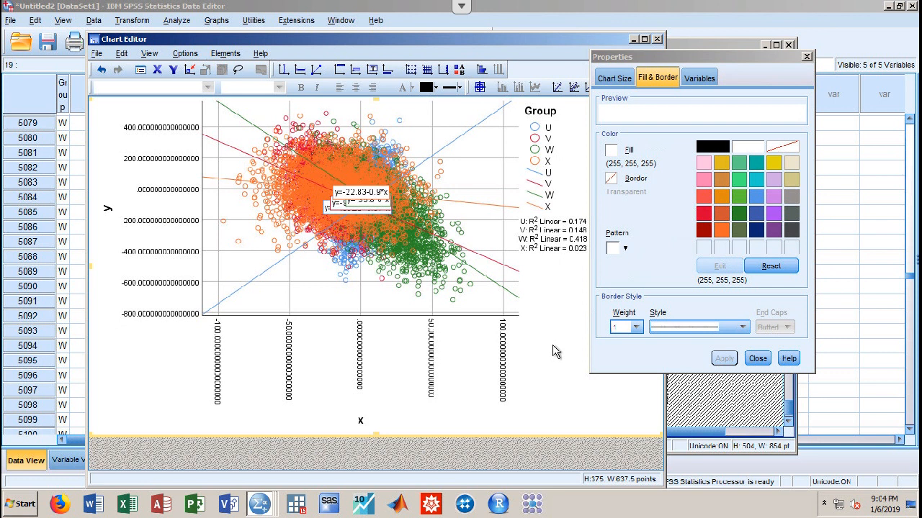
Select the four group fit lines and their equation labels to attach labels to the lines
left_click(337, 190)
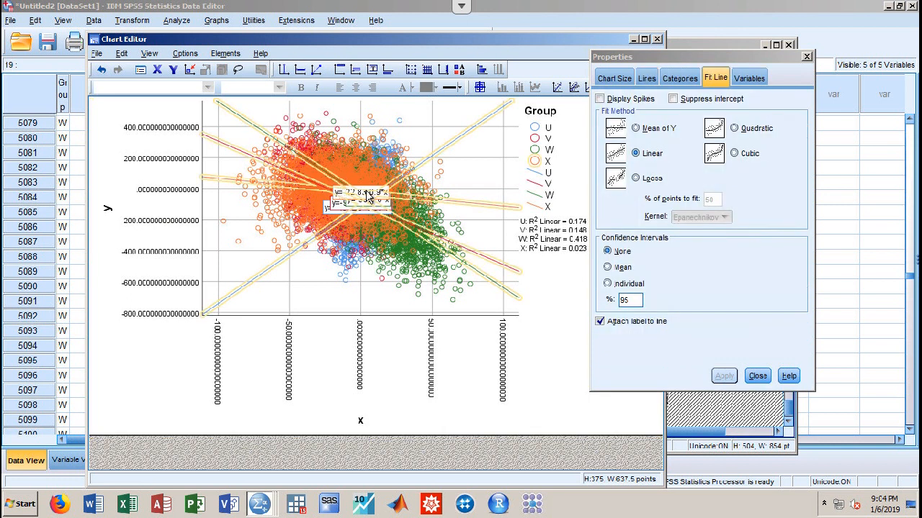
left_click(327, 208)
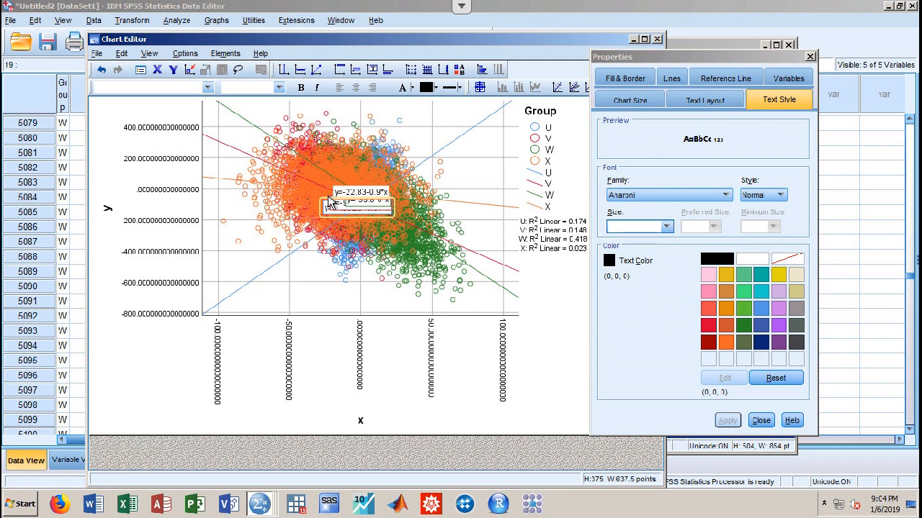
left_click(269, 251)
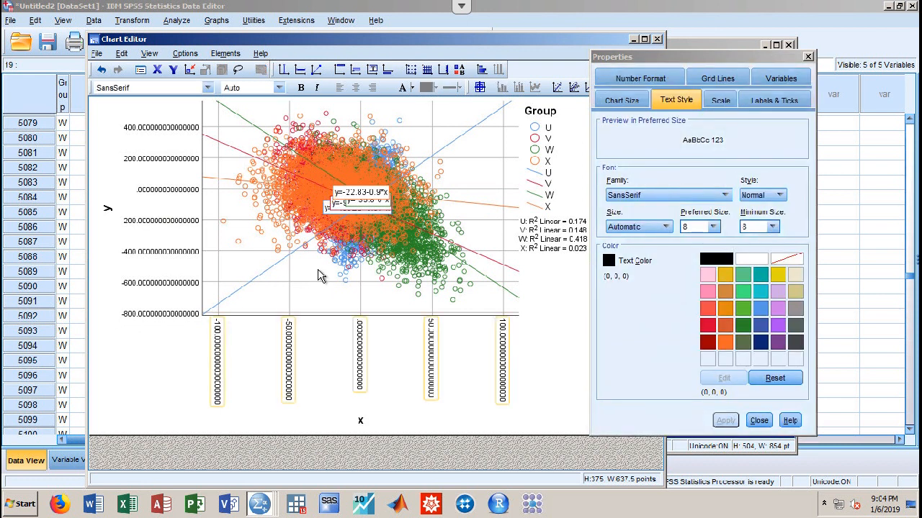
left_click(375, 207)
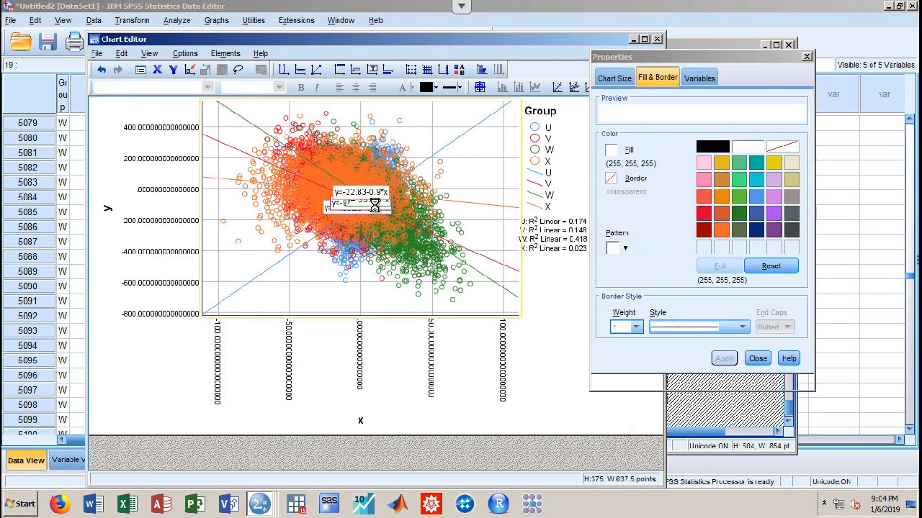
left_click(375, 206)
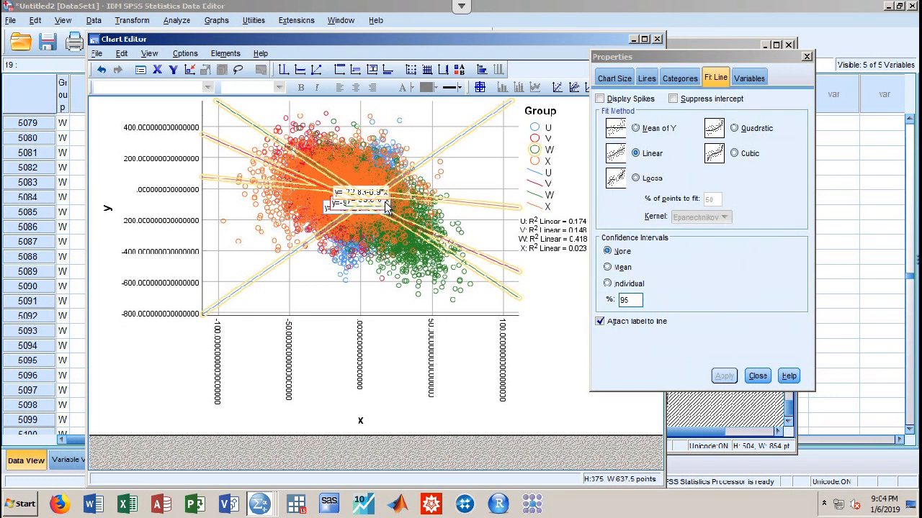
left_click(385, 205)
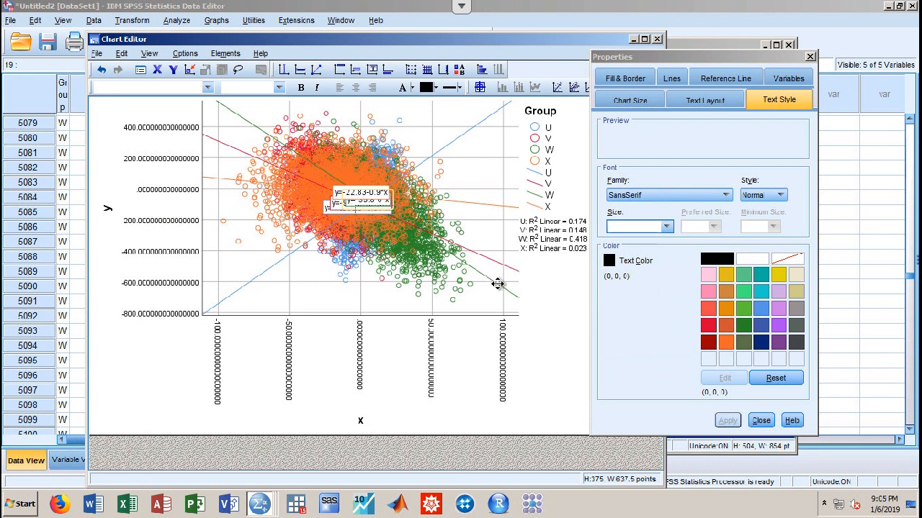
Drag the y=-39.8-6*x label to the green line's lower-right end, then close Properties
left_click_drag(558, 315, 590, 365)
left_click_drag(591, 365, 591, 365)
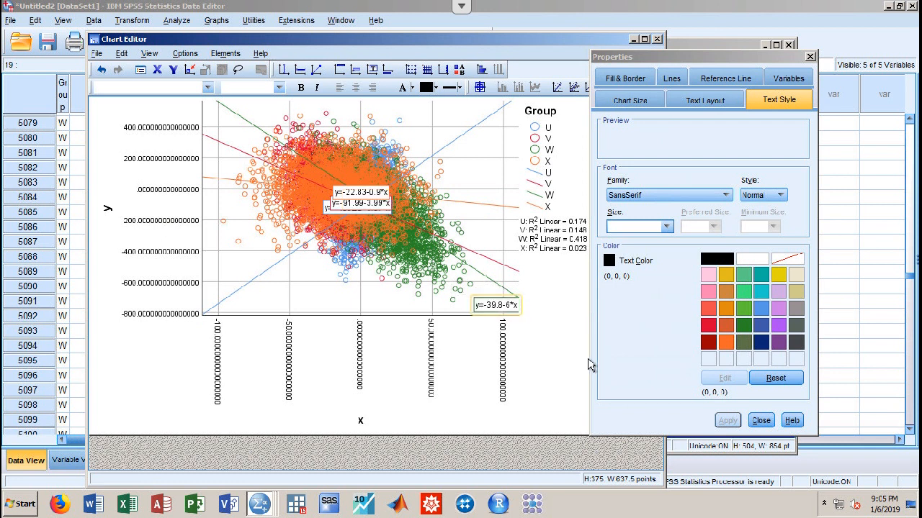
left_click(542, 352)
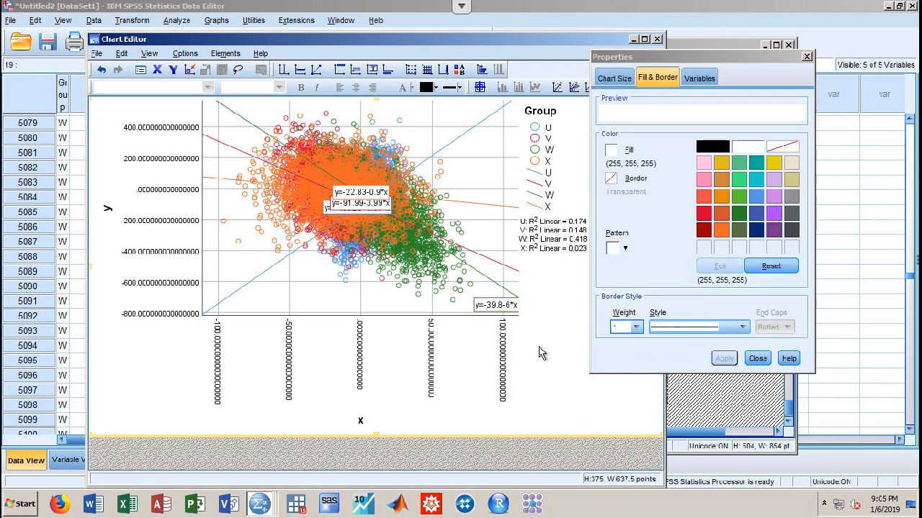
left_click(757, 359)
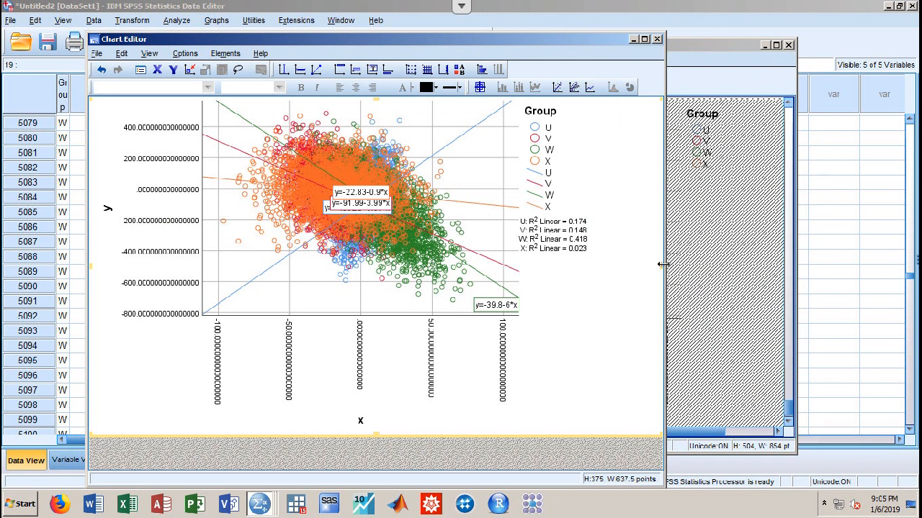
Close the Chart Editor and launch Chart Builder, dismissing the measurement level notice
left_click(656, 40)
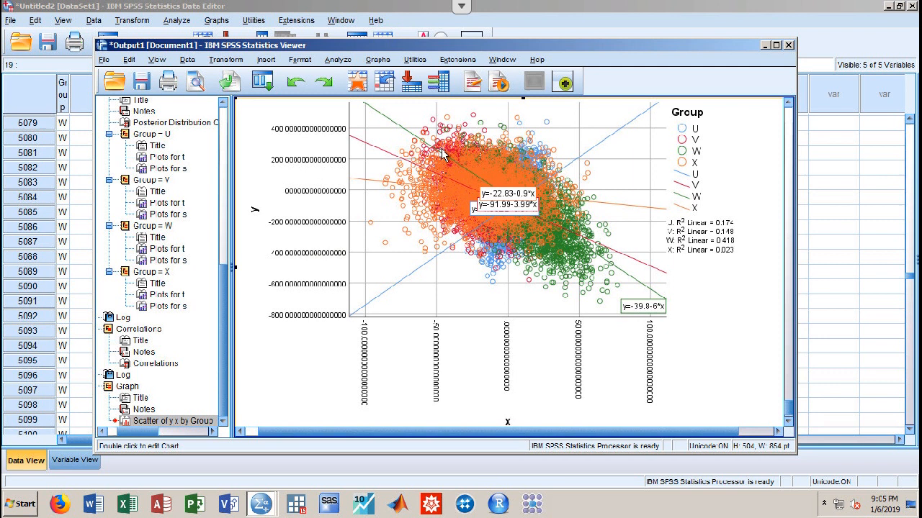
left_click(378, 60)
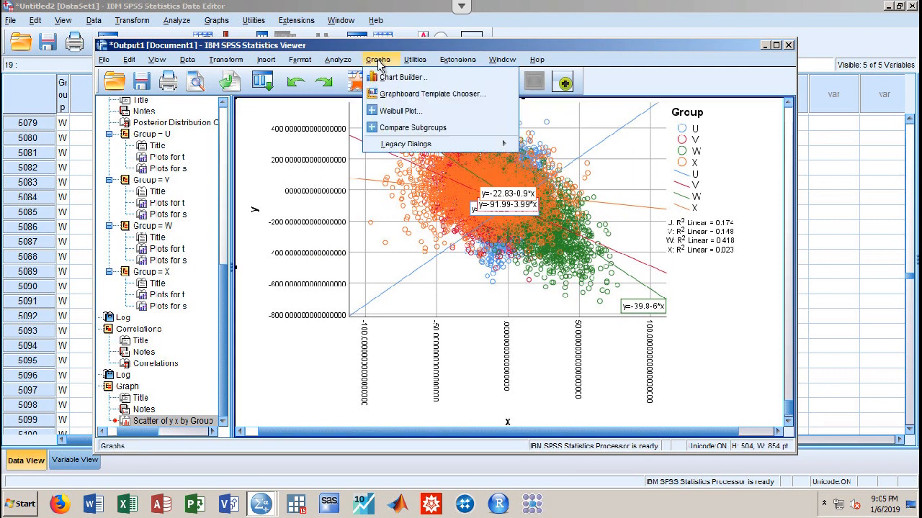
left_click(404, 76)
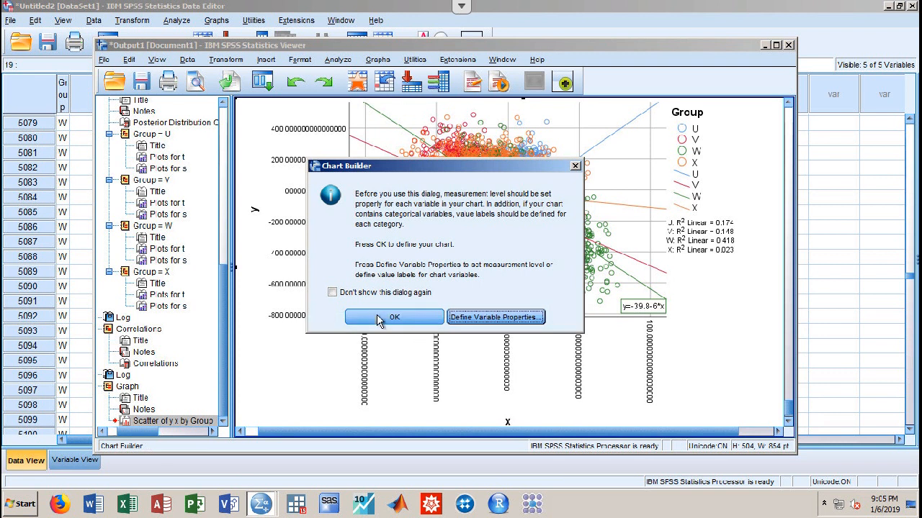
left_click(378, 320)
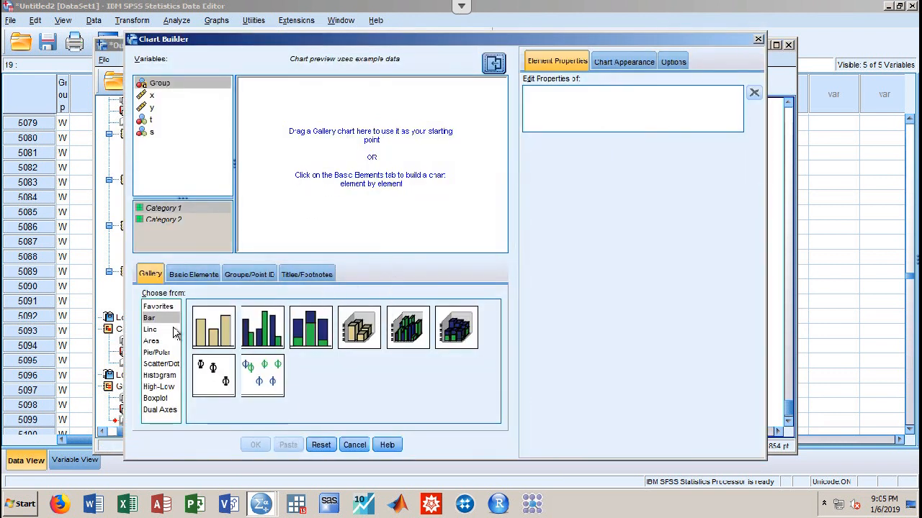
Set up a Grouped Scatter with Group as colour, x on the X axis and y on the Y axis
left_click(156, 365)
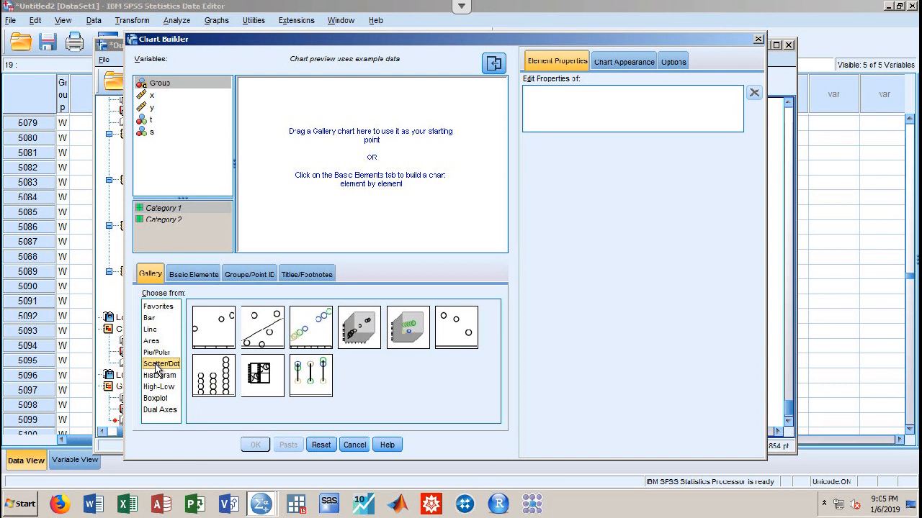
left_click(319, 338)
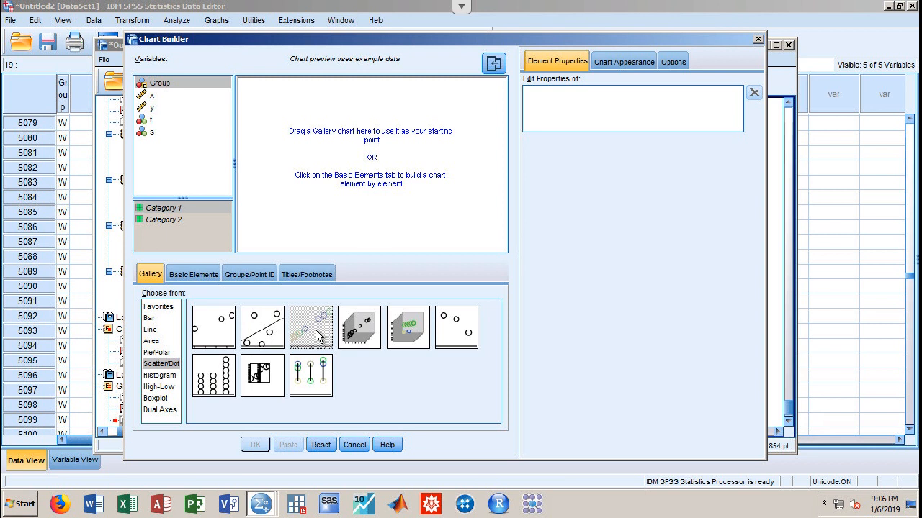
left_click_drag(319, 337, 350, 156)
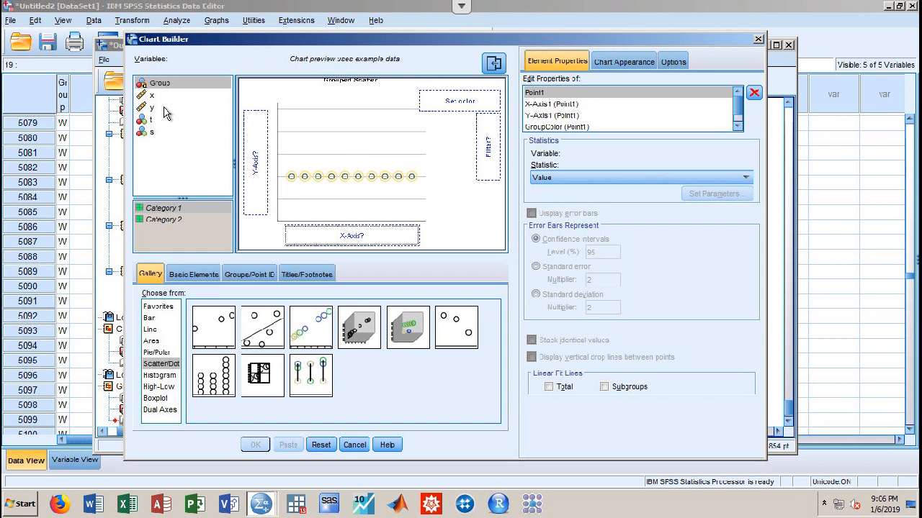
left_click_drag(160, 83, 455, 101)
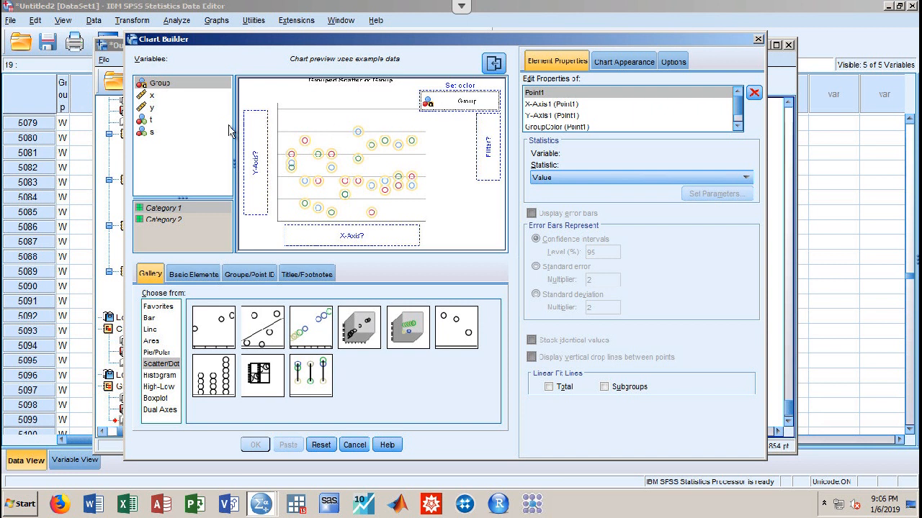
left_click_drag(160, 95, 359, 234)
left_click_drag(151, 108, 259, 155)
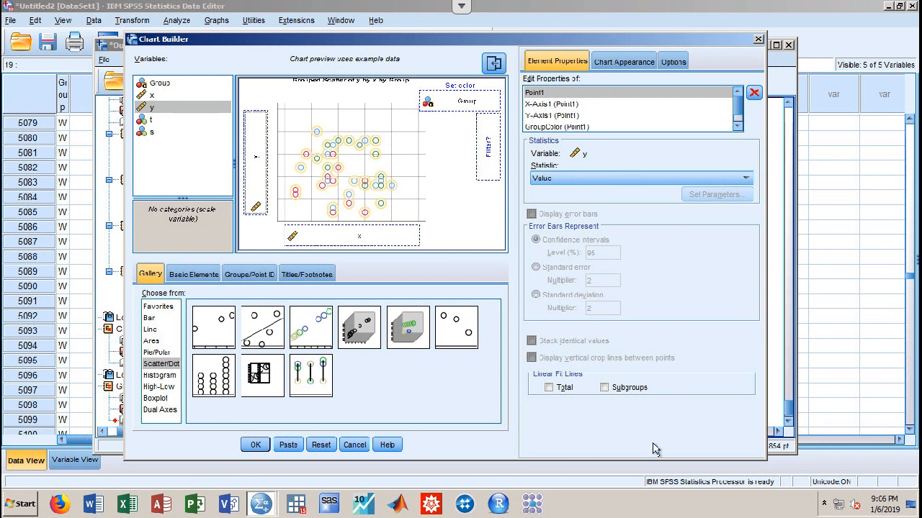
Add linear fit lines for the subgroups and create the grouped scatterplot
left_click(604, 388)
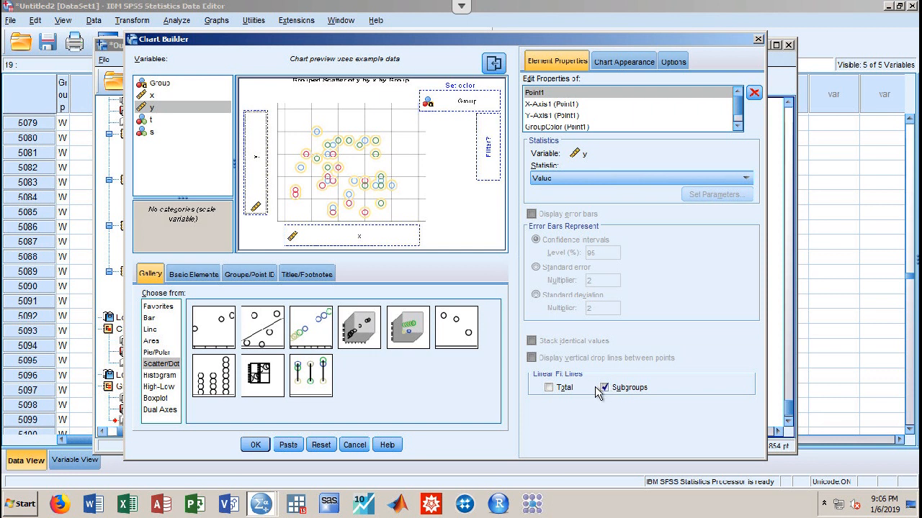
left_click(620, 61)
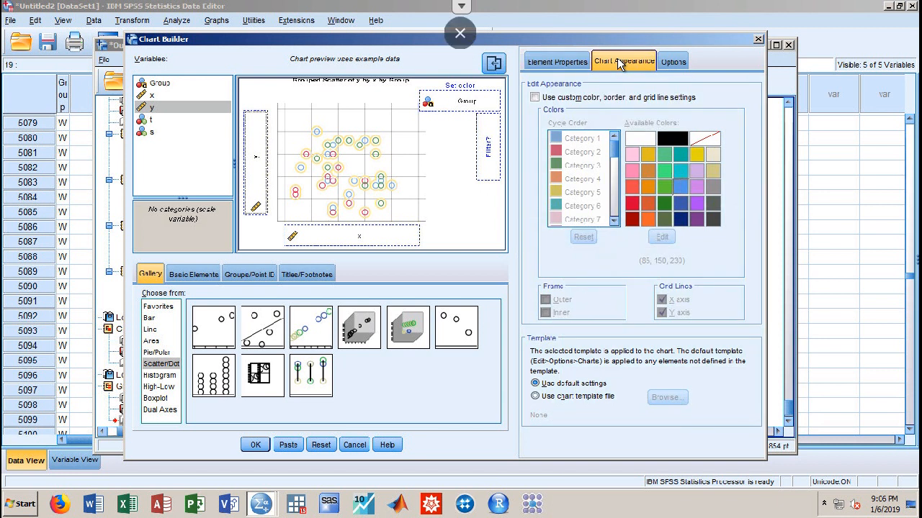
left_click(673, 63)
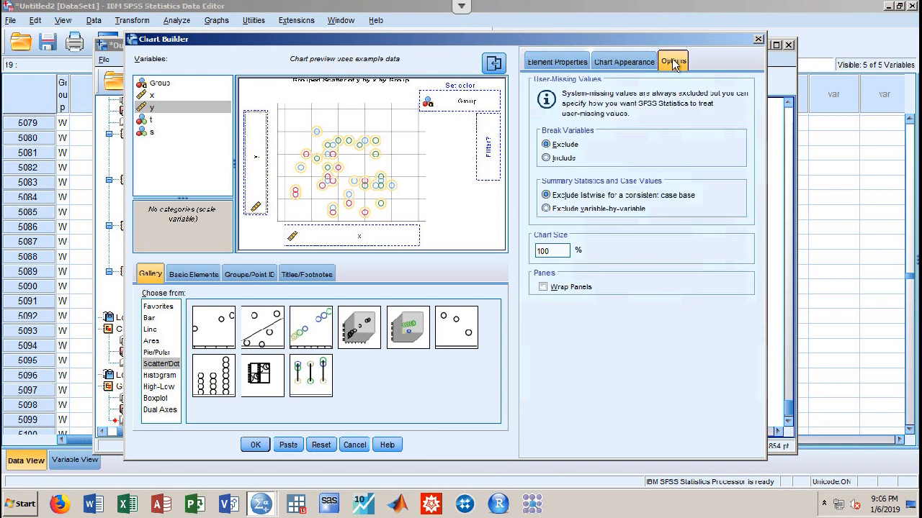
left_click(632, 64)
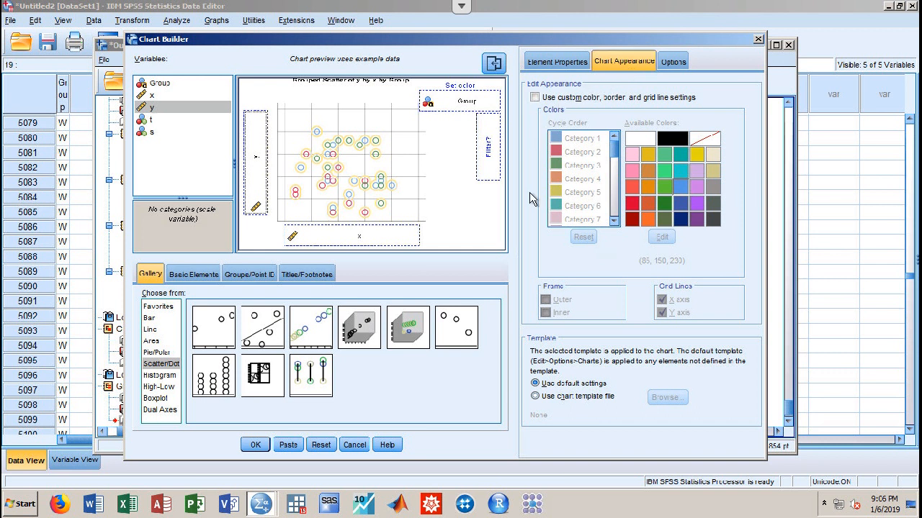
left_click(556, 63)
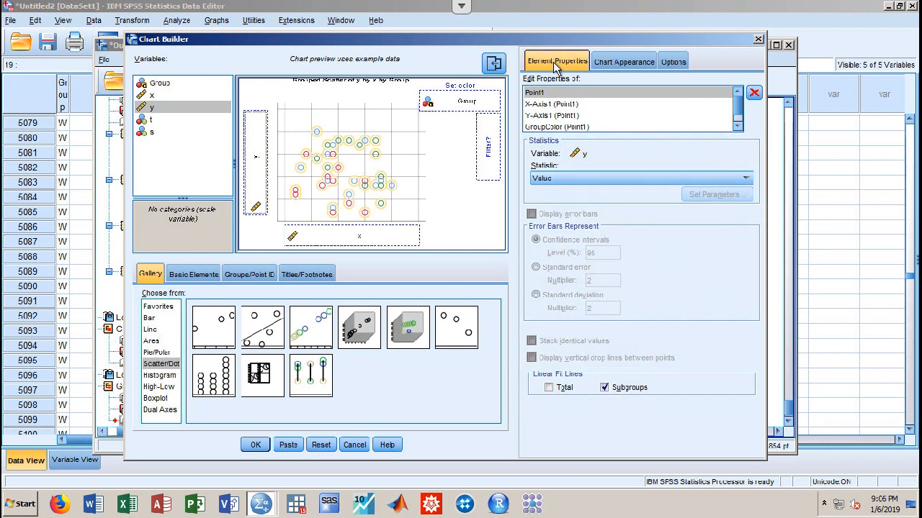
left_click(257, 446)
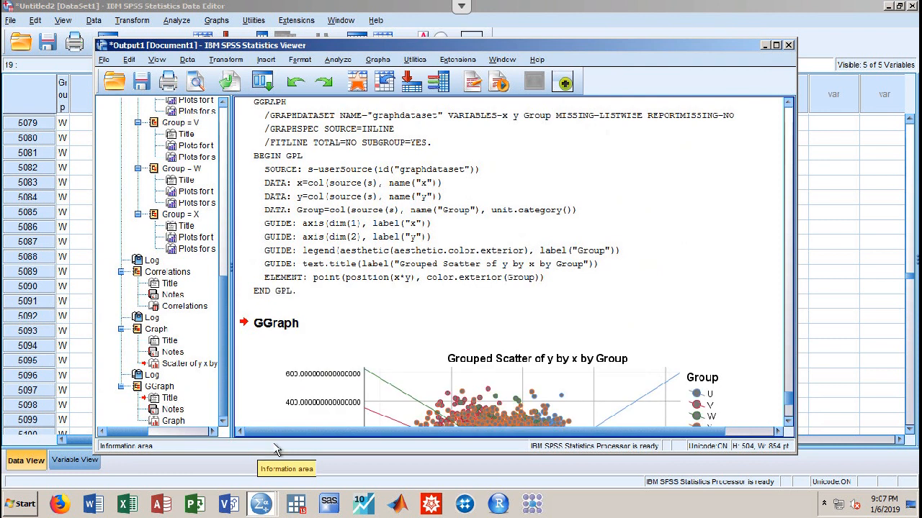
Scroll the output down to the Grouped Scatter of y by x by Group and select it
mouse_move(788, 394)
left_mouse_down()
mouse_move(788, 422)
mouse_move(787, 408)
left_mouse_up()
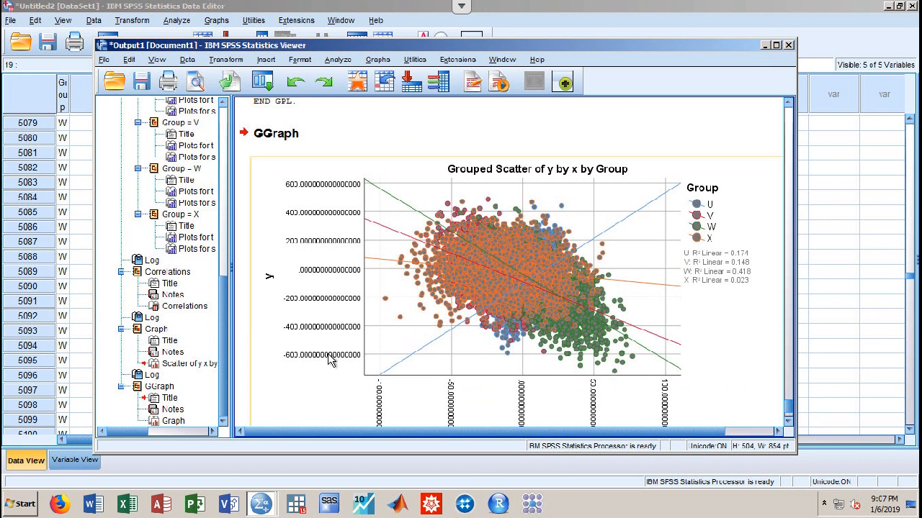
scroll(330, 360, "down", 2)
left_click(327, 302)
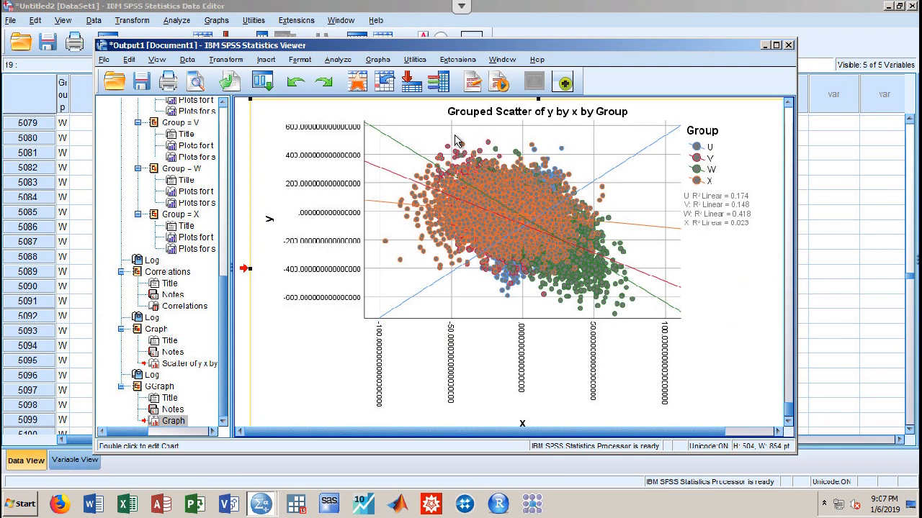
Set Split File to Compare groups based on Group
left_click(186, 61)
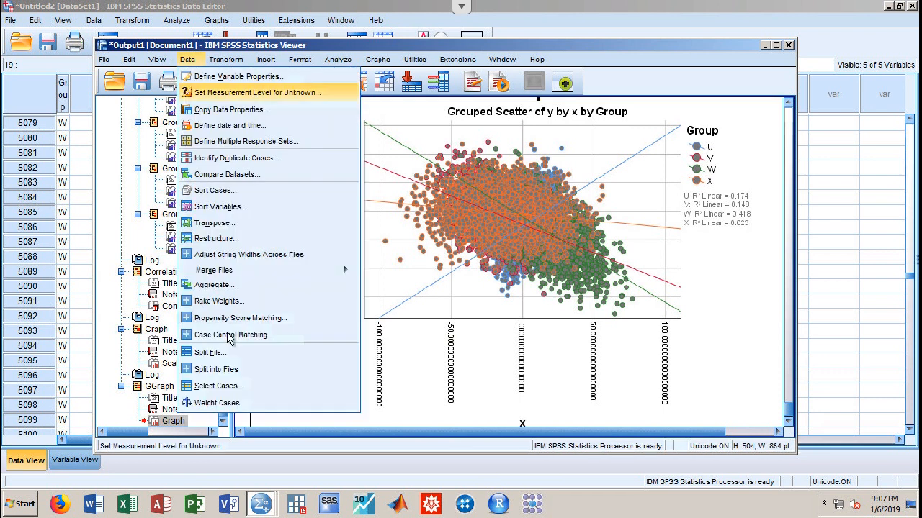
left_click(206, 352)
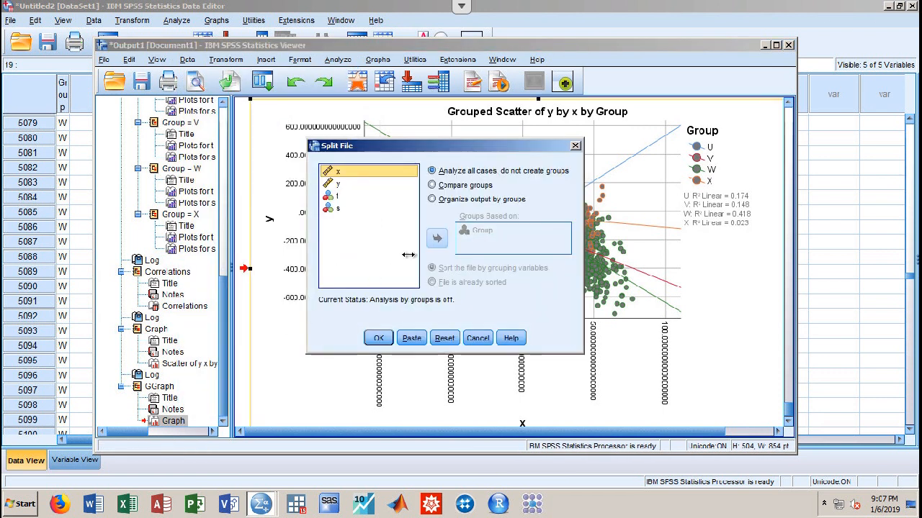
left_click(433, 185)
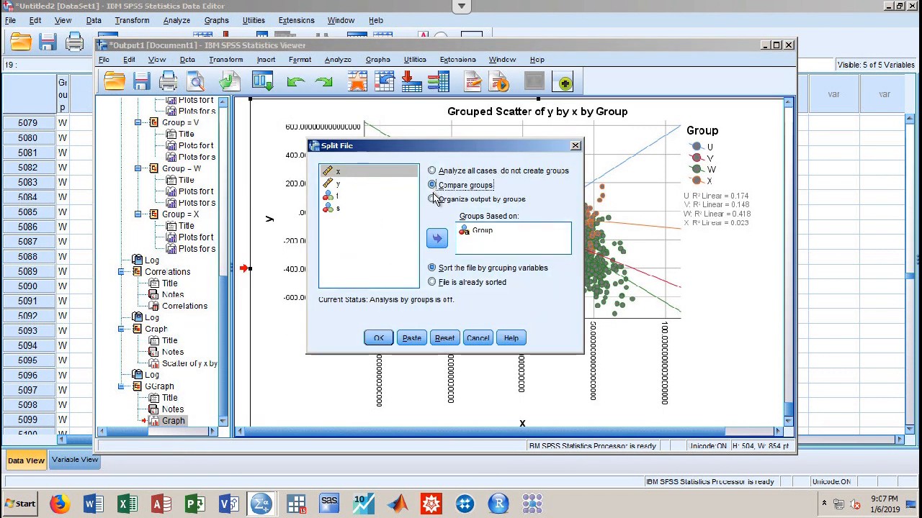
left_click(387, 340)
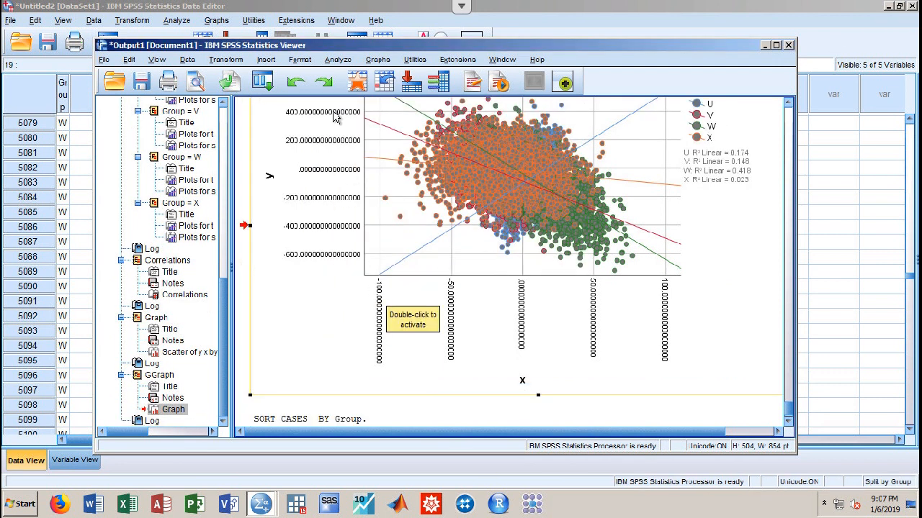
Run Q-Q Plots for y and select the resulting detrended Q-Q chart in the output
left_click(340, 63)
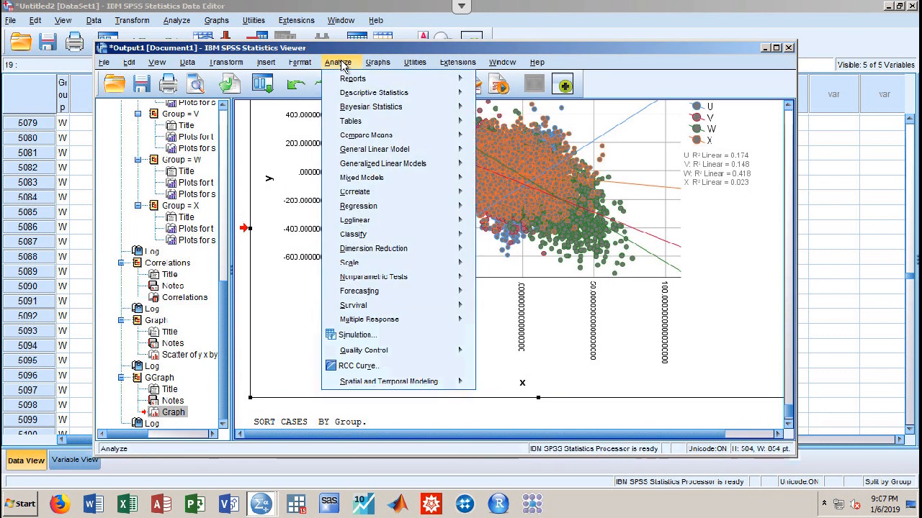
mouse_move(352, 94)
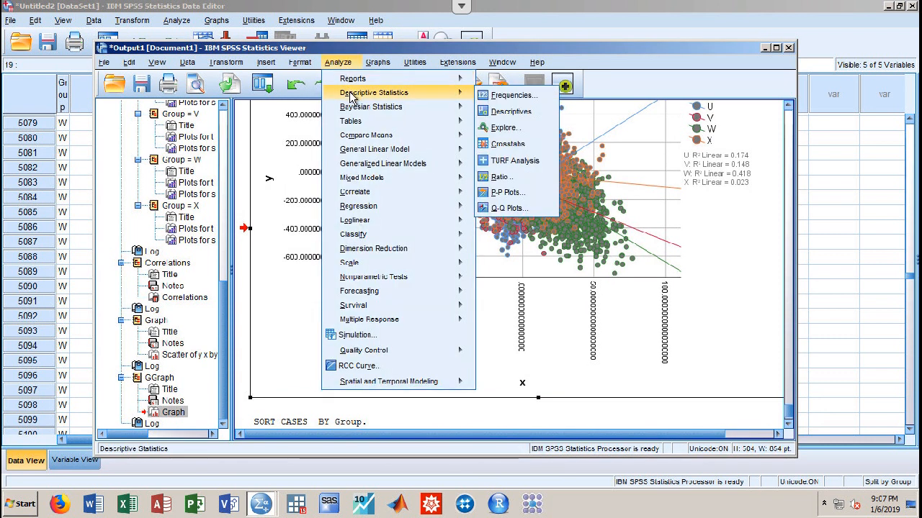
left_click(509, 209)
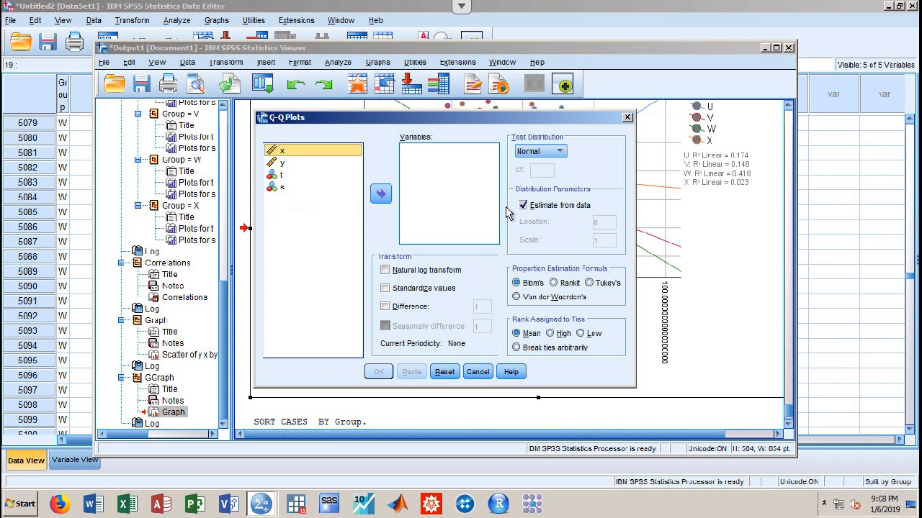
left_click(310, 164)
left_click_drag(321, 167, 442, 179)
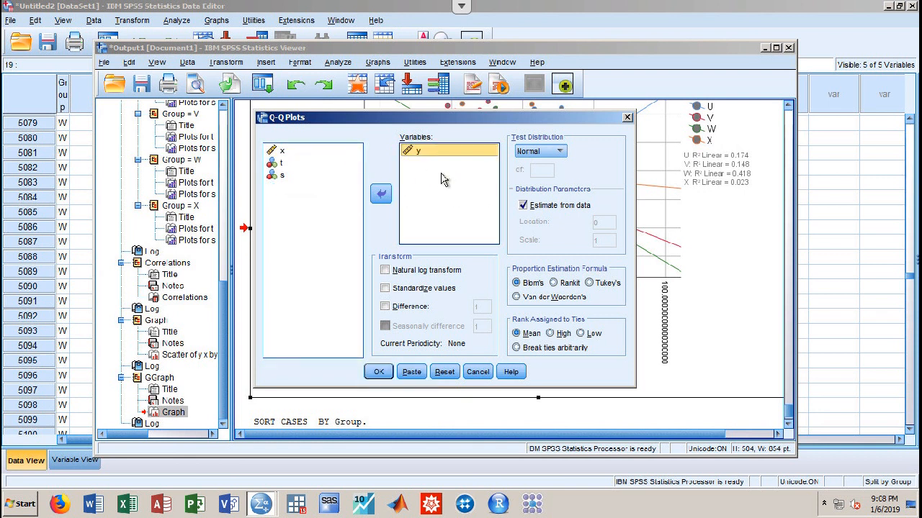
left_click(376, 371)
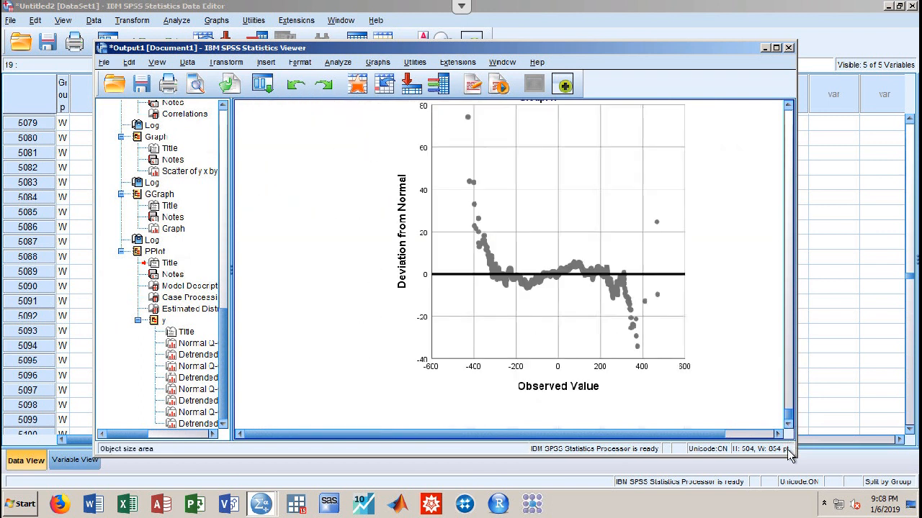
left_click_drag(787, 402, 779, 456)
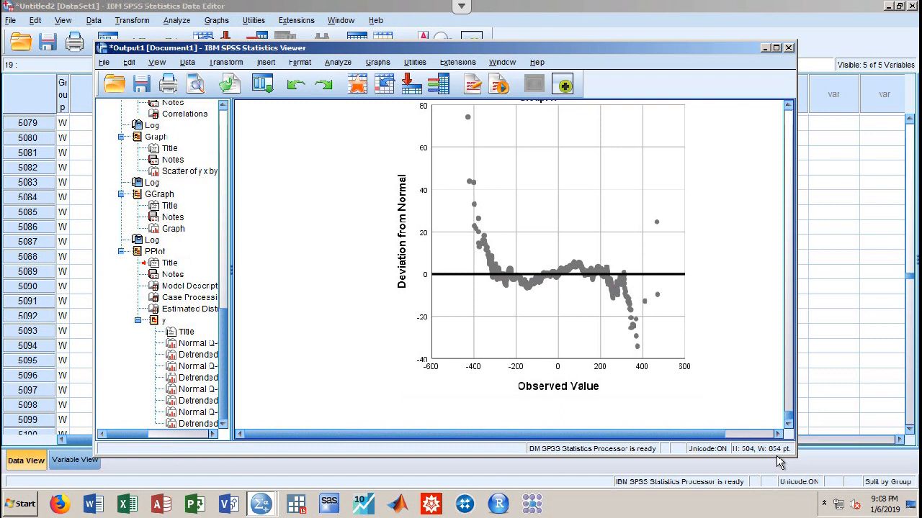
left_click(679, 356)
Set Split File back to 'Analyze all cases, do not create groups'
left_click(189, 62)
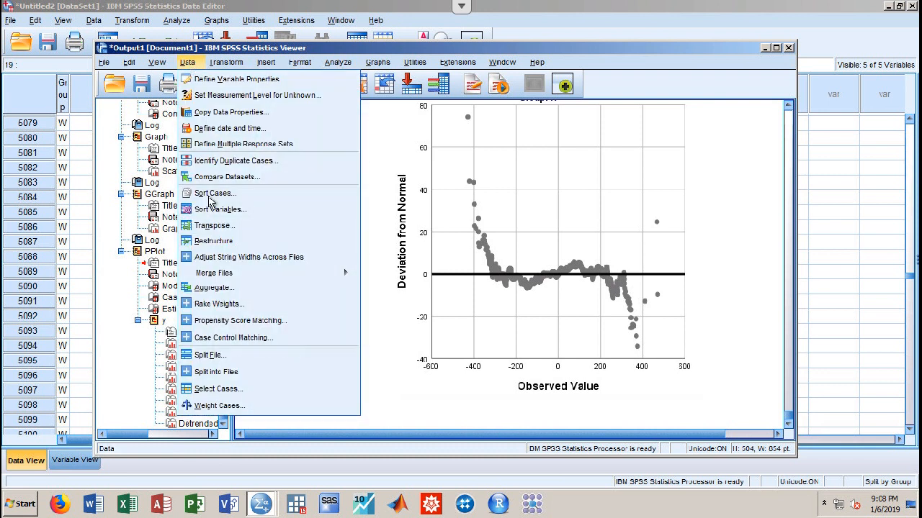
left_click(229, 355)
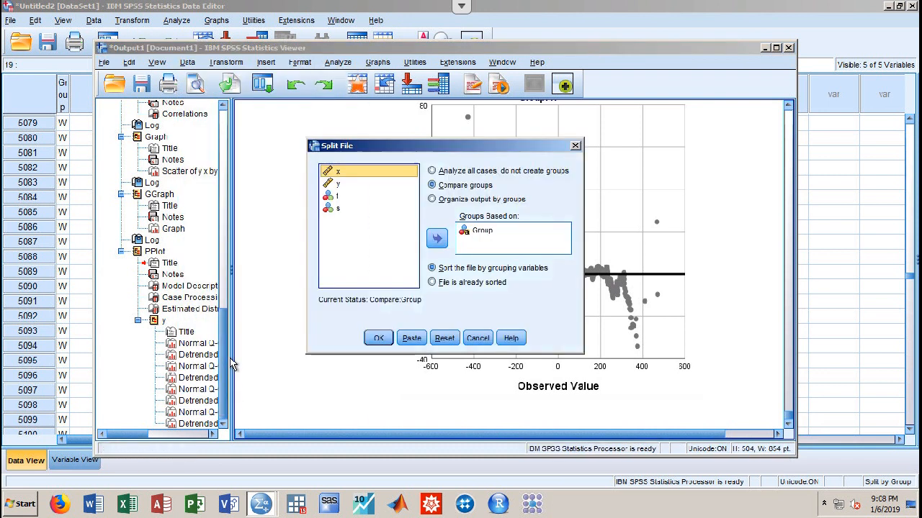
left_click(477, 173)
left_click(378, 338)
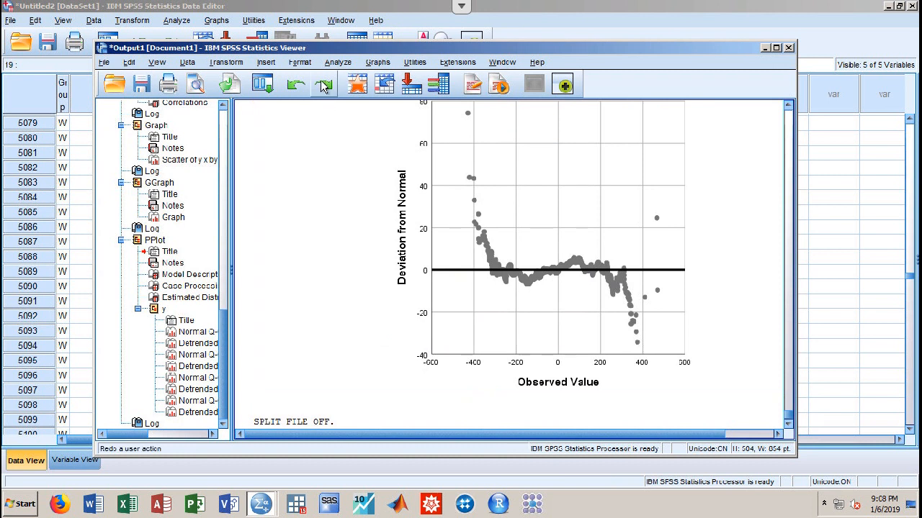
left_click(347, 64)
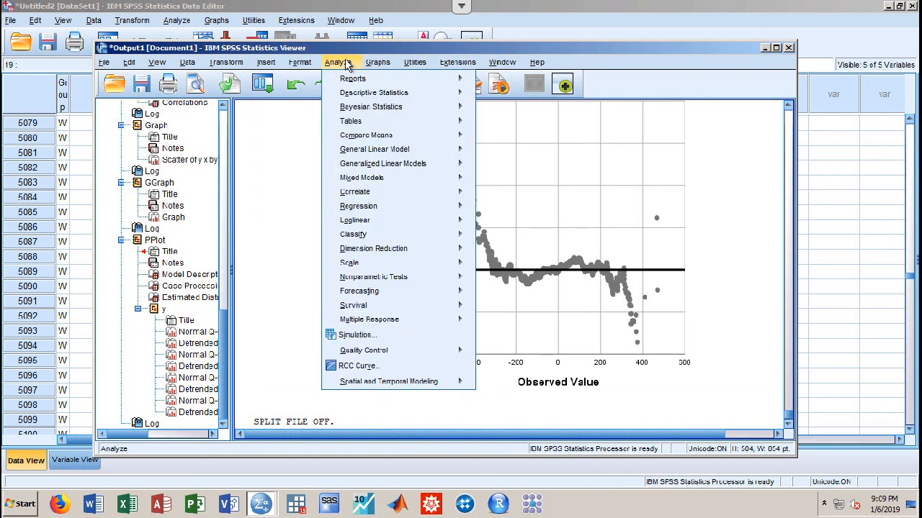
Run an independent-samples t test of x with Group as grouping variable, comparing groups U and W
mouse_move(361, 142)
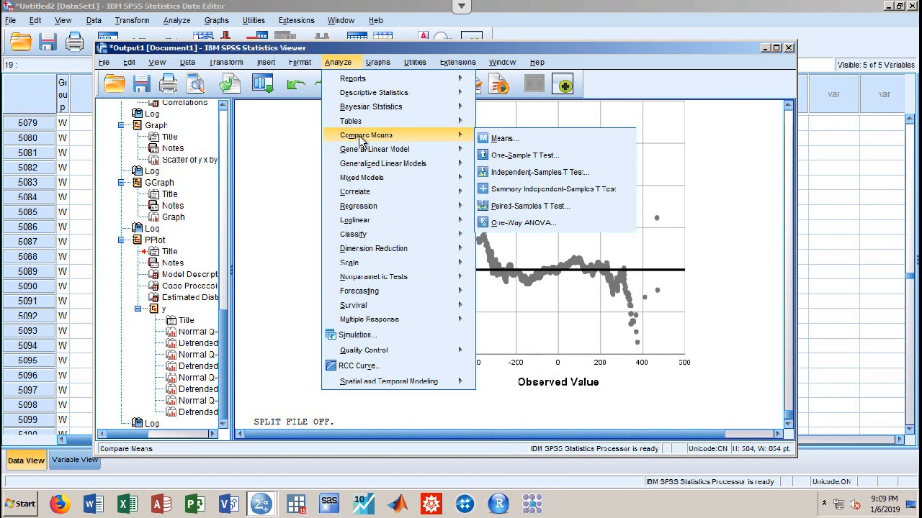
left_click(517, 176)
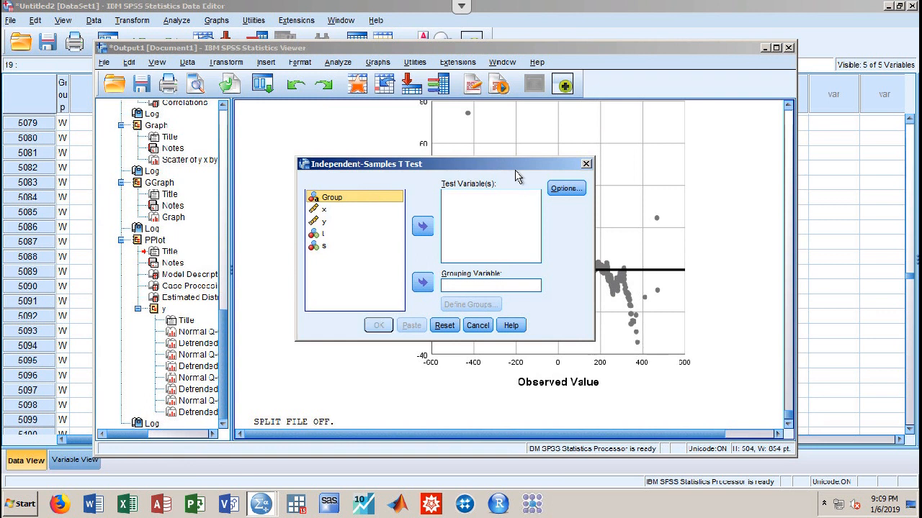
left_click(371, 211)
left_click(423, 228)
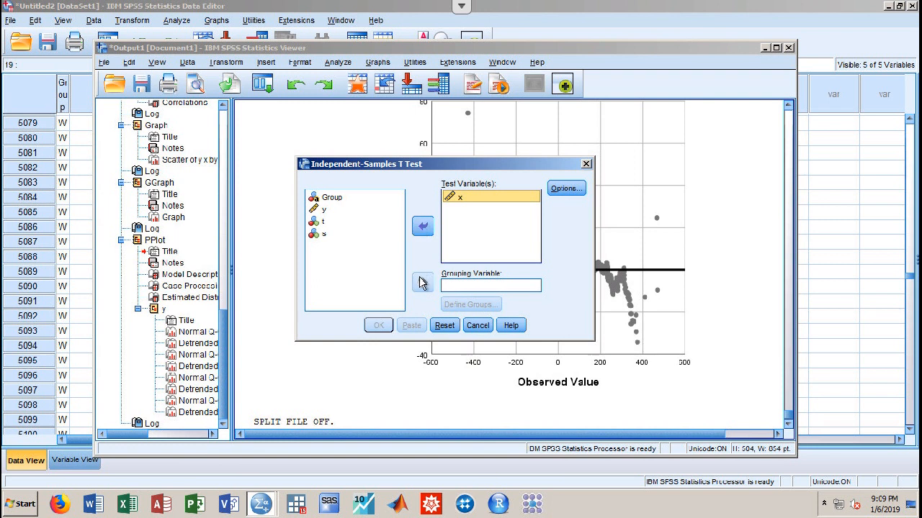
left_click(341, 200)
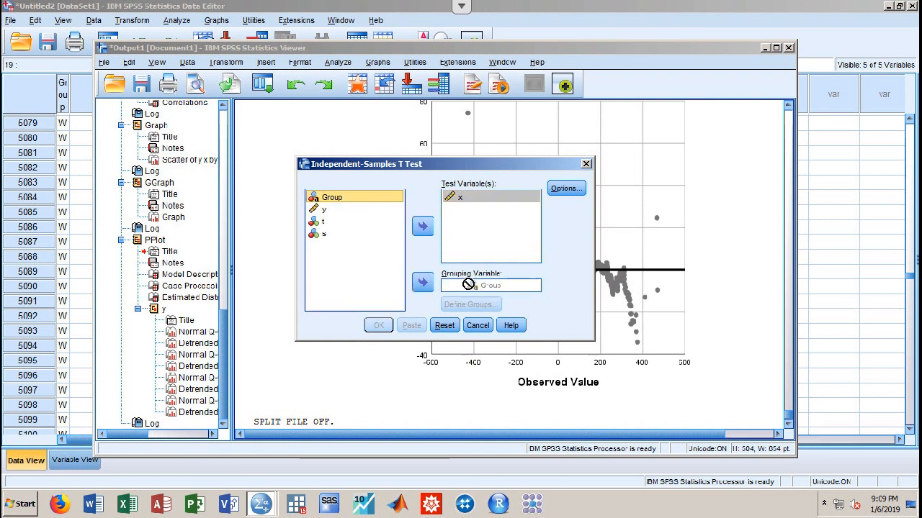
left_click(423, 282)
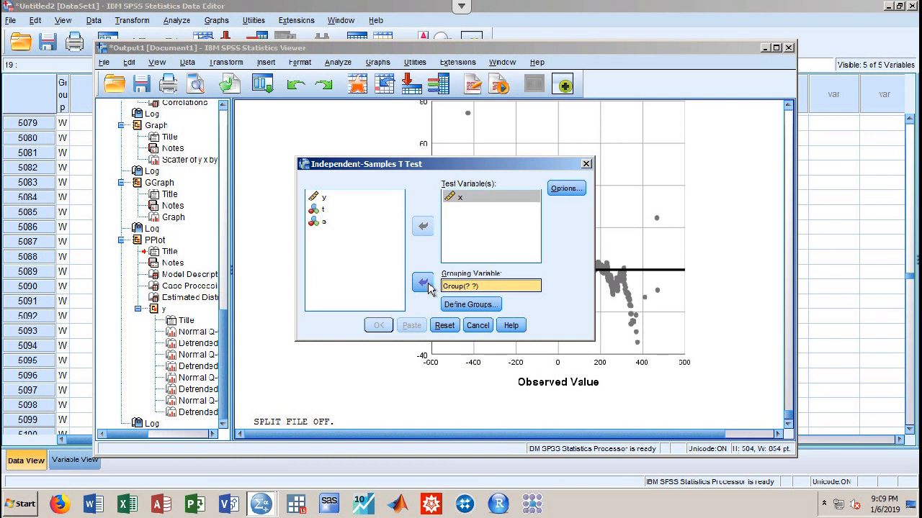
left_click(468, 305)
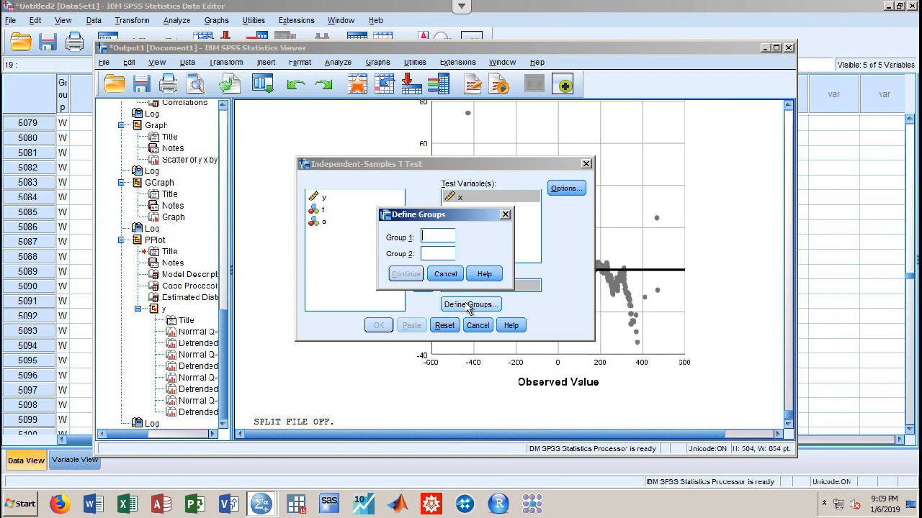
type("1")
type("W")
left_click(408, 274)
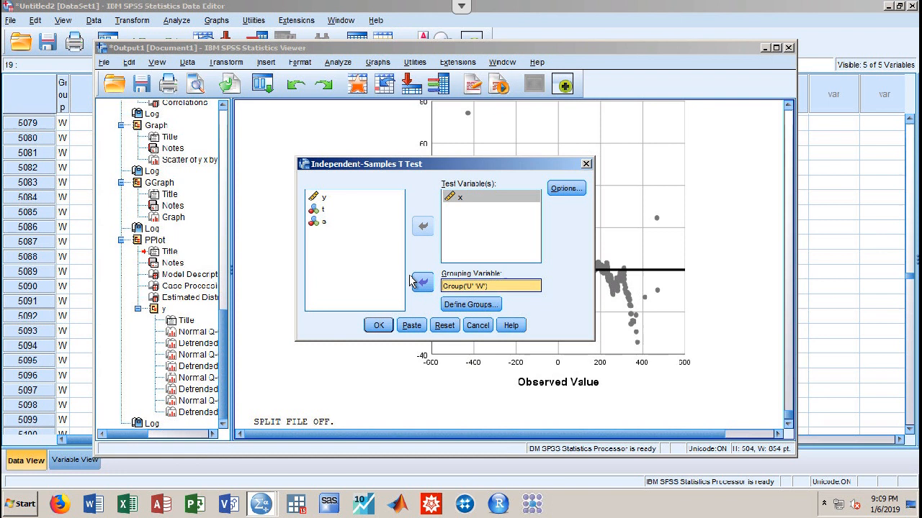
left_click(384, 330)
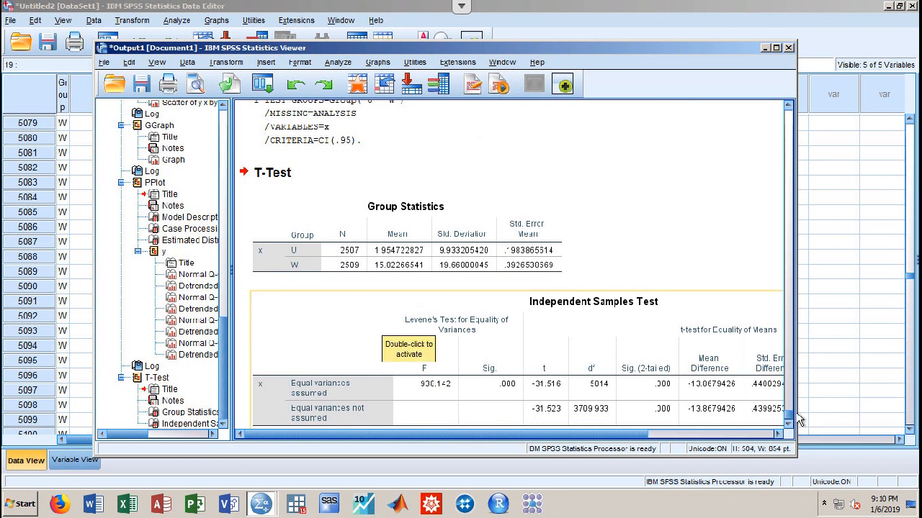
Review the Group Statistics and Independent Samples Test tables (t = -31.516, df 5014)
scroll(790, 423, "down", 1)
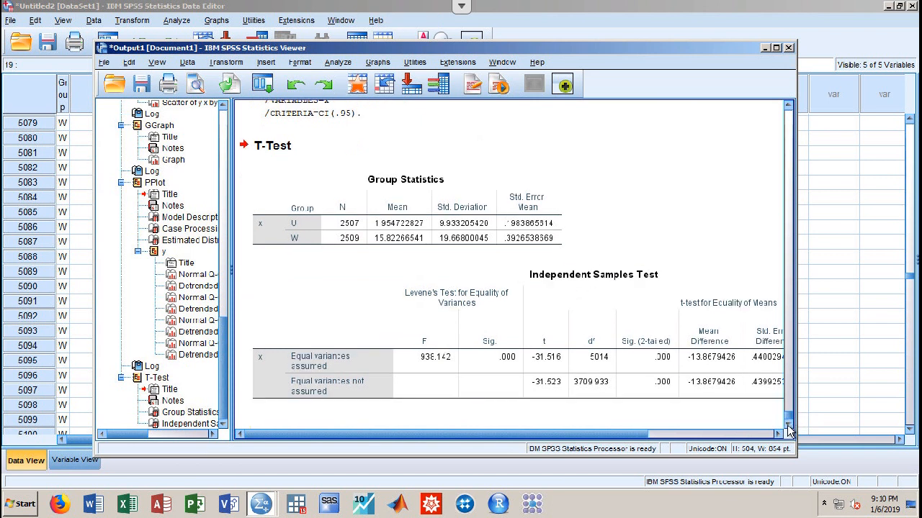
left_click(281, 248)
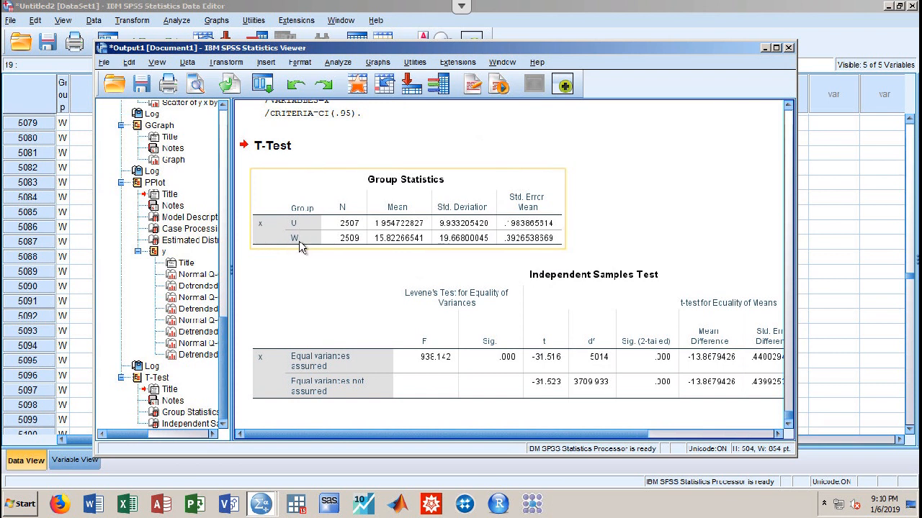
left_click(312, 277)
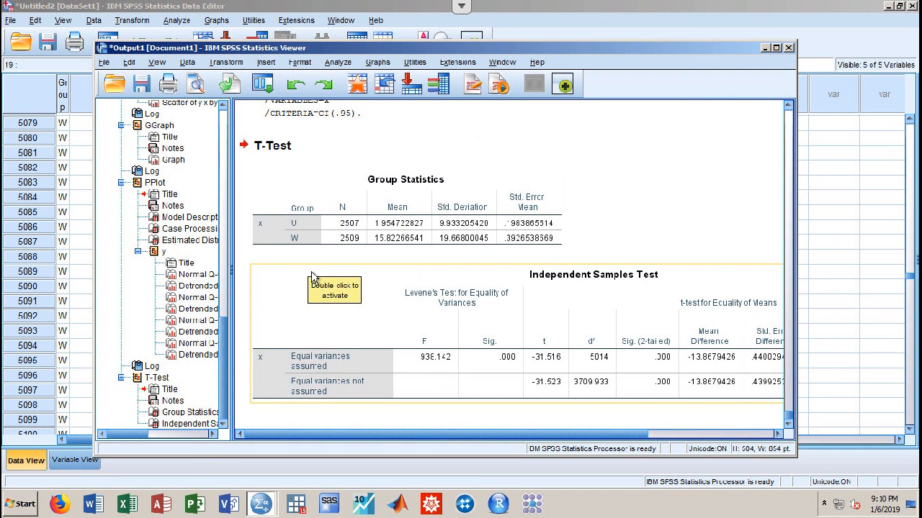
left_click_drag(320, 433, 242, 460)
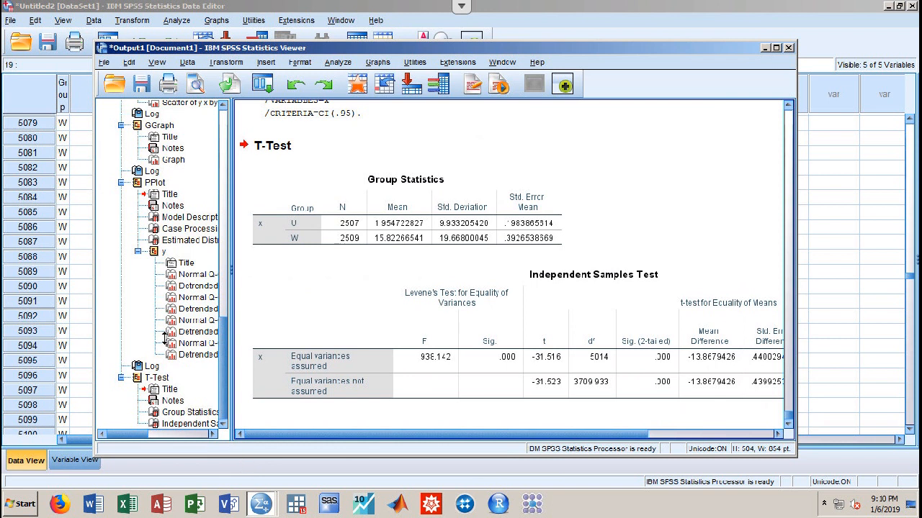
Run a Bayesian one-way ANOVA with y as the dependent variable and Group as the factor
left_click(333, 64)
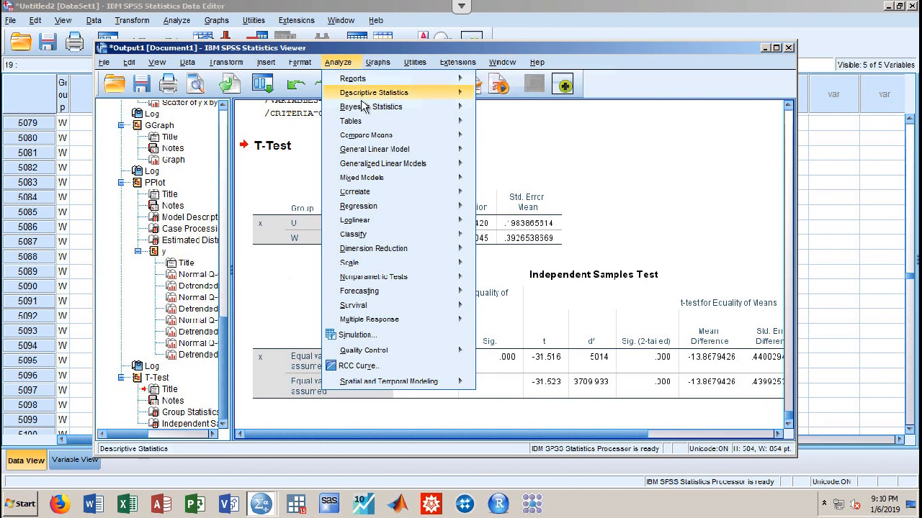
mouse_move(363, 111)
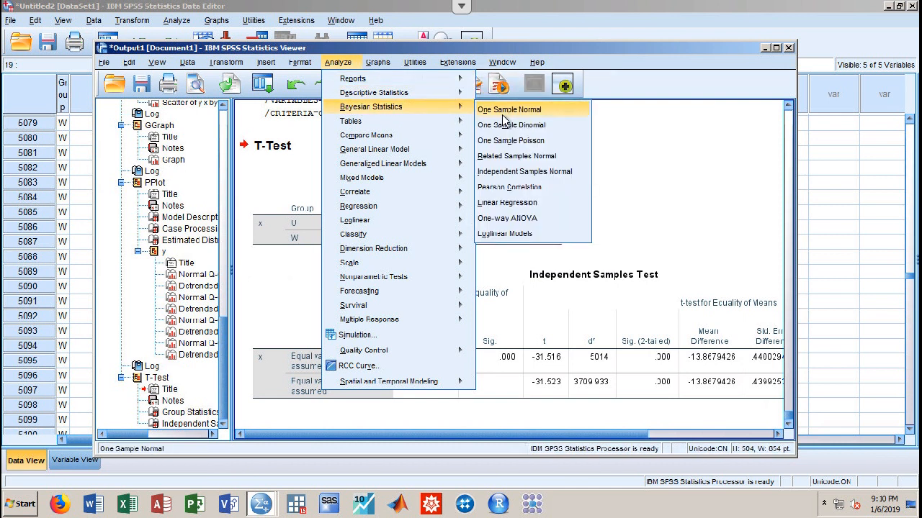
left_click(508, 218)
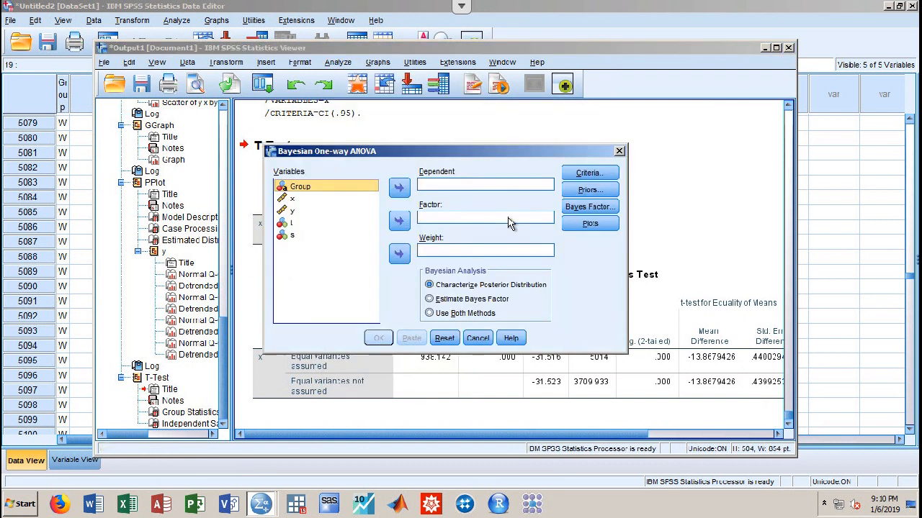
left_click(338, 210)
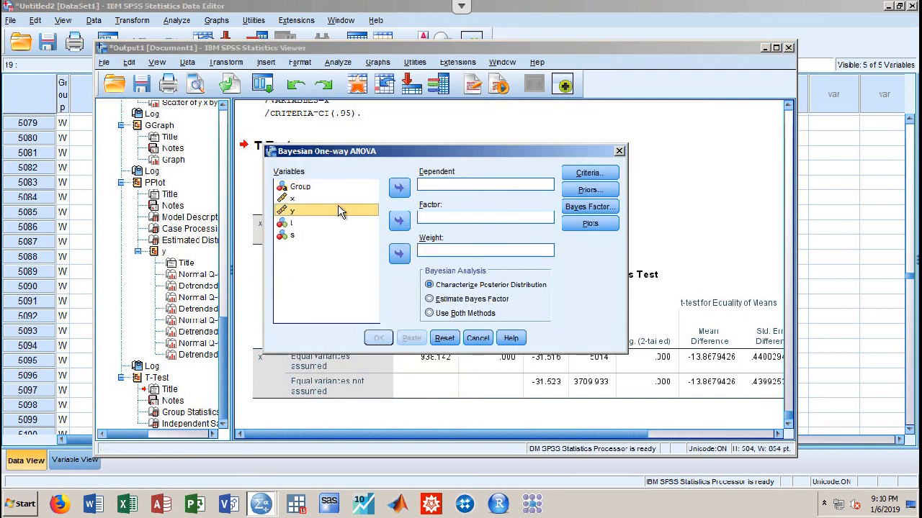
left_click(404, 188)
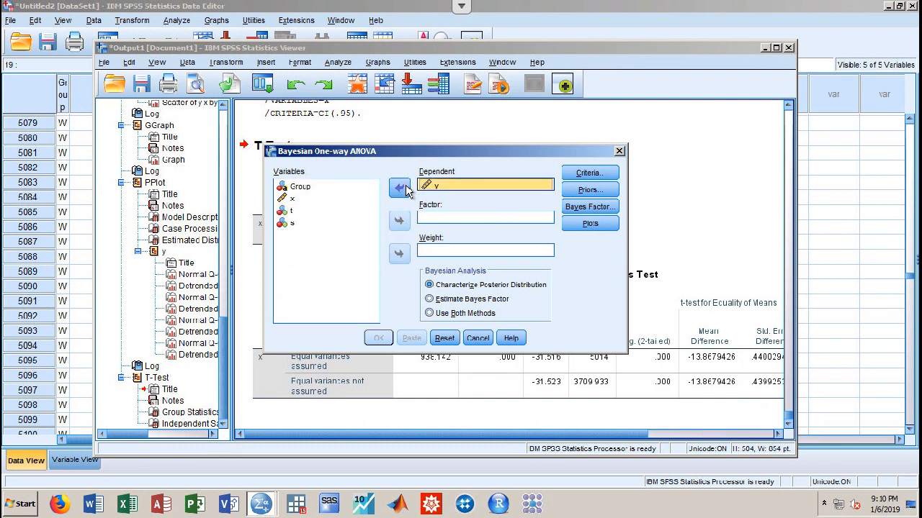
left_click(327, 187)
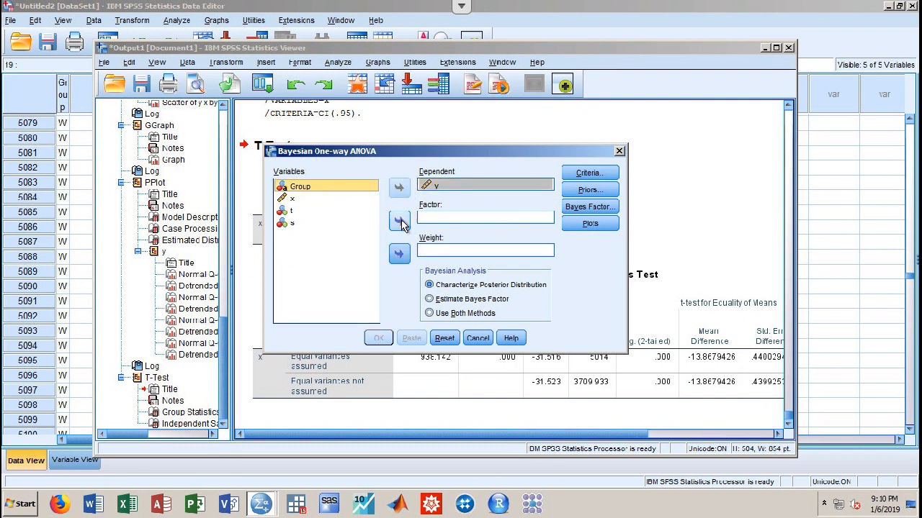
left_click(401, 221)
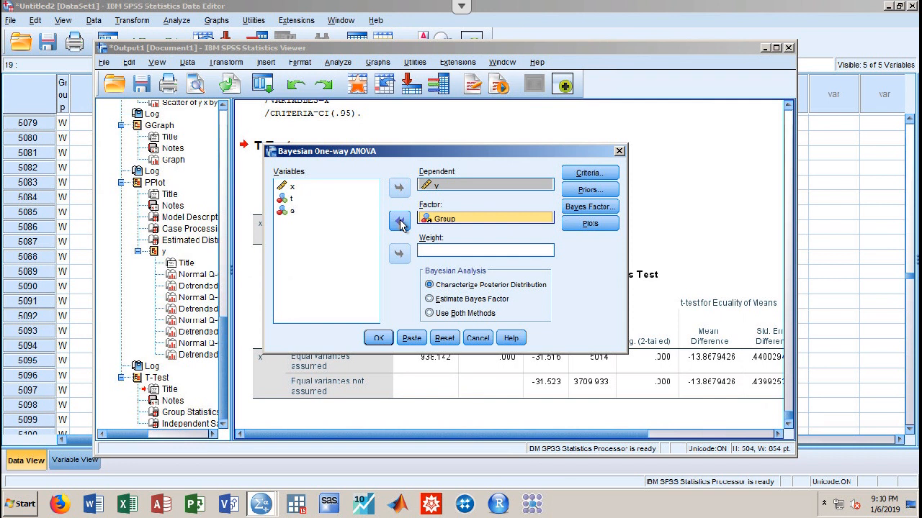
left_click(380, 337)
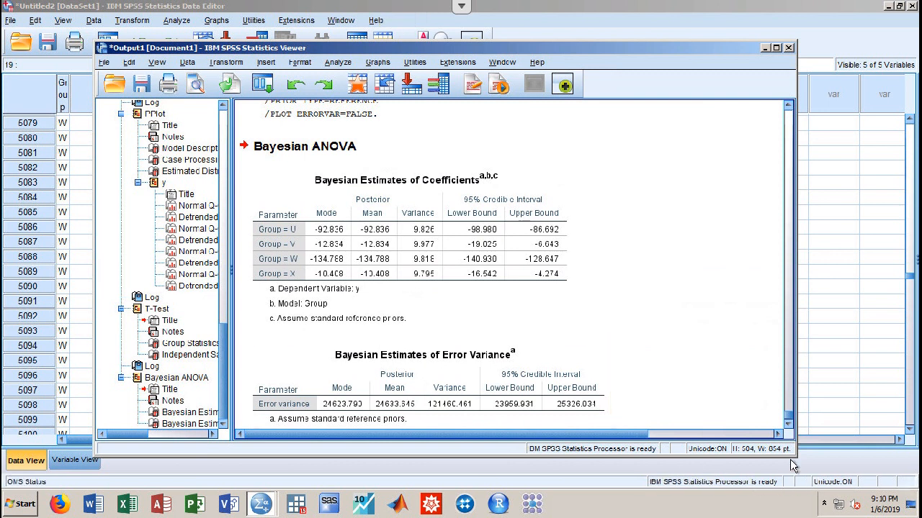
Scroll through the Bayesian ANOVA output in the Viewer
scroll(738, 362, "down", 1)
scroll(738, 362, "up", 3)
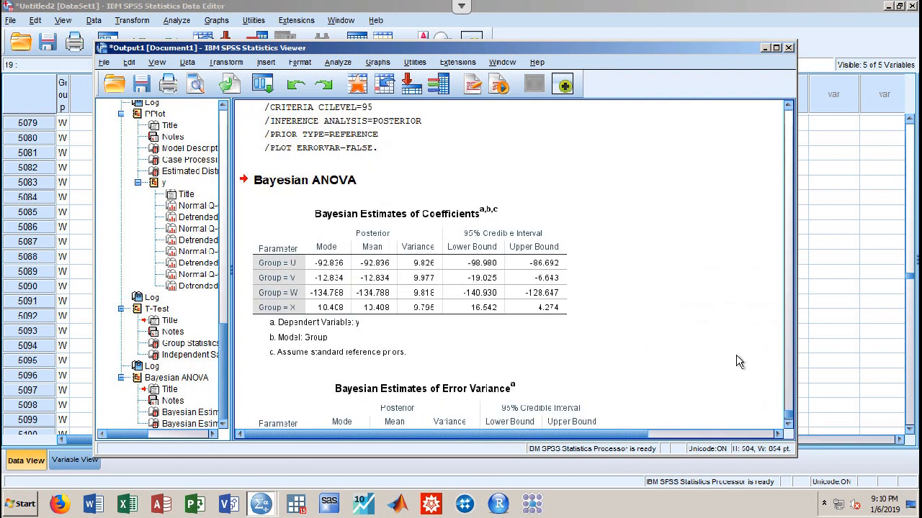
scroll(738, 362, "down", 2)
scroll(738, 362, "up", 2)
scroll(738, 362, "down", 2)
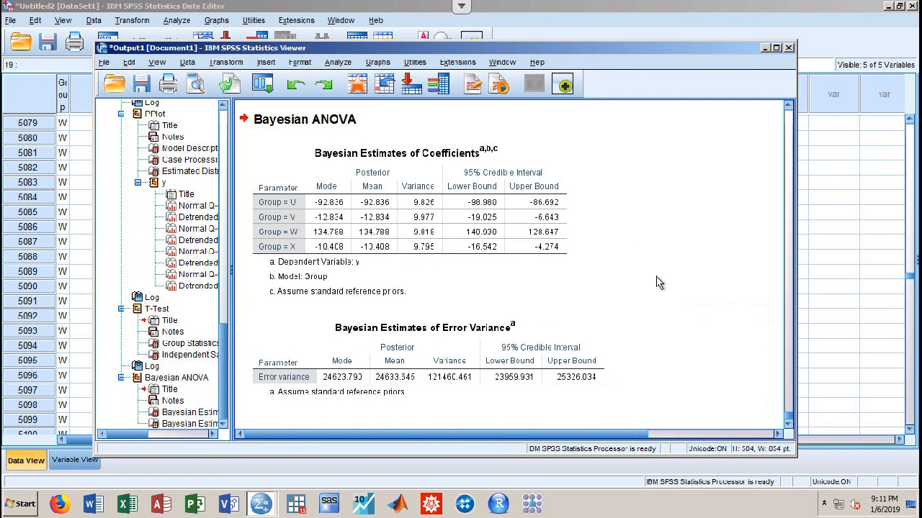
left_click(786, 404)
scroll(788, 413, "up", 1)
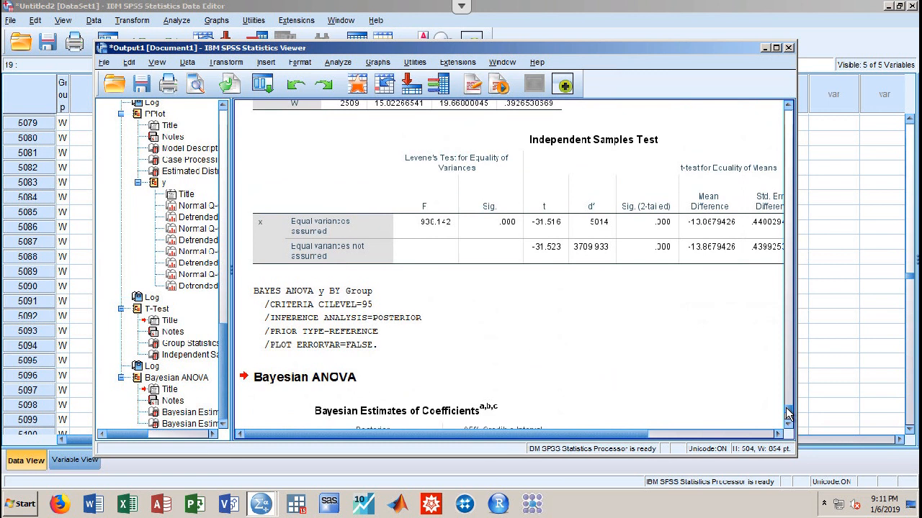
left_click(787, 413)
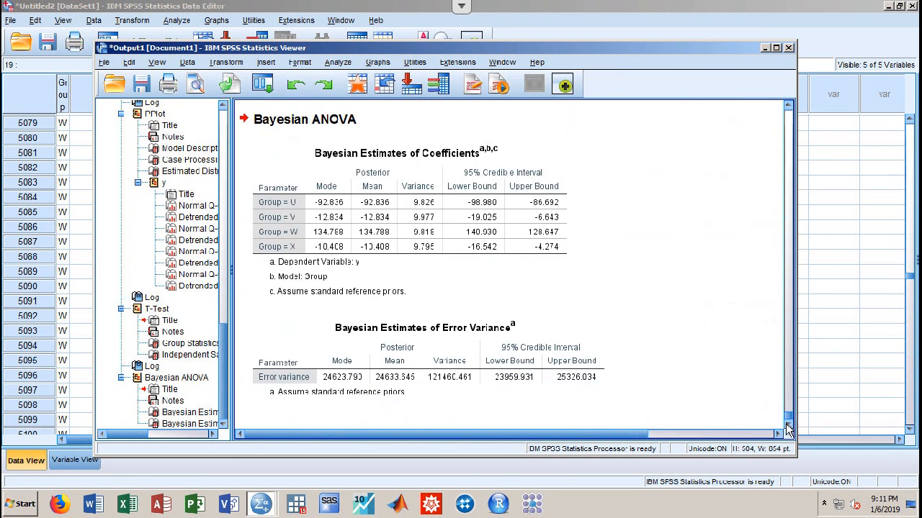
left_click(659, 435)
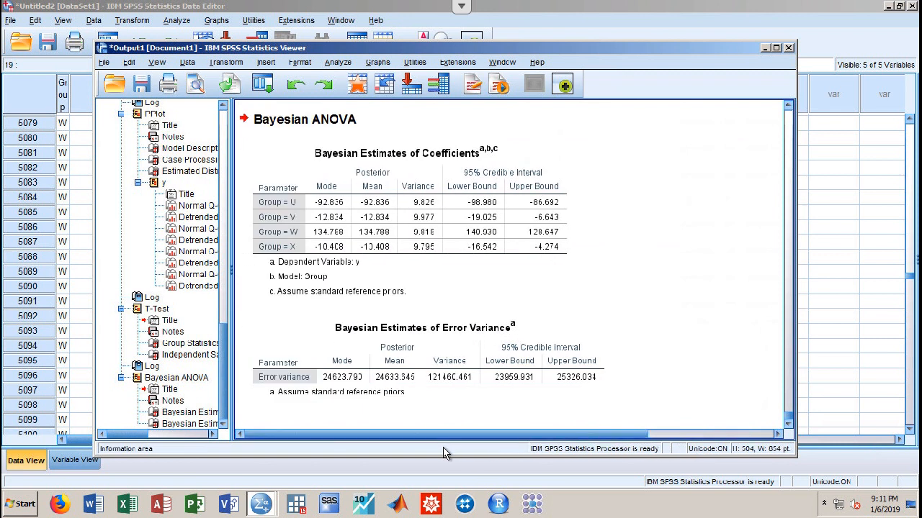
Select the Bayesian Estimates of Coefficients table, then bring up the Analyze menu
left_click(519, 159)
left_click(643, 281)
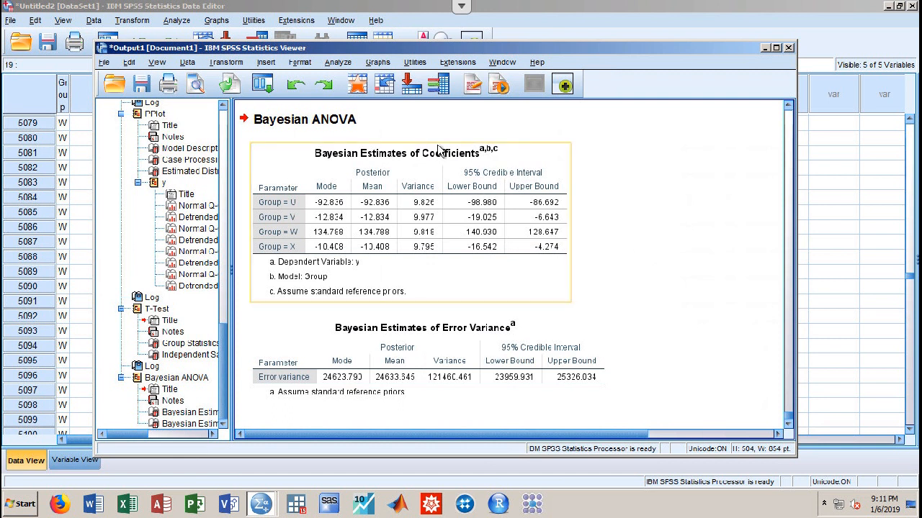
left_click(340, 64)
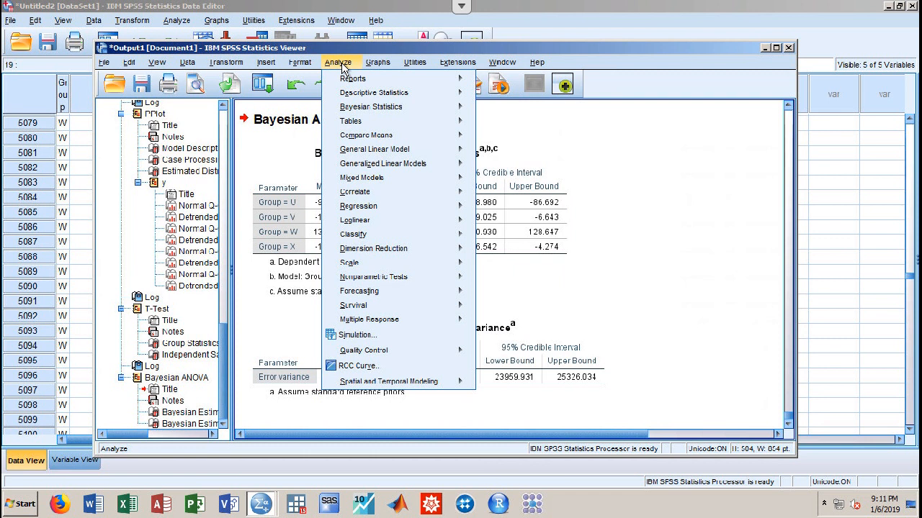
In General Linear Model > Univariate, assign y as dependent variable and Group as fixed factor
mouse_move(374, 152)
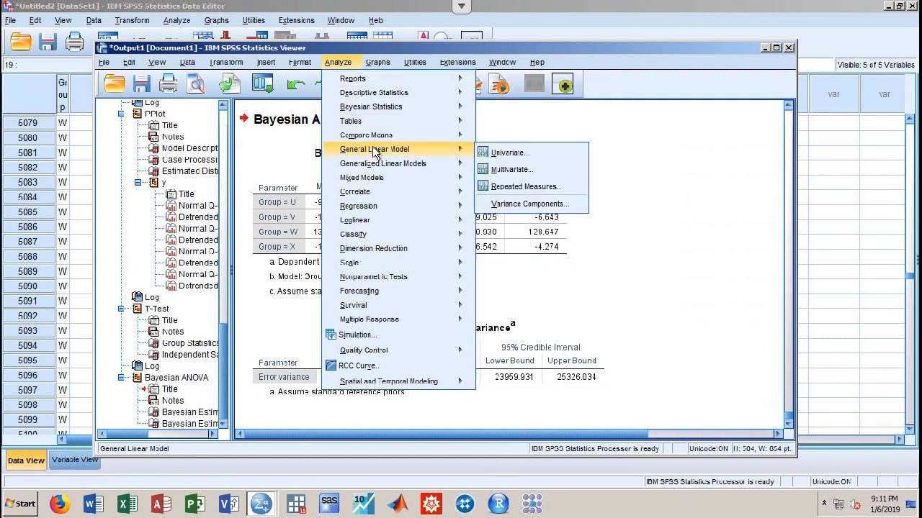
left_click(507, 154)
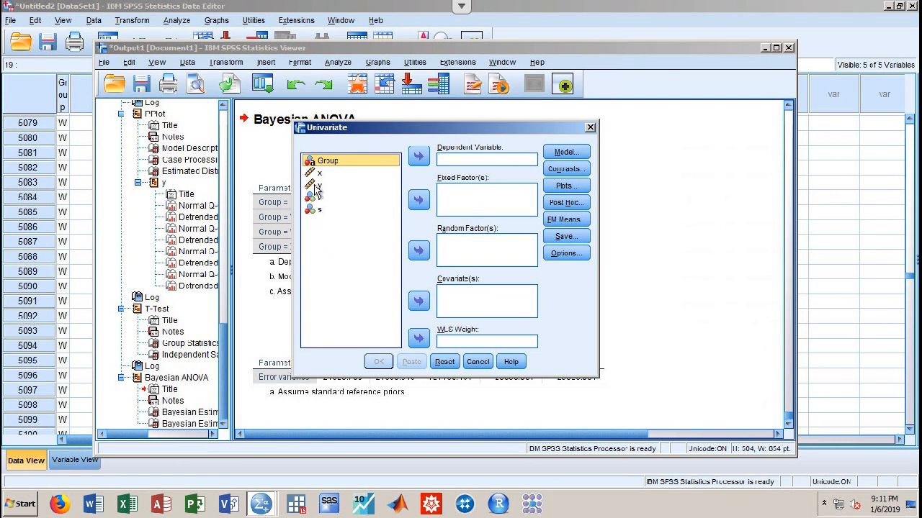
left_click(342, 186)
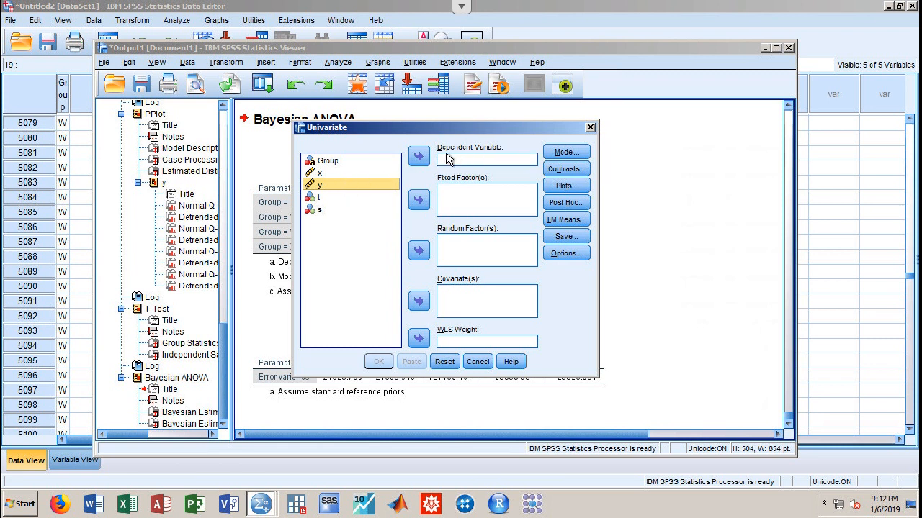
left_click(419, 156)
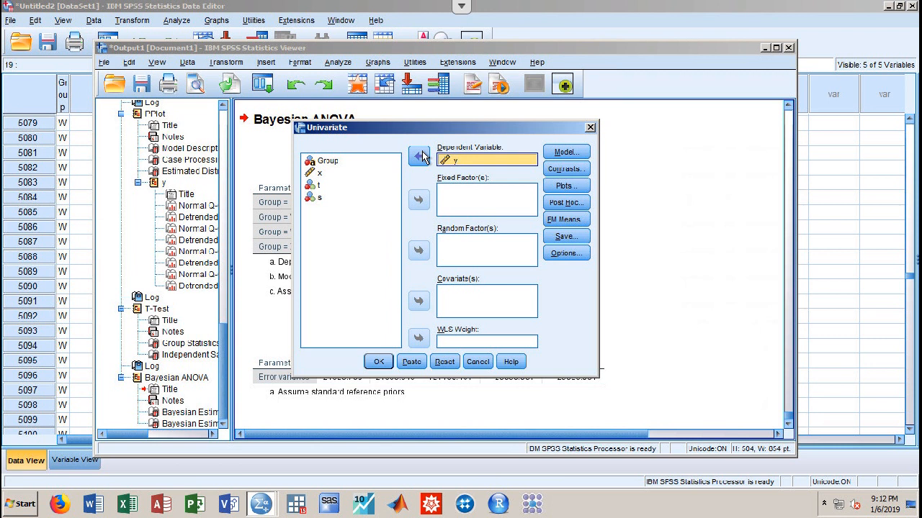
left_click(347, 161)
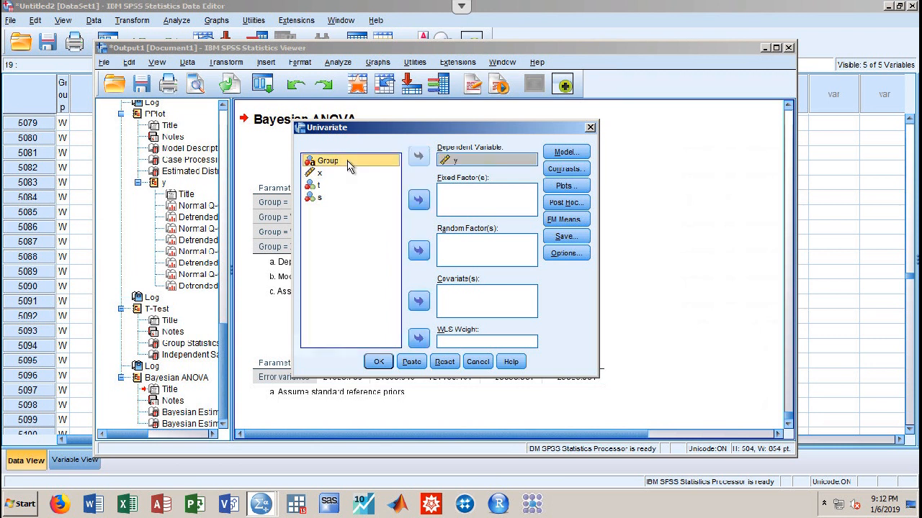
left_click(418, 200)
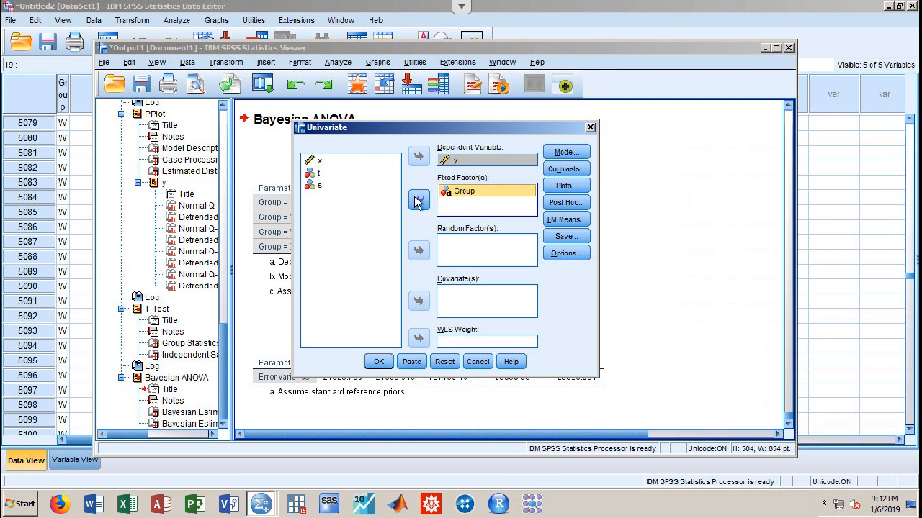
left_click(565, 202)
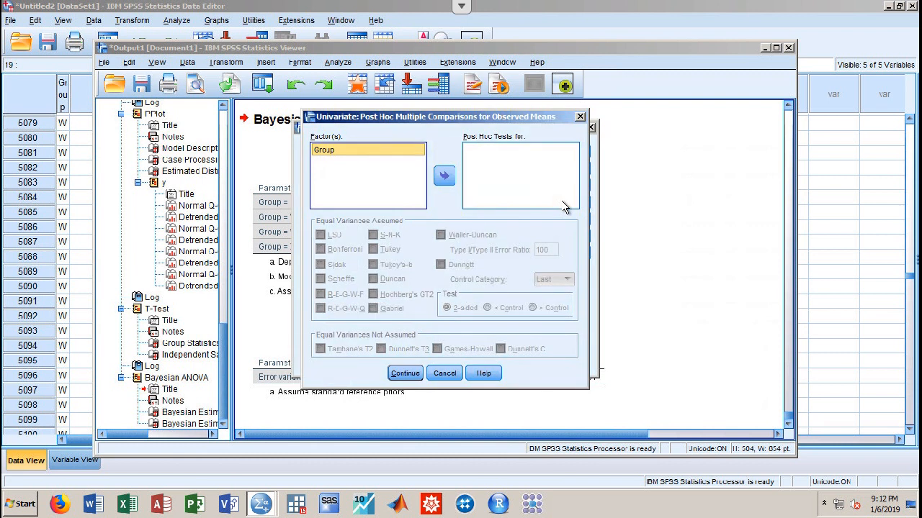
Request Tukey and Bonferroni post hoc tests for Group
left_click(445, 178)
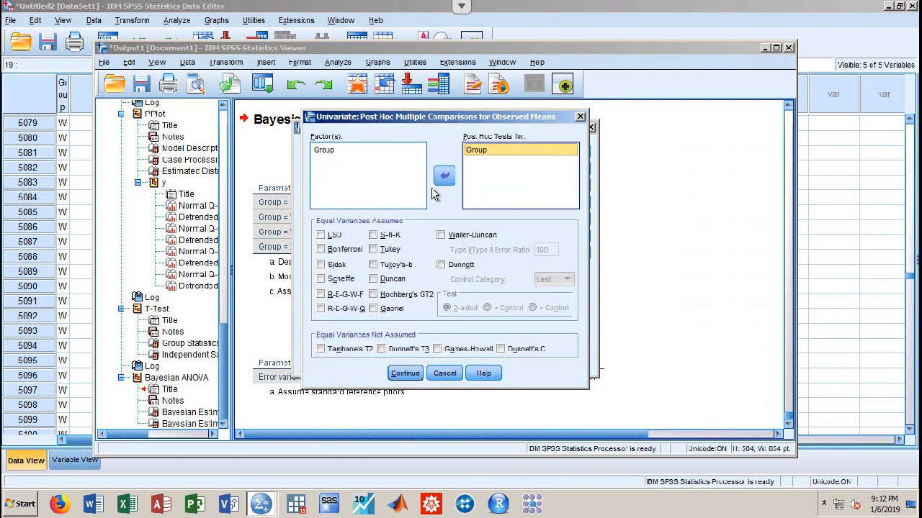
left_click(373, 250)
left_click(320, 249)
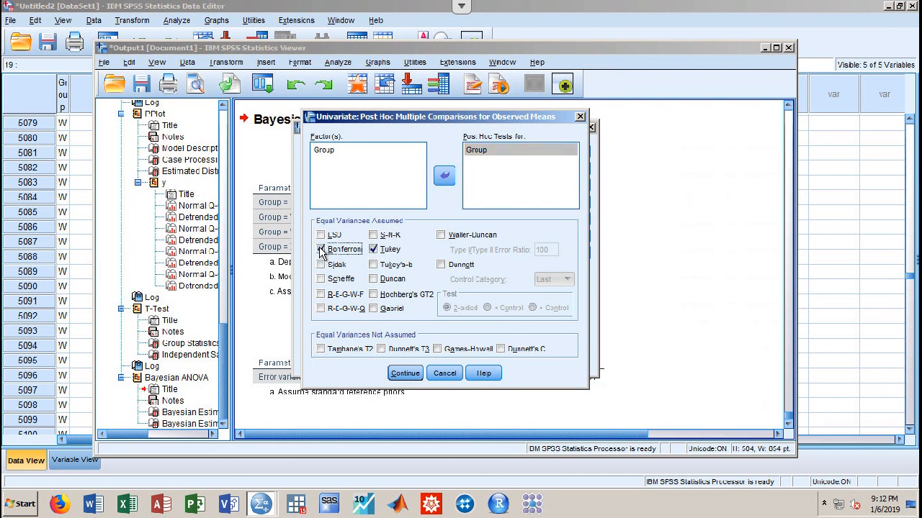
left_click(406, 374)
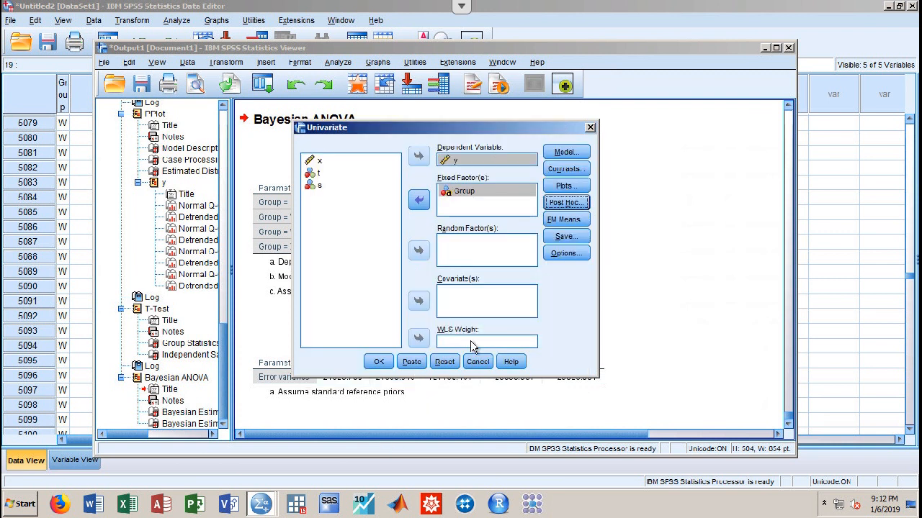
Turn on homogeneity tests and effect size estimates, then run the univariate ANOVA
left_click(569, 255)
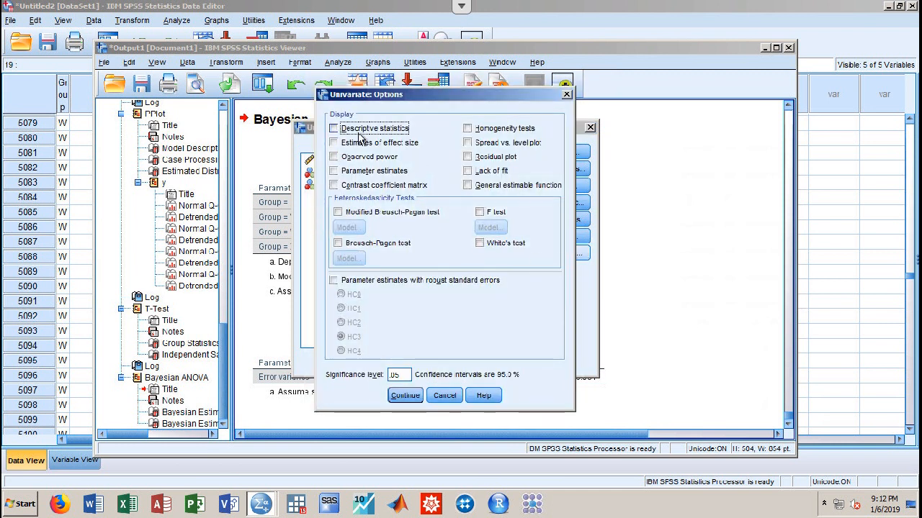
left_click(468, 129)
left_click(380, 145)
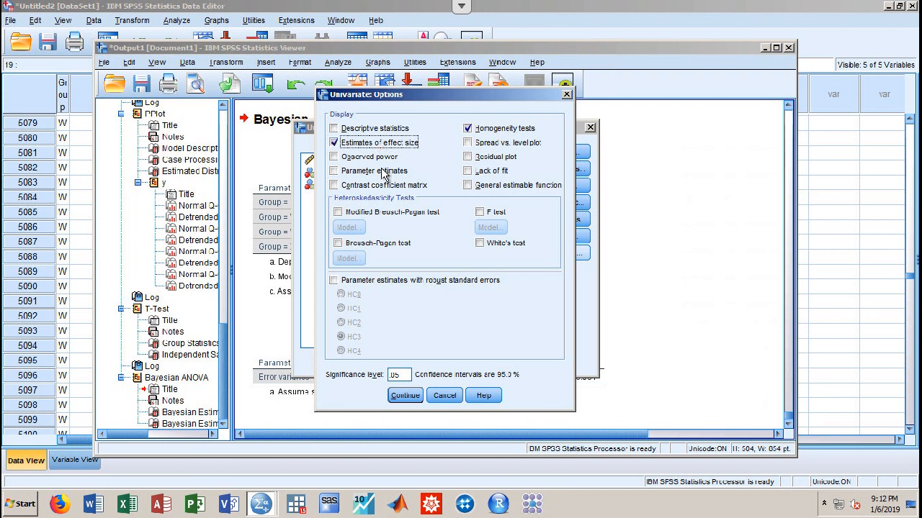
left_click(411, 395)
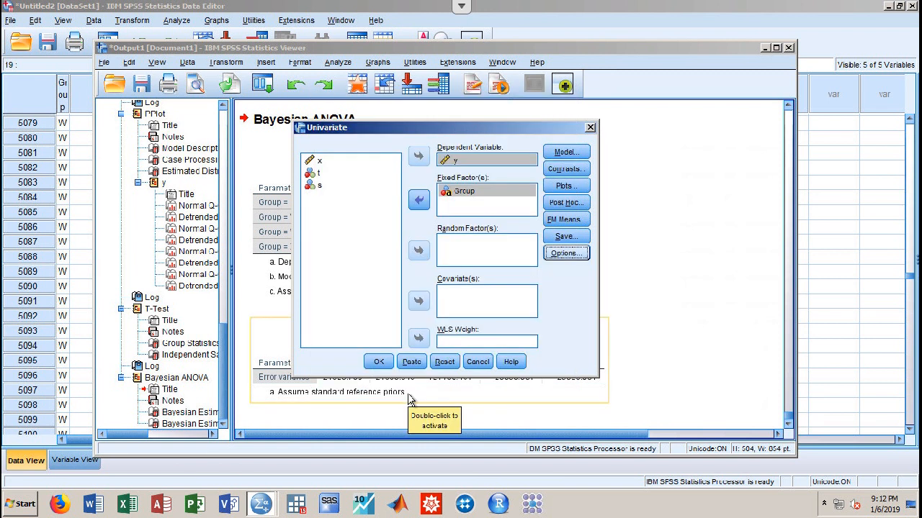
left_click(379, 362)
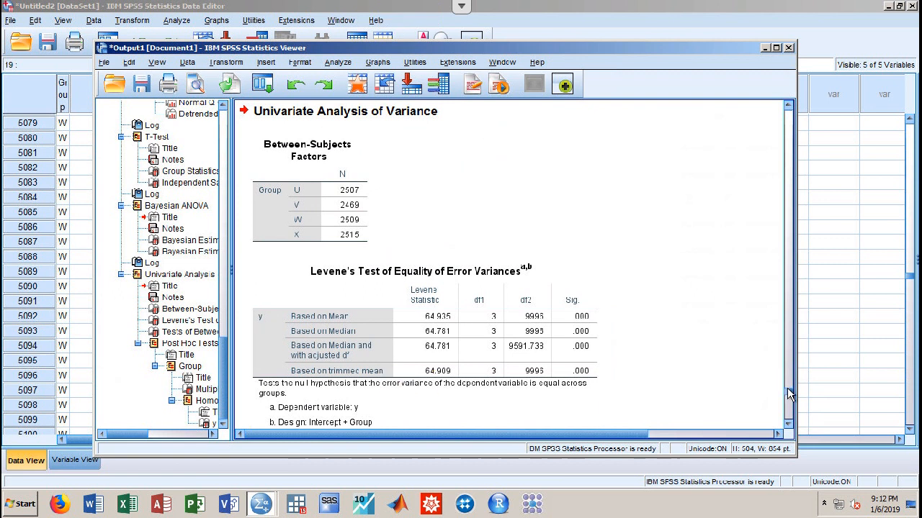
left_click_drag(789, 394, 788, 424)
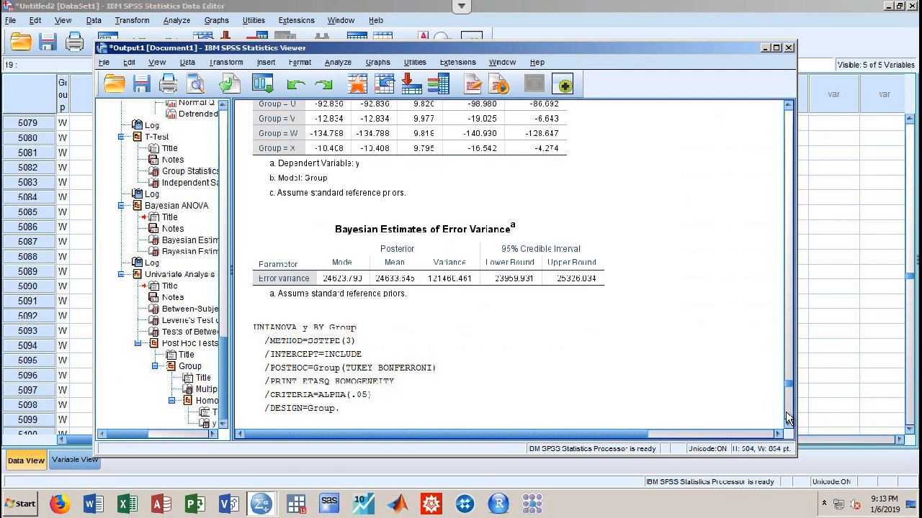
left_click_drag(786, 382, 789, 445)
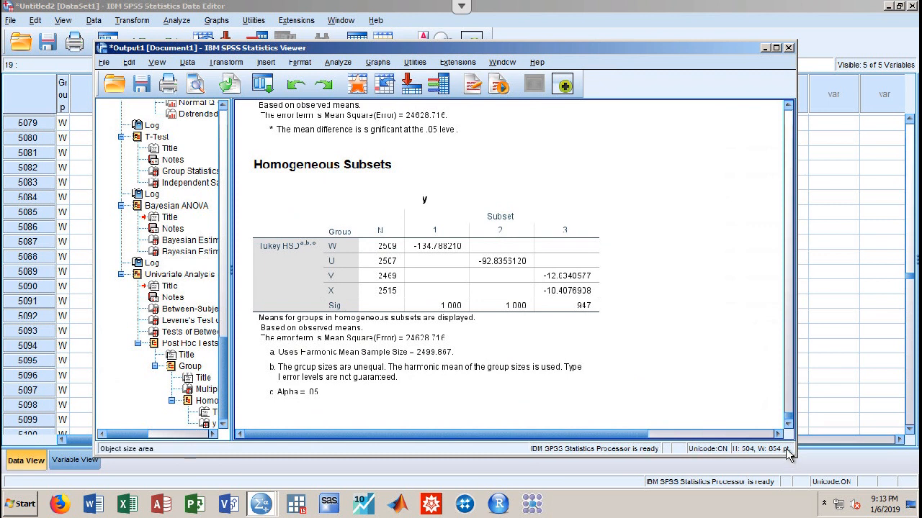
left_click(592, 297)
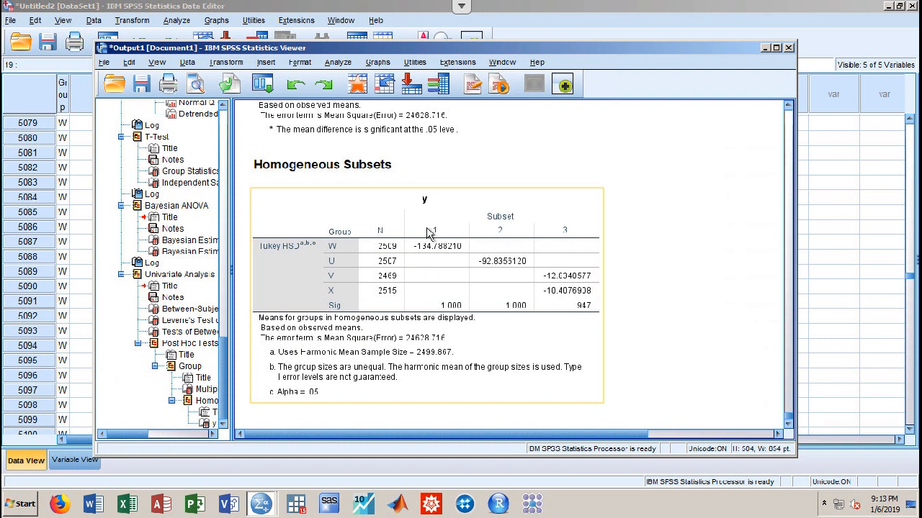
left_click(657, 299)
left_click_drag(787, 421, 762, 155)
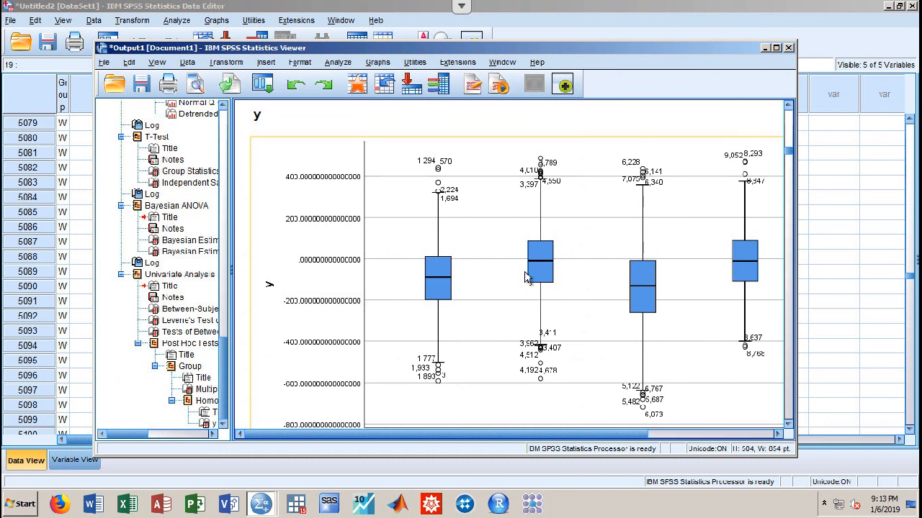
left_click_drag(561, 440, 601, 439)
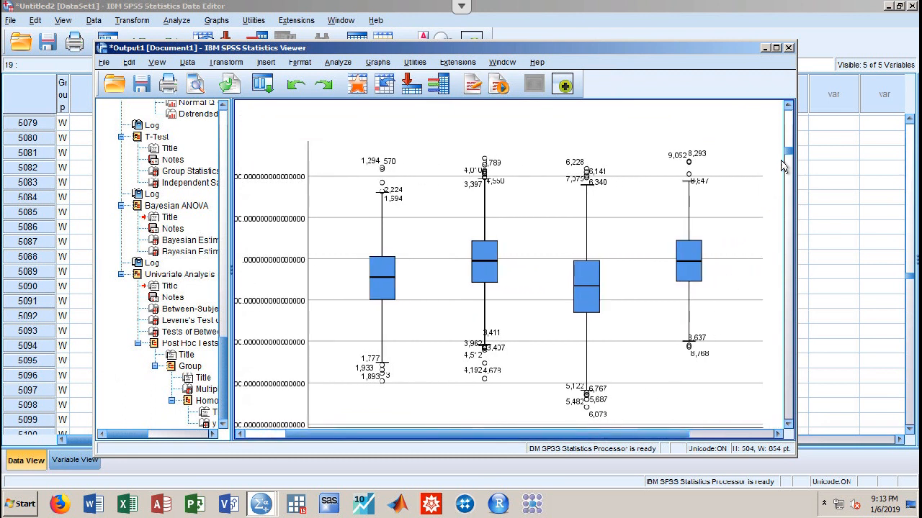
mouse_move(788, 152)
left_mouse_down()
mouse_move(790, 167)
mouse_move(790, 159)
left_mouse_up()
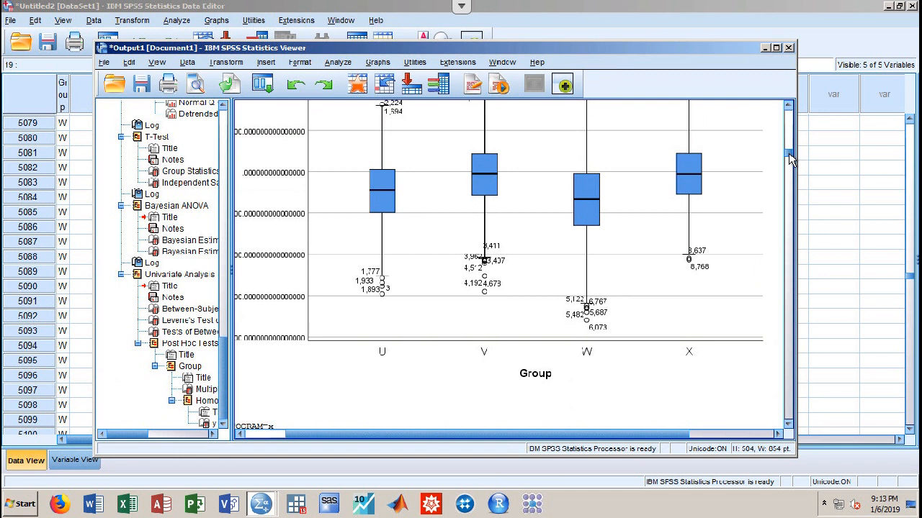
left_click_drag(789, 170, 782, 514)
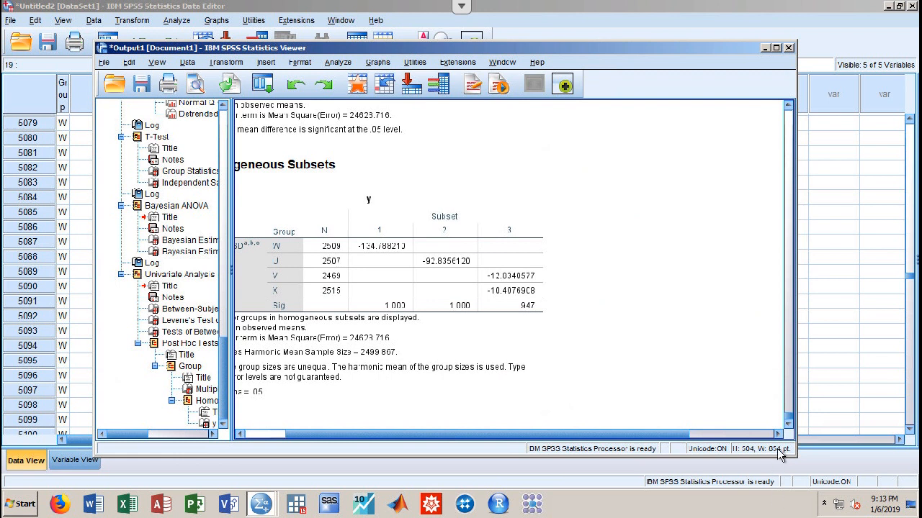
left_click_drag(788, 421, 773, 151)
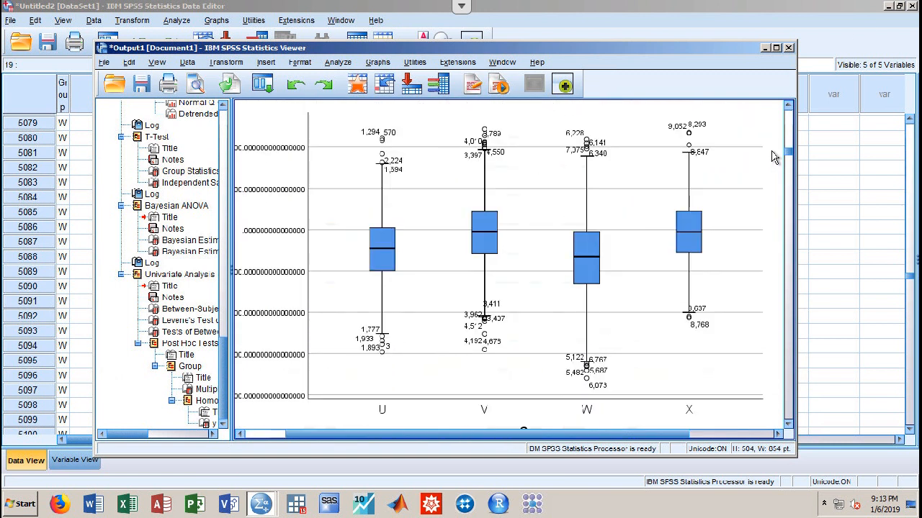
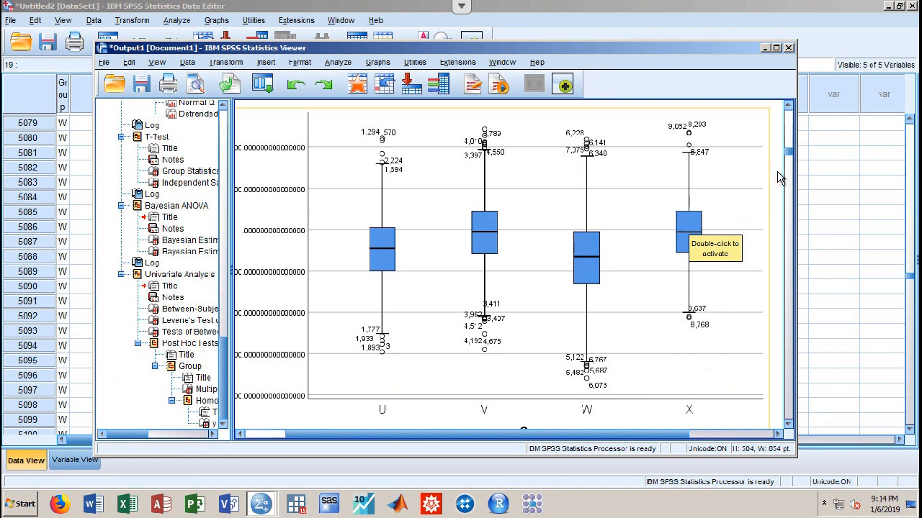
Scroll the output to the Tukey HSD homogeneous subsets table and open the Transform menu
left_click_drag(788, 153, 788, 416)
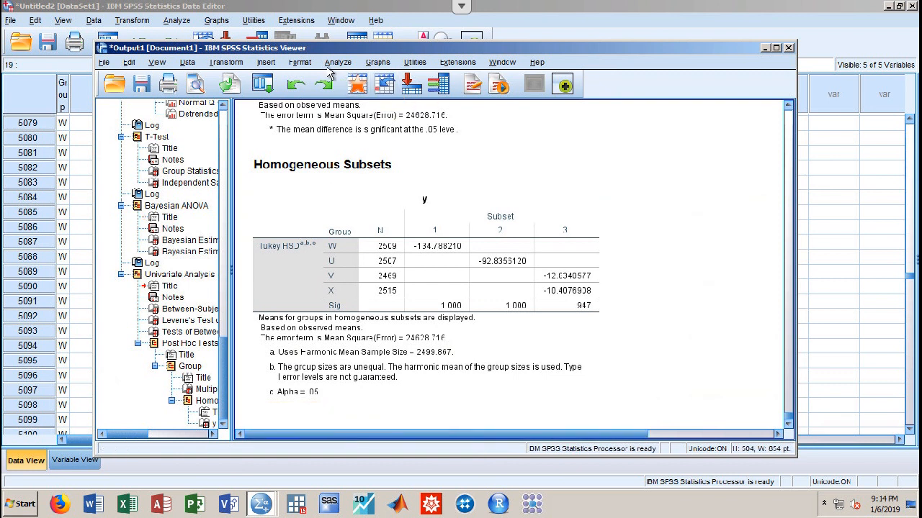
left_click(227, 63)
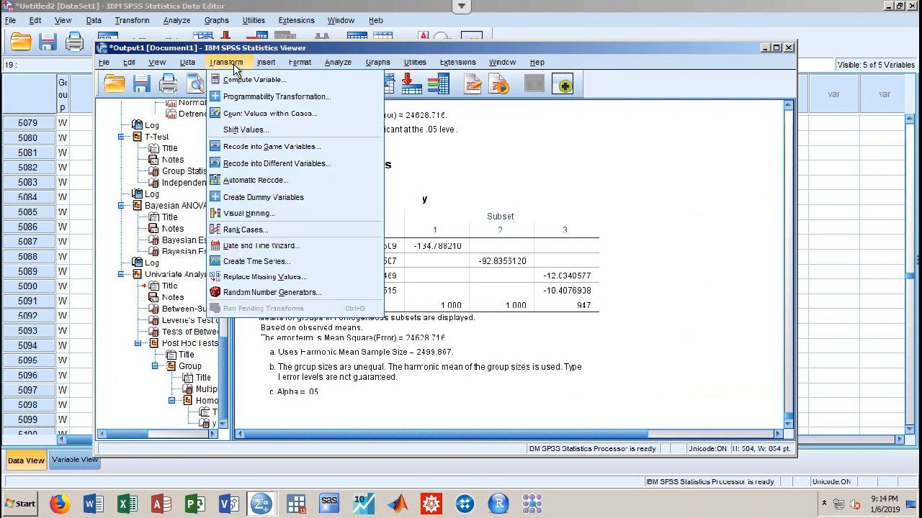
Set up Recode into Different Variables mapping t to a new output variable named newT
left_click(242, 168)
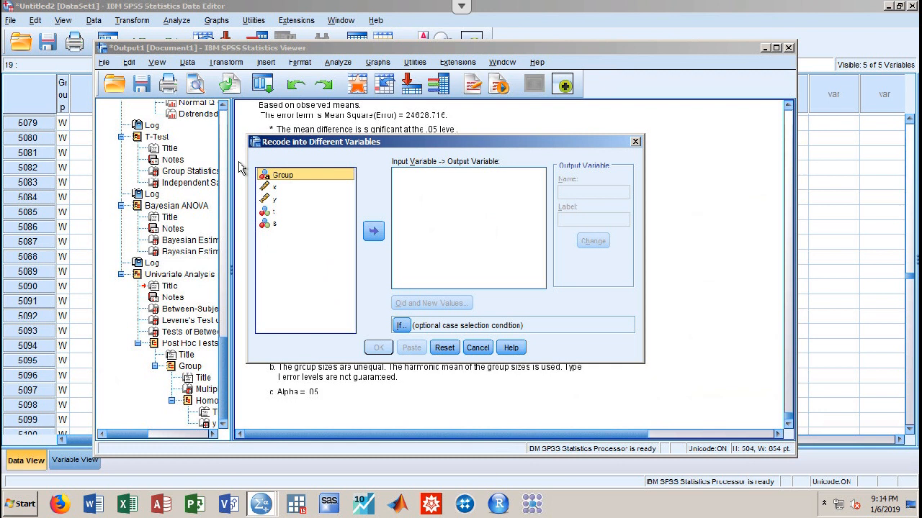
left_click(286, 211)
left_click(373, 231)
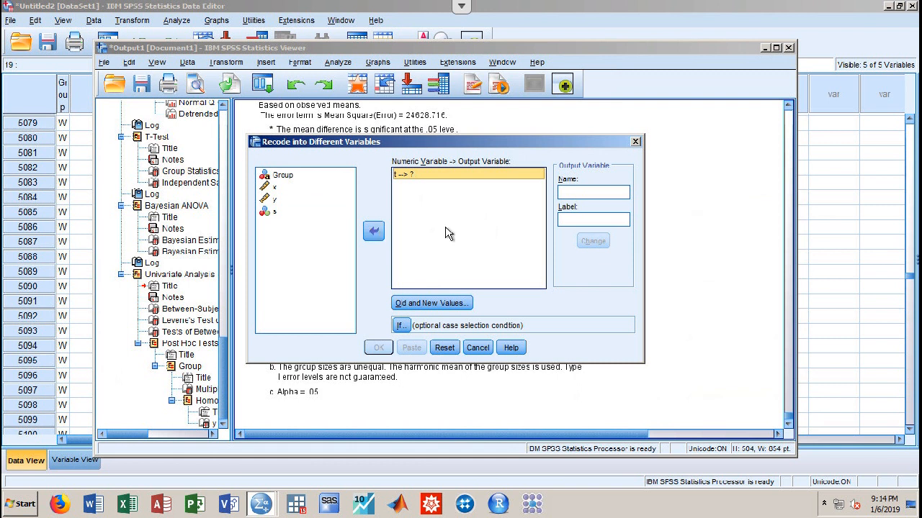
left_click(573, 191)
type("rew")
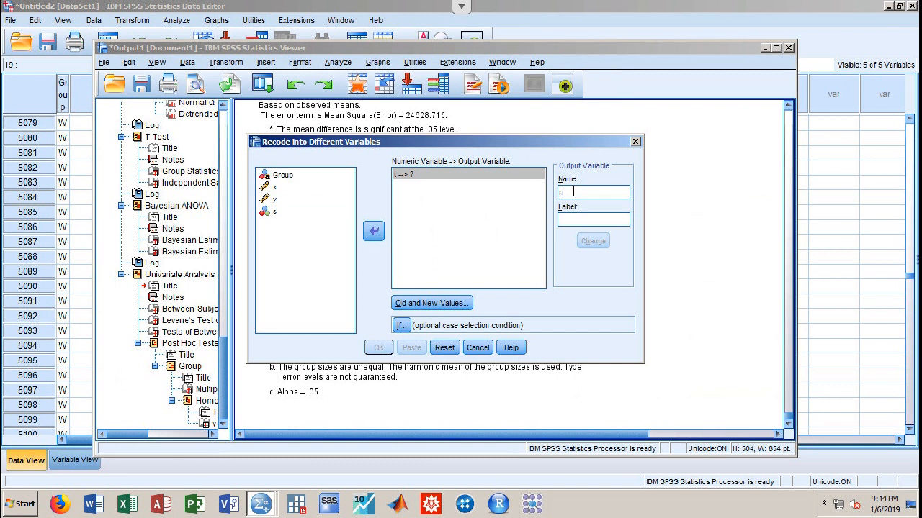
type("T")
left_click(587, 243)
left_click(422, 308)
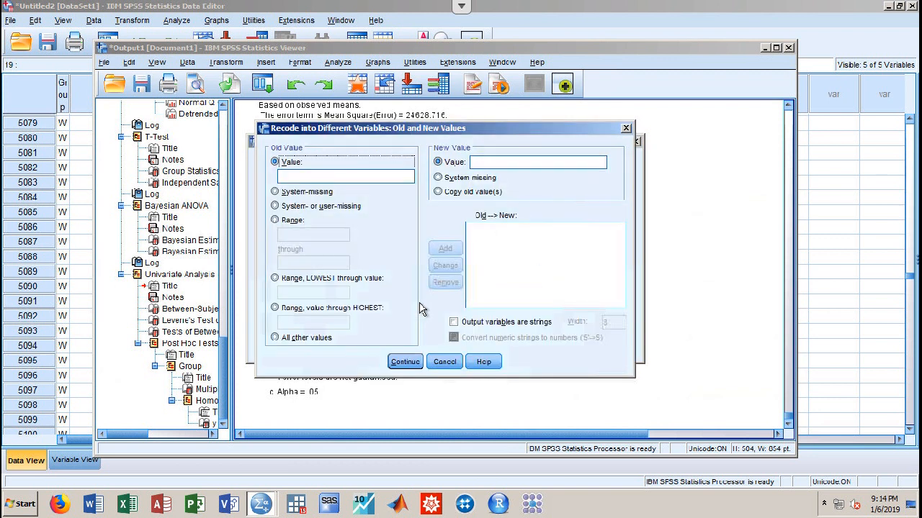
Make the recode output a string and add the mapping 0 → Disagree
left_click(318, 176)
left_click(478, 161)
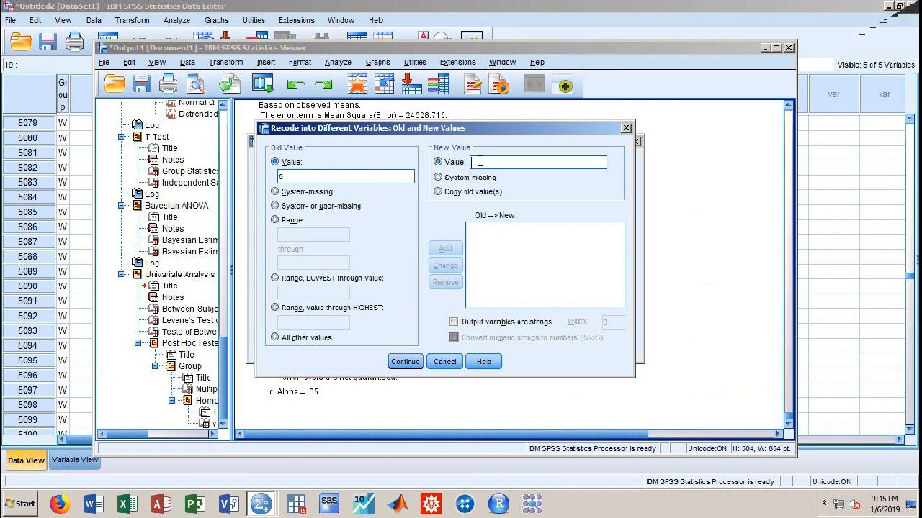
left_click(454, 322)
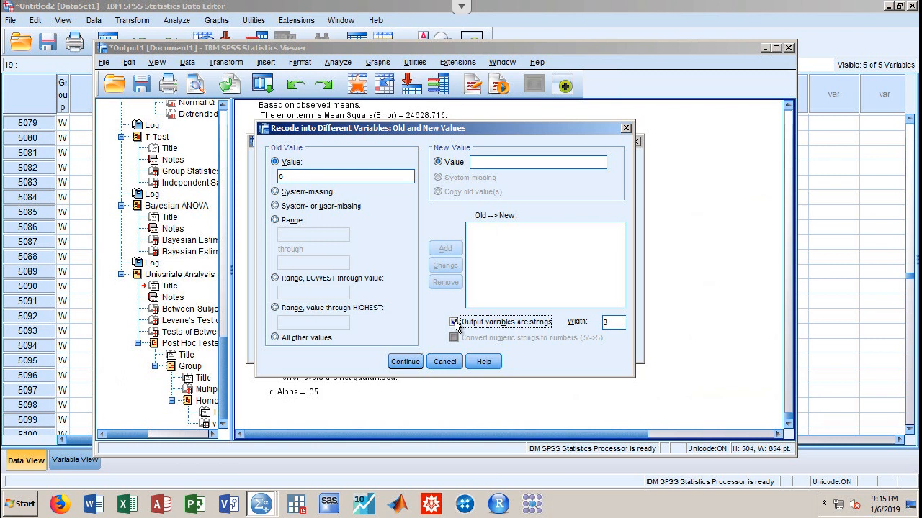
left_click(541, 161)
type("Disagree")
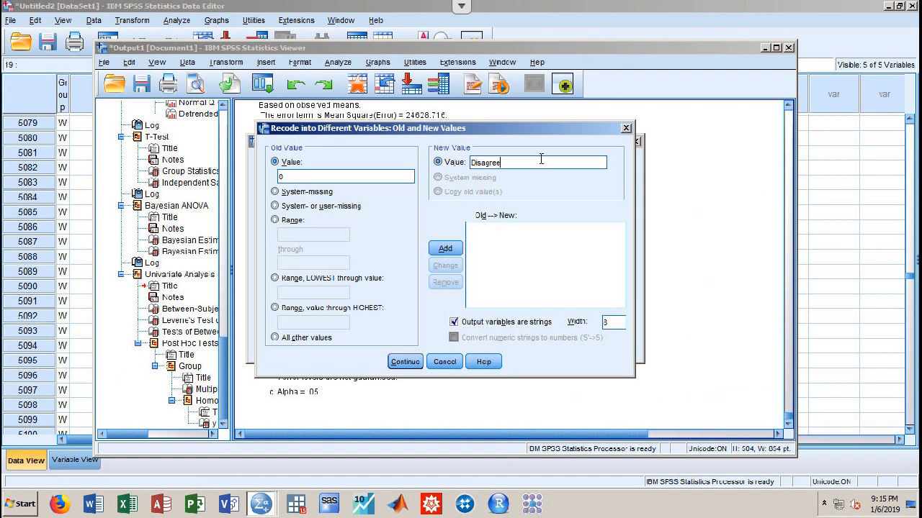
left_click(451, 252)
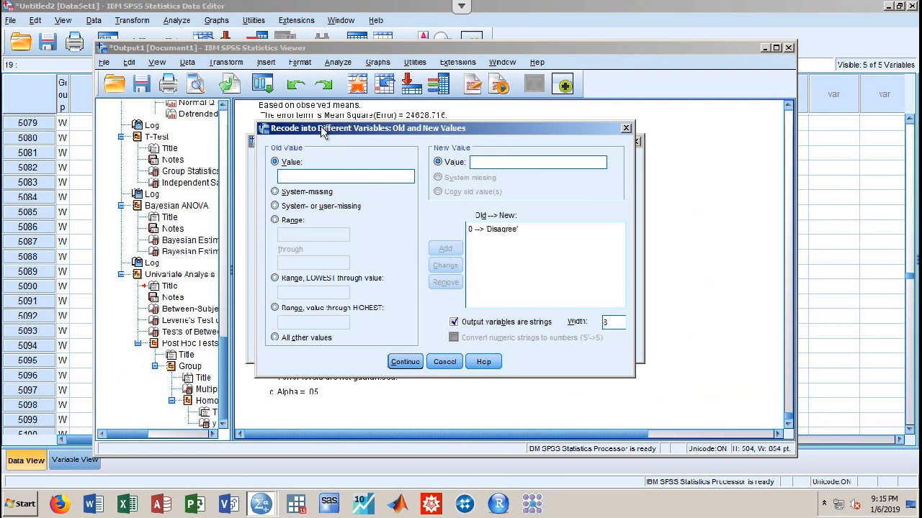
Add the mapping 1 → Agree, confirm the values, and run the recode
left_click(332, 175)
type("1")
left_click(484, 161)
type("Agr")
left_click(446, 248)
left_click(405, 361)
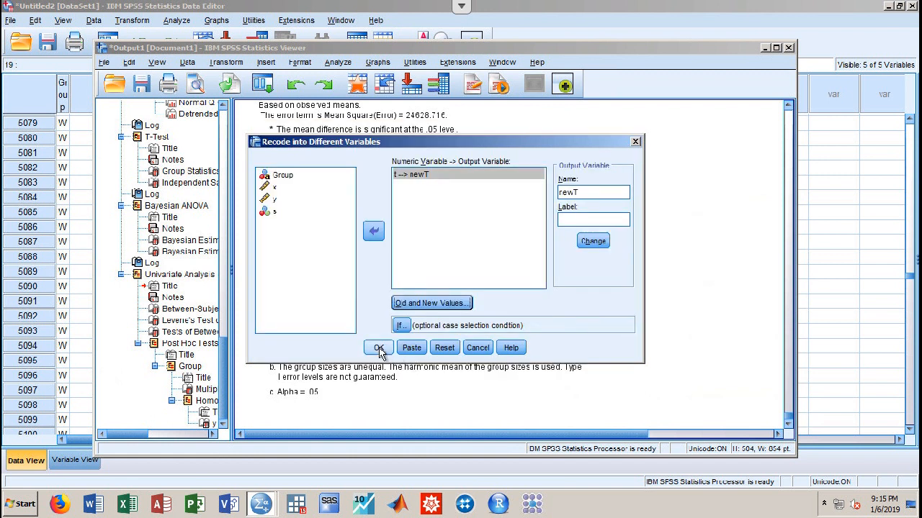
left_click(378, 347)
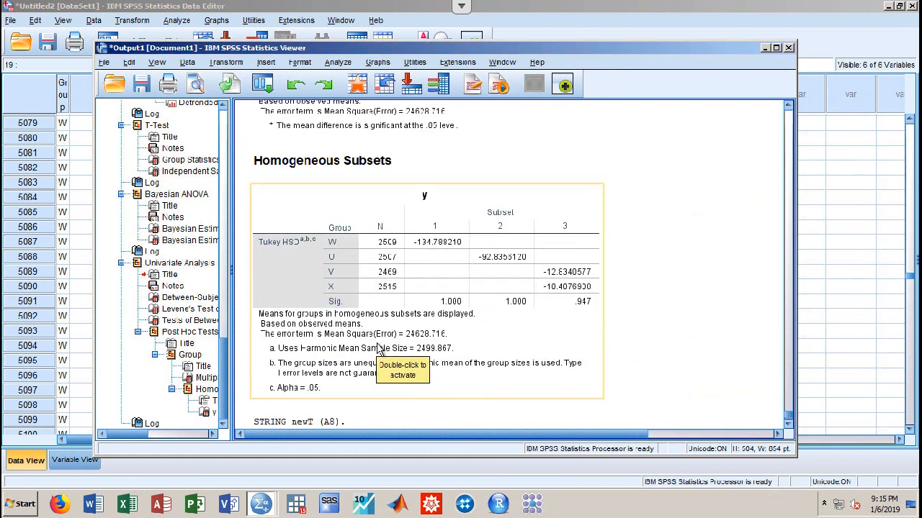
left_click_drag(590, 49, 582, 264)
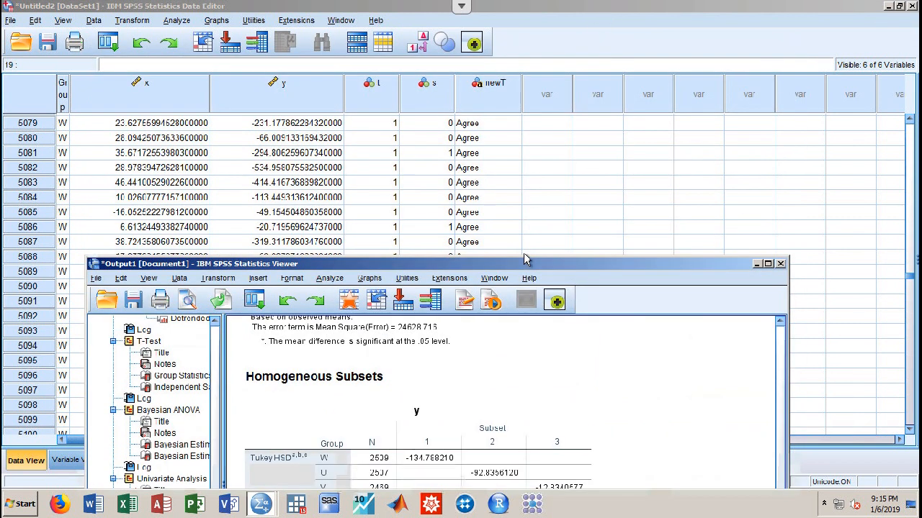
left_click_drag(510, 263, 180, 230)
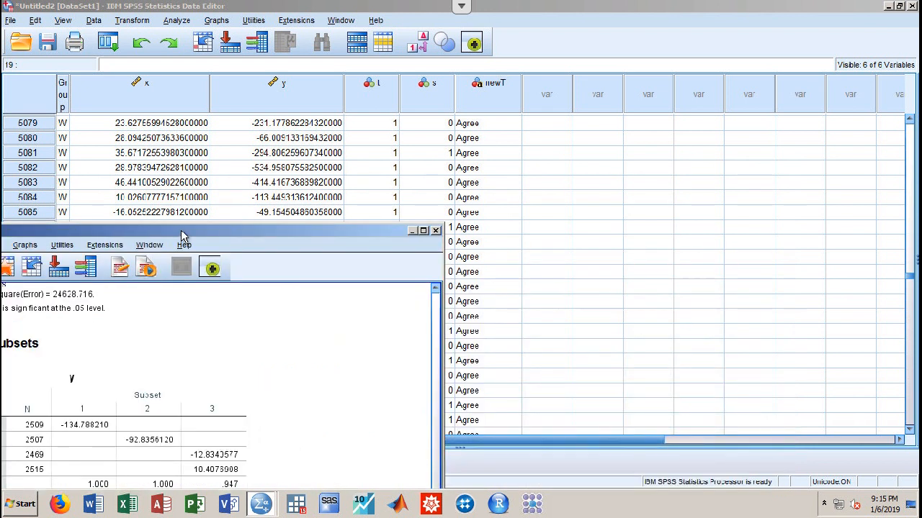
left_click_drag(276, 269, 517, 65)
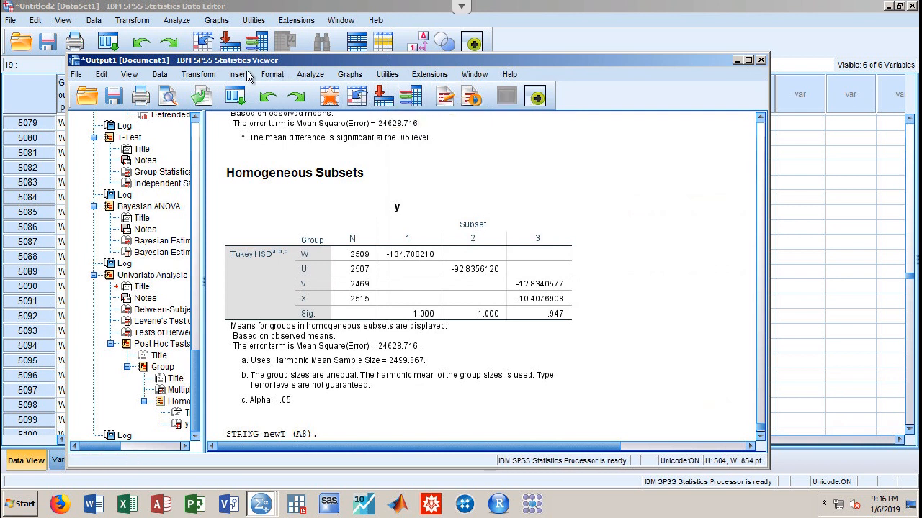
Start a new Recode into Different Variables with s as the input, removing t → newT
left_click(203, 76)
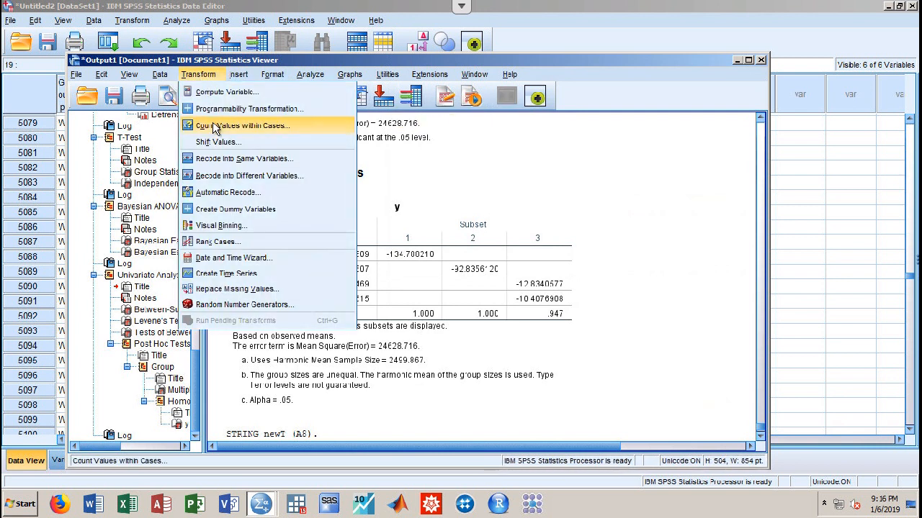
left_click(220, 175)
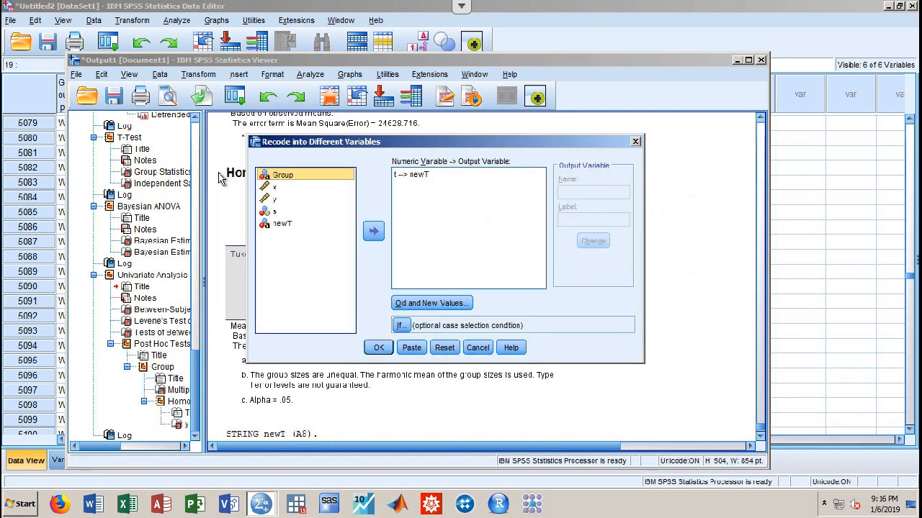
left_click(277, 213)
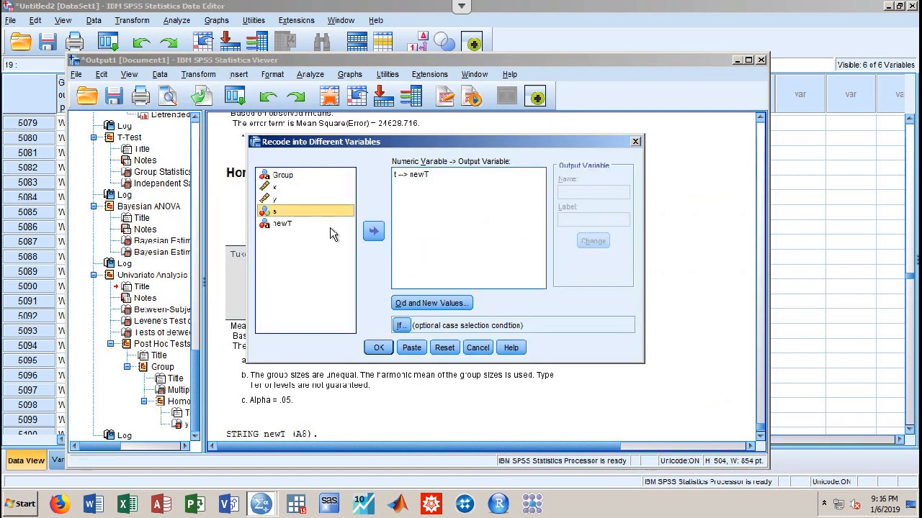
left_click(374, 230)
left_click(421, 175)
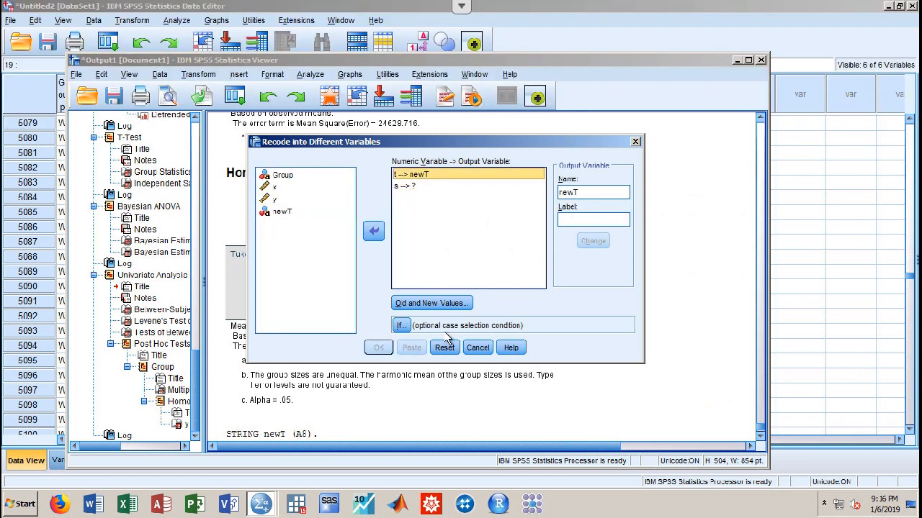
left_click(373, 230)
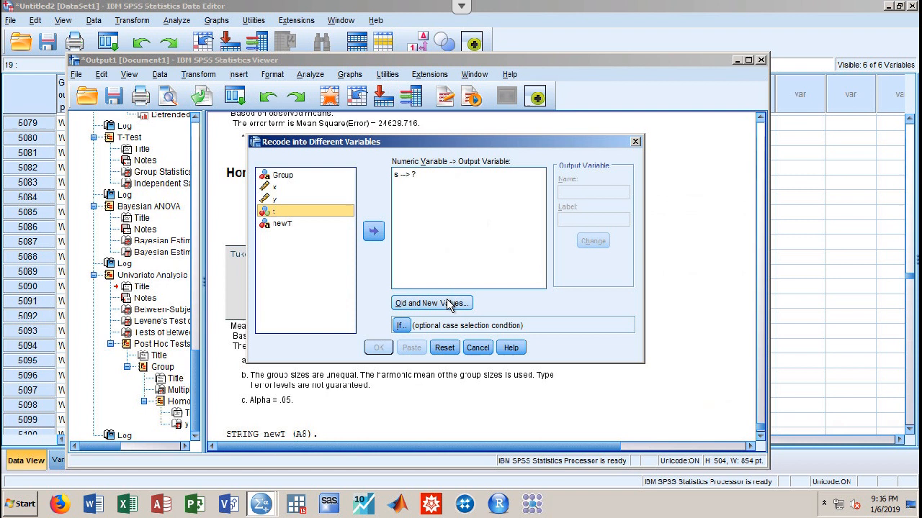
left_click(374, 231)
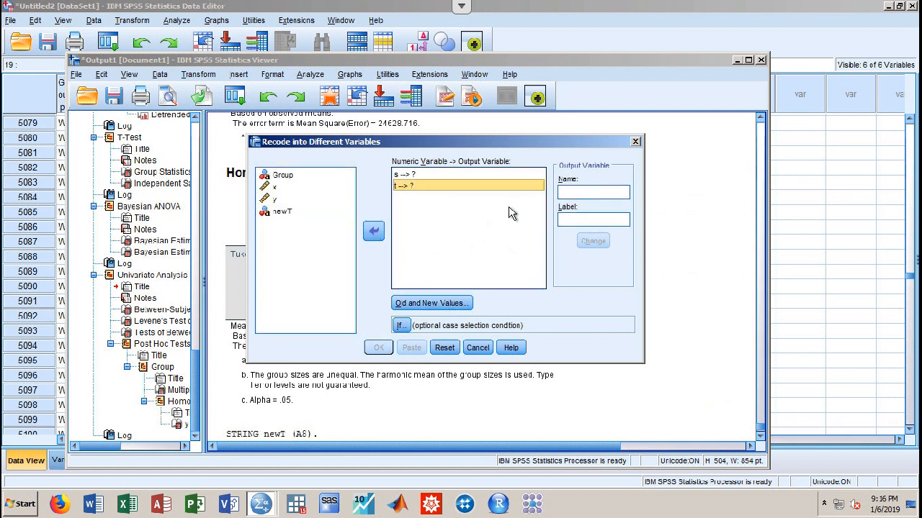
left_click(373, 231)
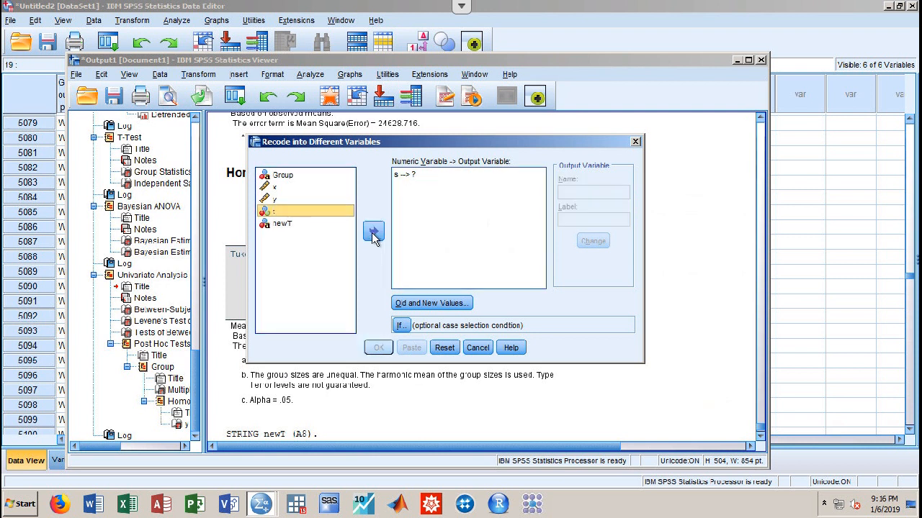
Name the output for s as newS and open its Old and New Values settings
left_click(446, 175)
left_click(567, 193)
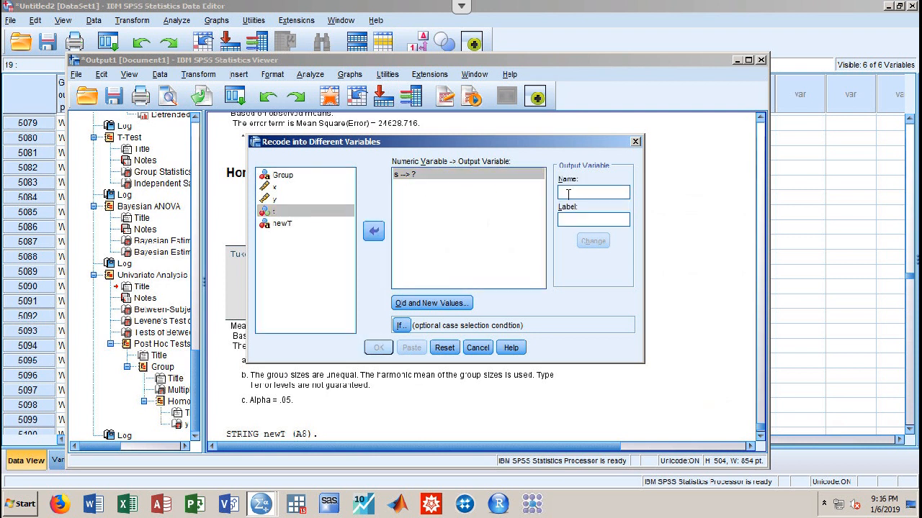
type("rewS")
left_click(403, 304)
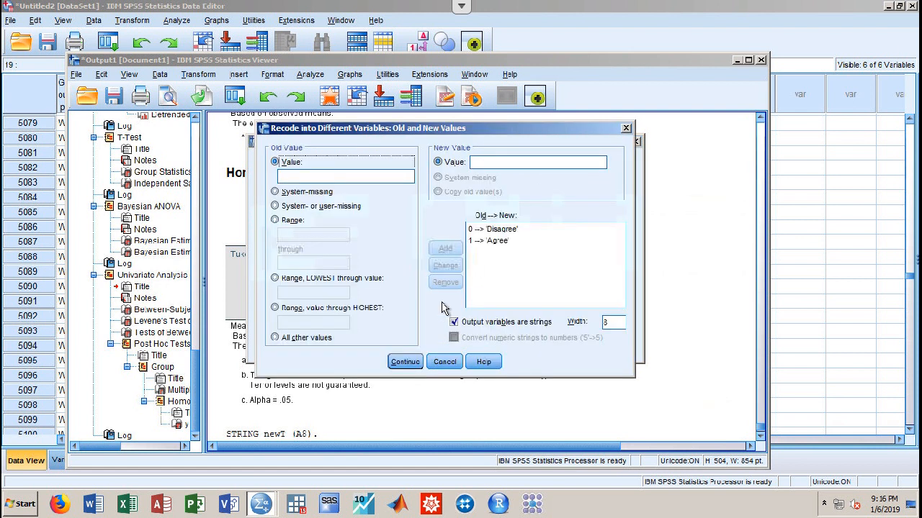
Clear the leftover 0 → Disagree and 1 → Agree mappings from the value list
left_click(293, 176)
left_click(483, 165)
type("Female")
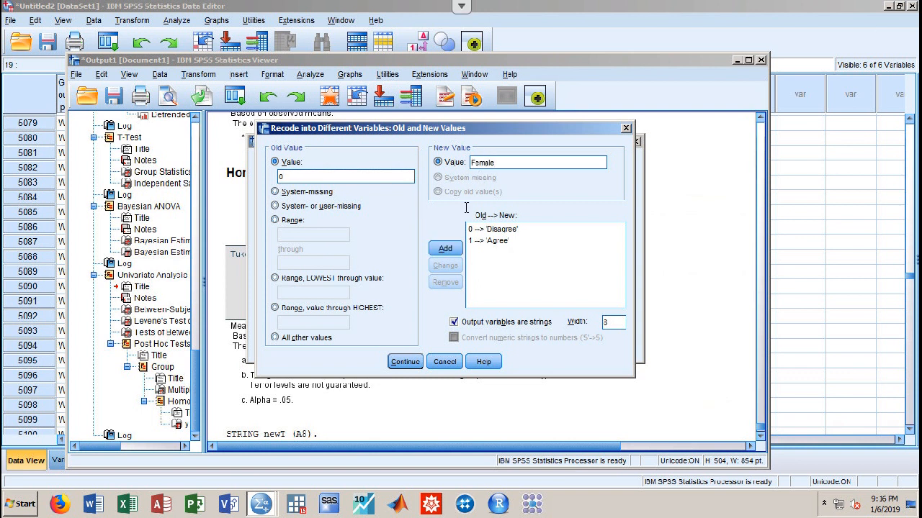
left_click(445, 249)
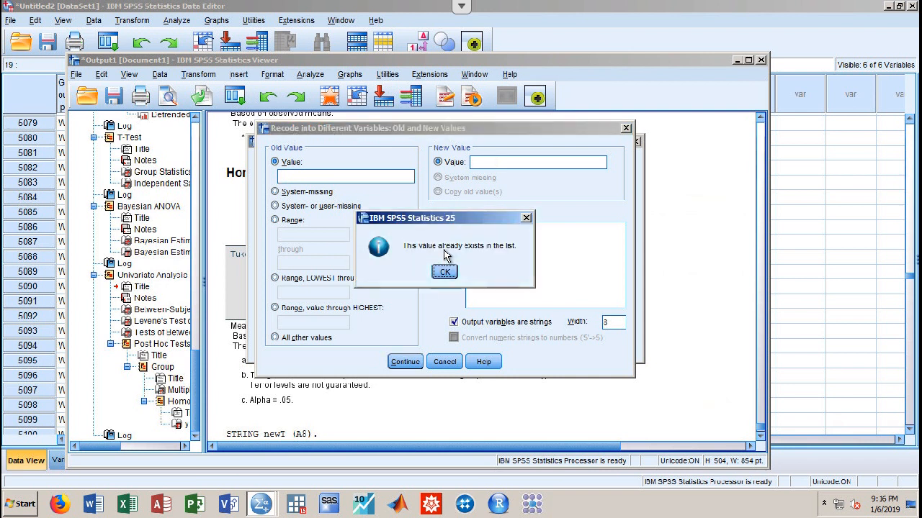
left_click(443, 270)
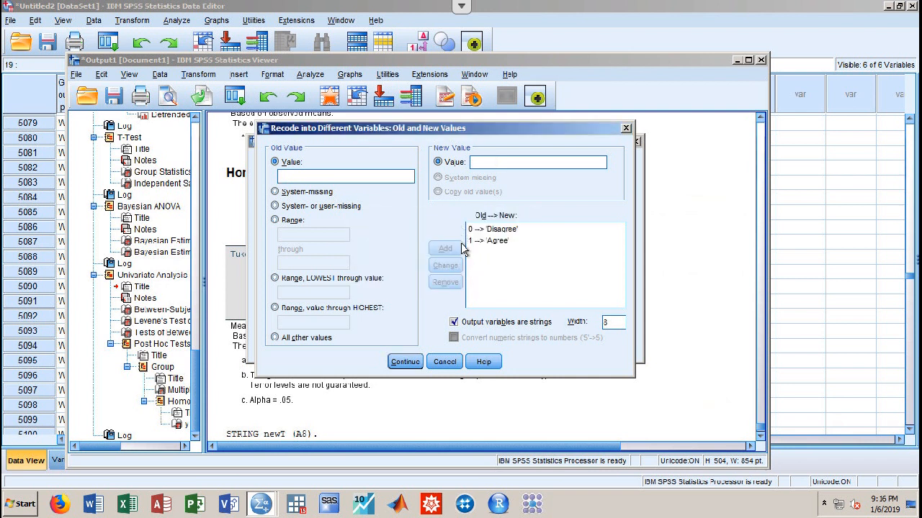
left_click(495, 229)
left_click(453, 282)
left_click(493, 229)
left_click(448, 282)
Add mappings 0 → female and 1 → male and confirm them
left_click(334, 174)
left_click(482, 161)
type("female")
left_click(447, 248)
left_click(364, 177)
type("1")
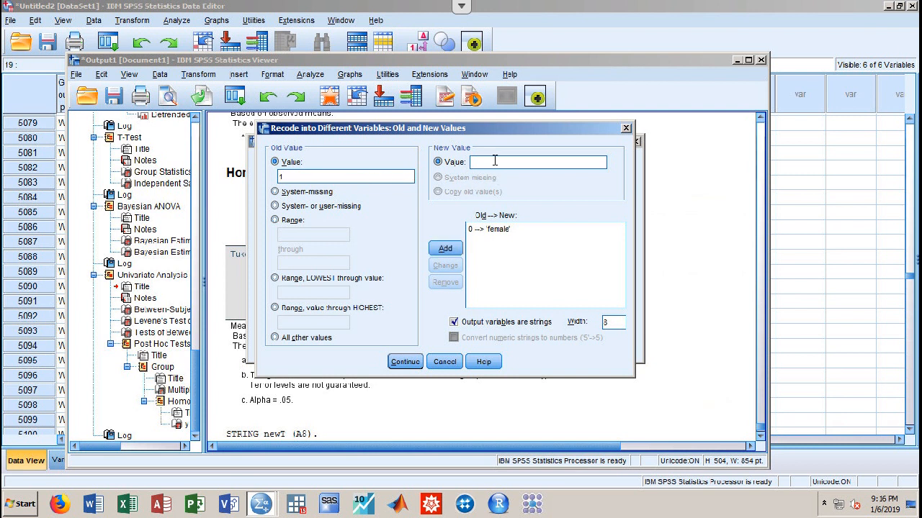
left_click(445, 248)
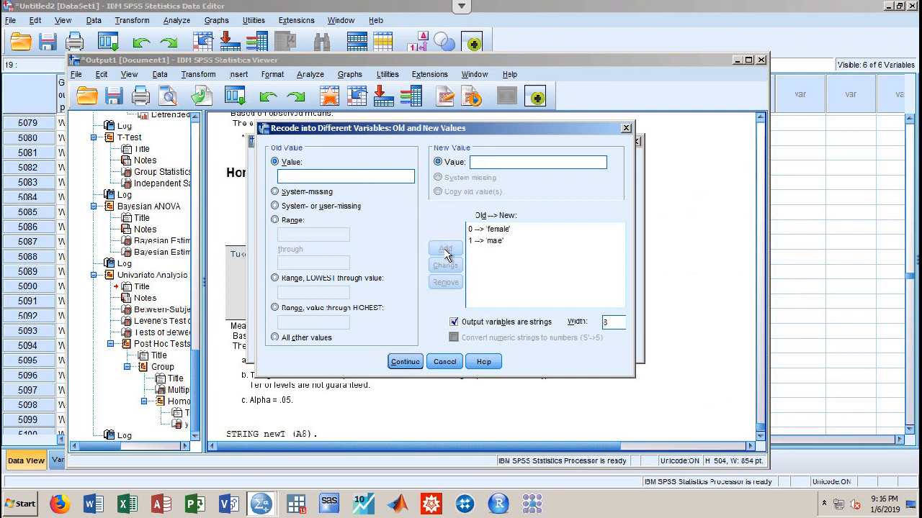
left_click(404, 362)
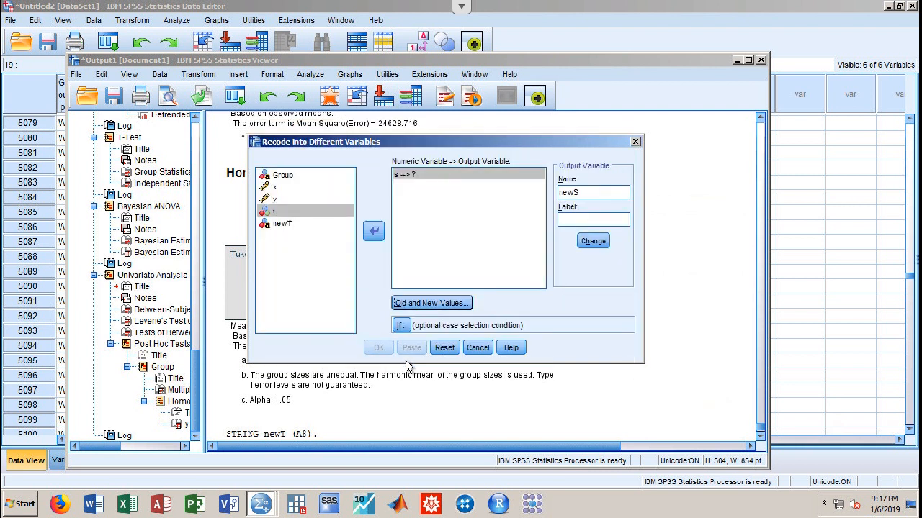
Apply newS as the output name for s, run the recode, and check the newS column
left_click(595, 242)
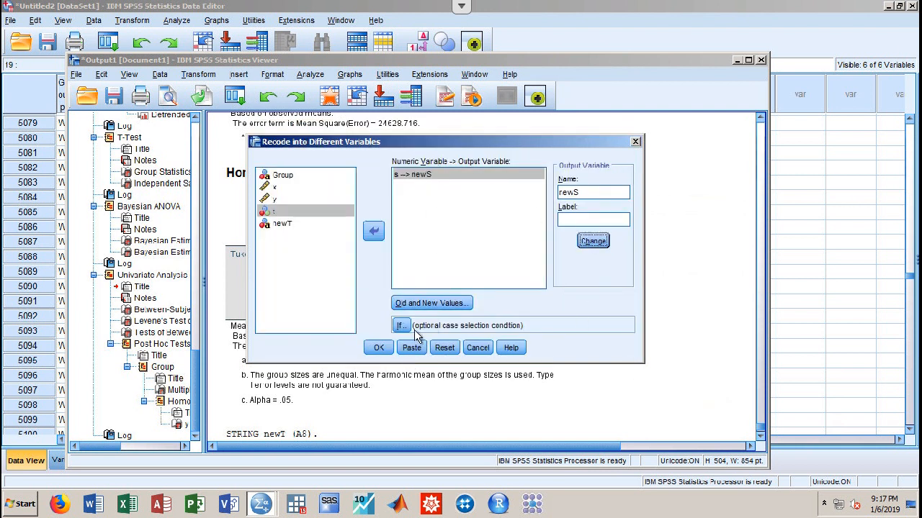
left_click(380, 349)
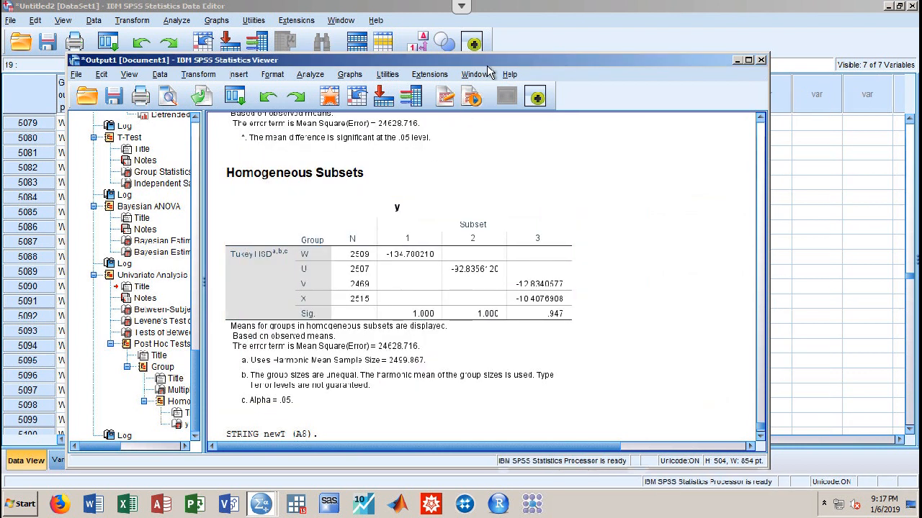
left_click_drag(490, 57, 487, 275)
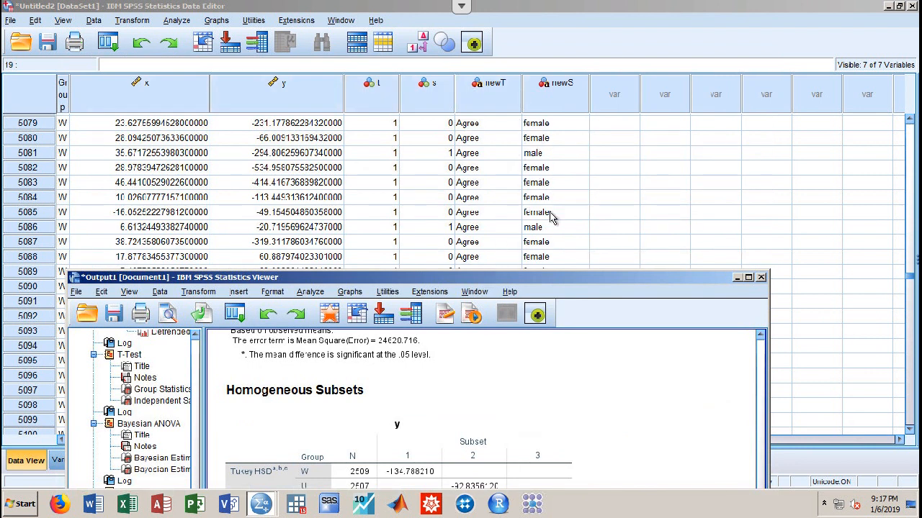
left_click_drag(536, 279, 563, 42)
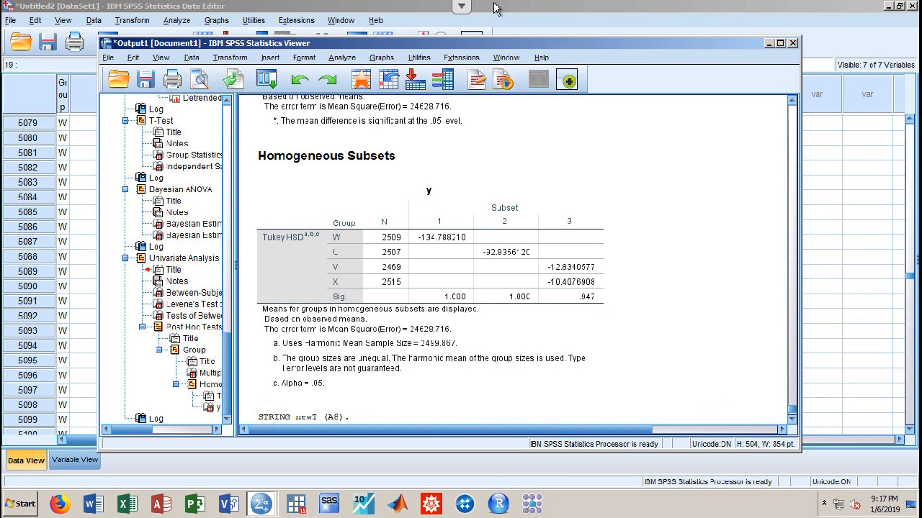
Set up Crosstabs with newT in rows and newS in columns
left_click(341, 58)
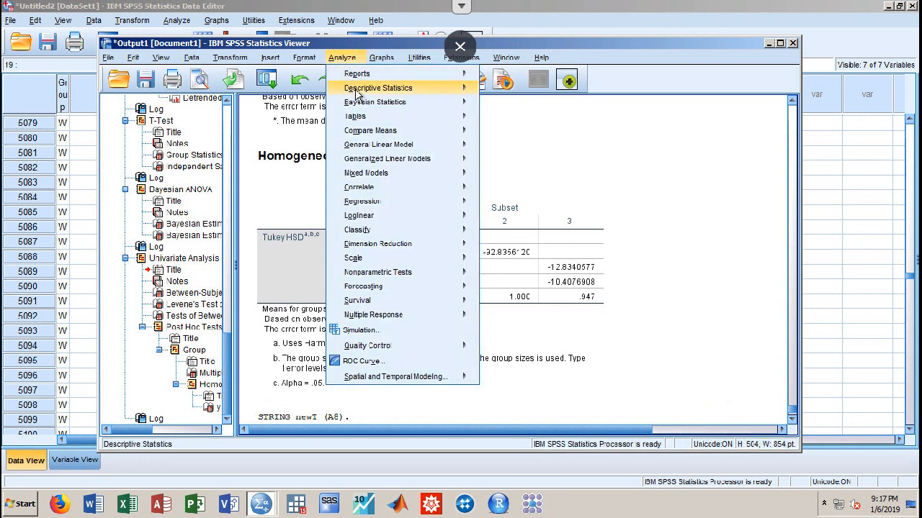
mouse_move(360, 93)
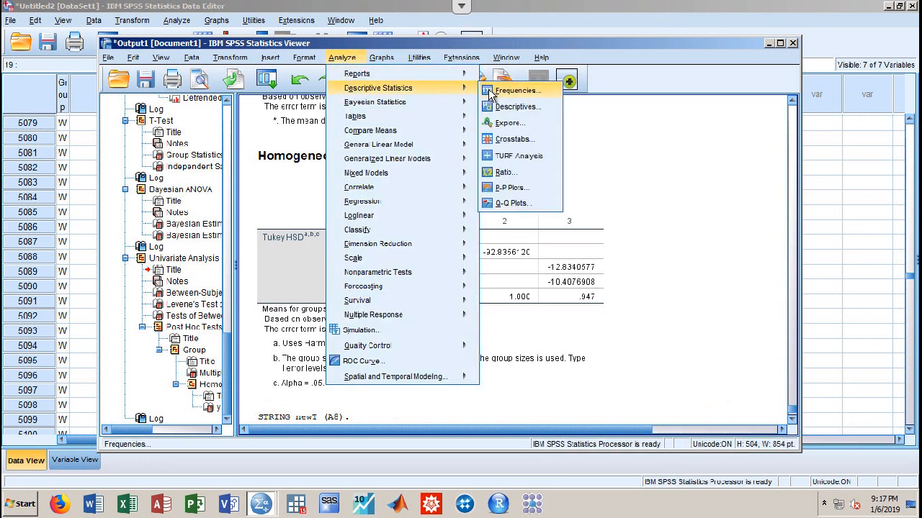
left_click(510, 141)
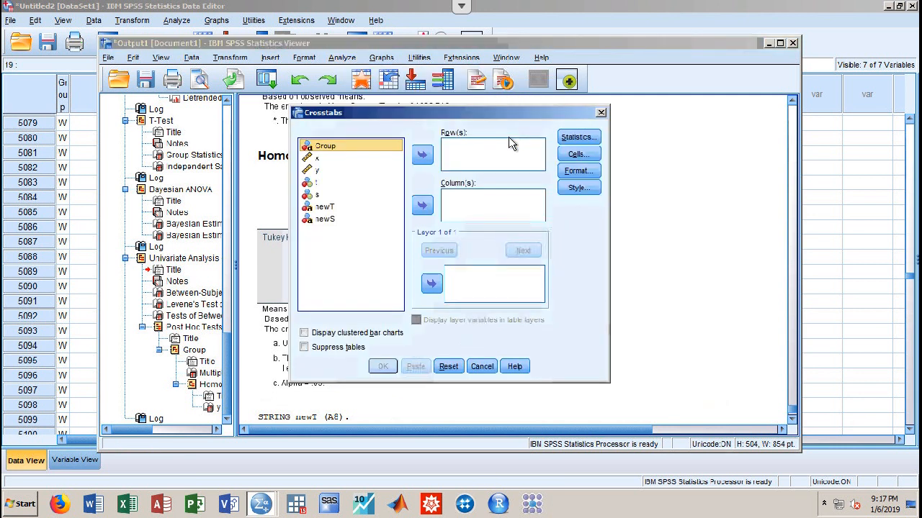
left_click(349, 208)
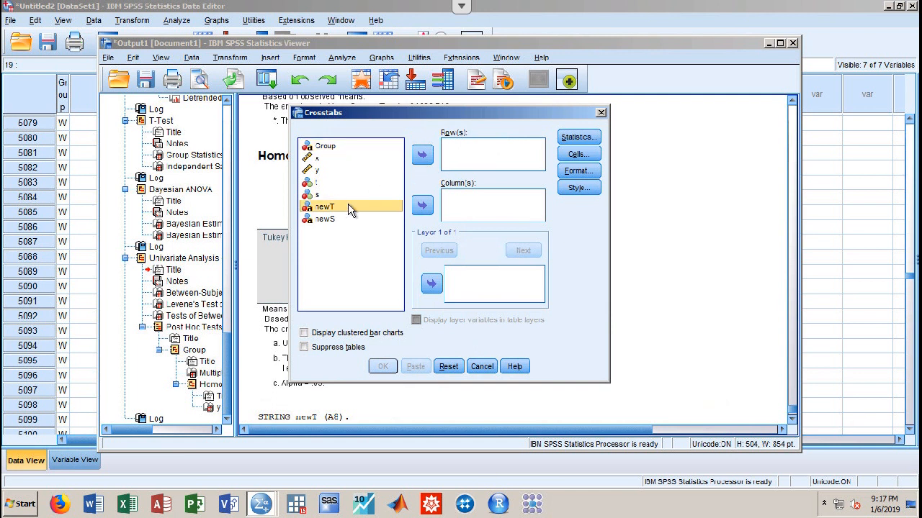
left_click(423, 155)
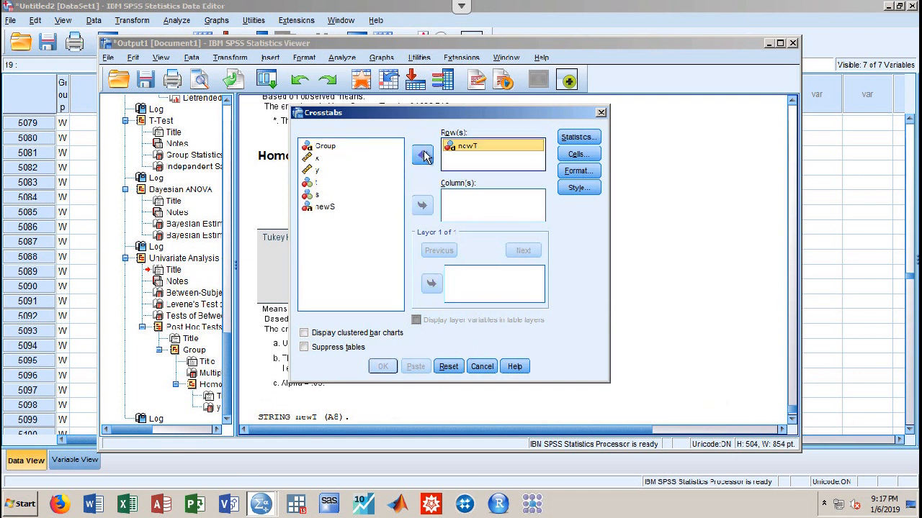
left_click(331, 208)
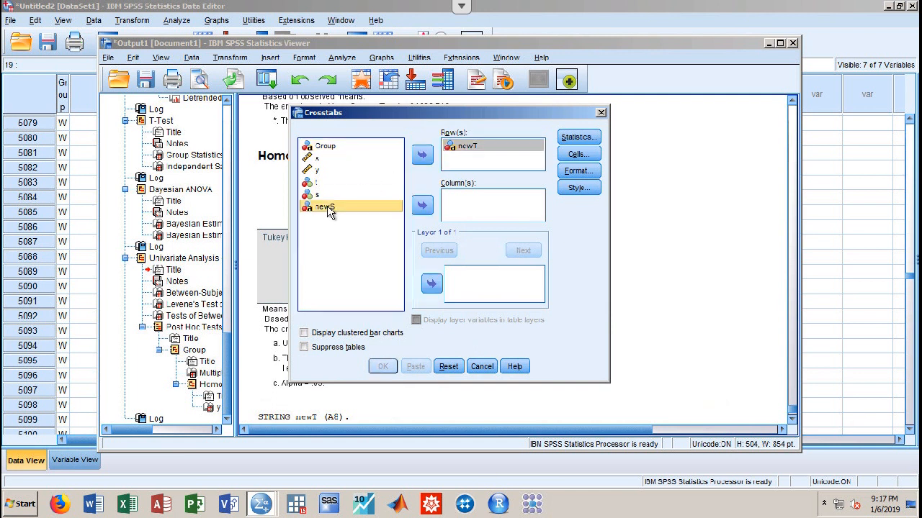
left_click(422, 206)
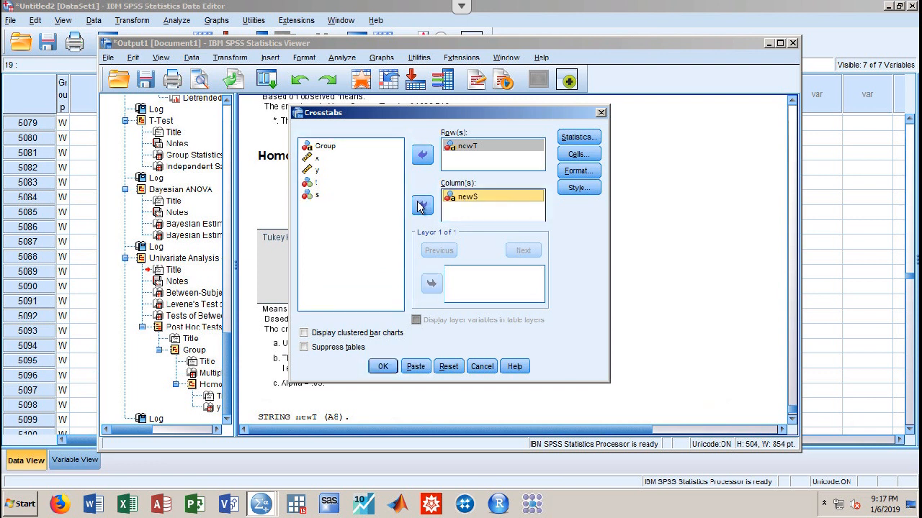
Request chi-square, correlations and expected cell counts, then run the crosstabulation
left_click(570, 140)
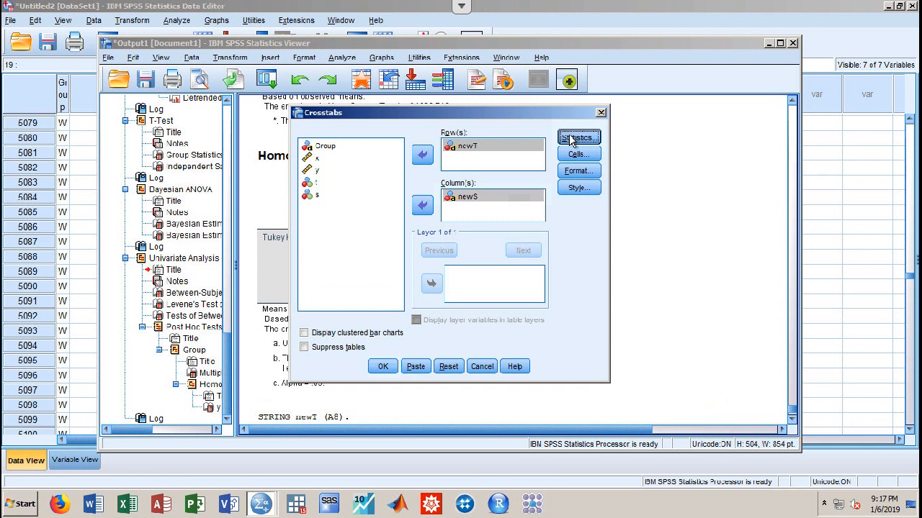
left_click(388, 159)
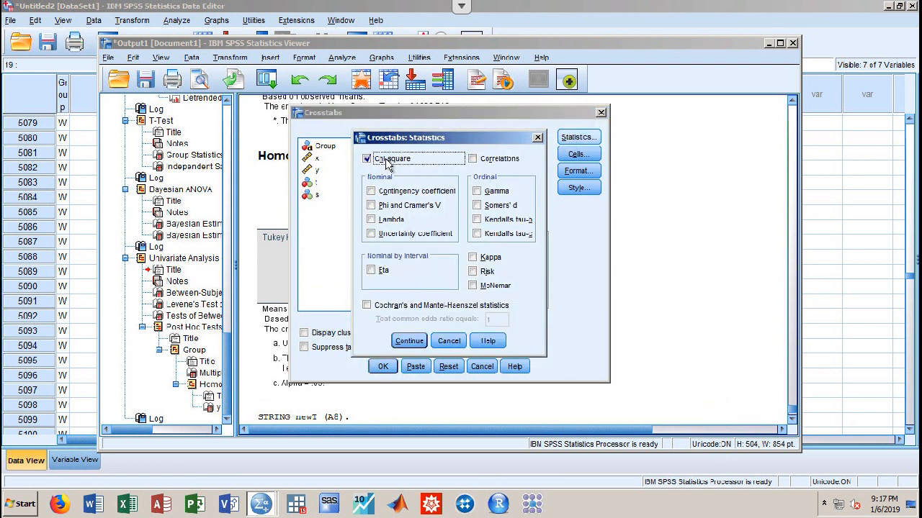
left_click(500, 160)
left_click(405, 341)
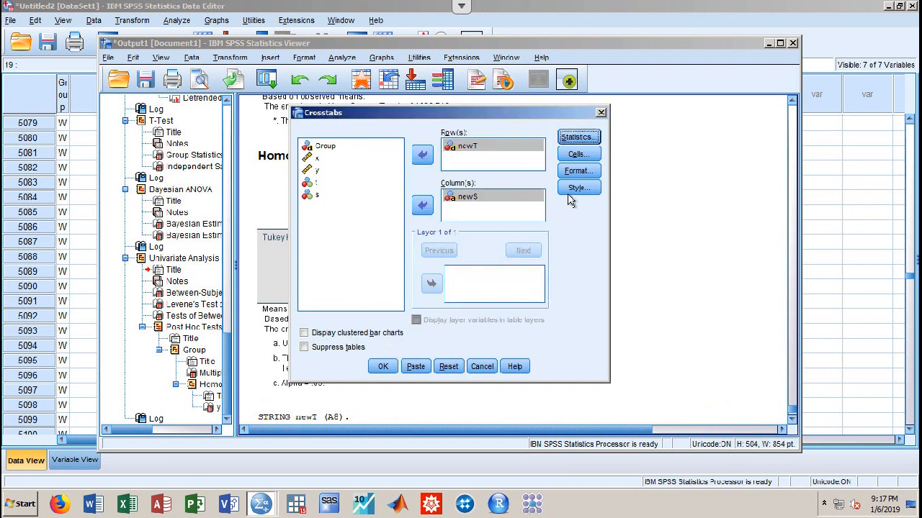
left_click(577, 155)
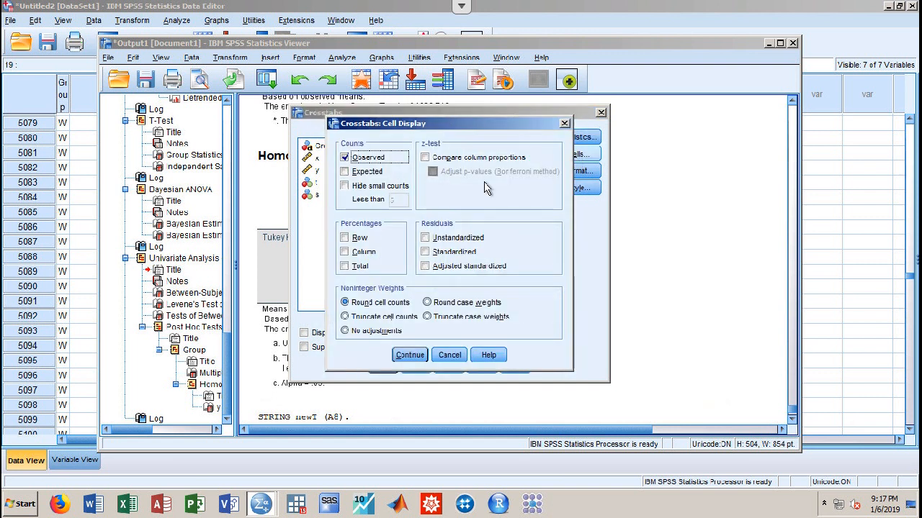
left_click(367, 175)
left_click(410, 355)
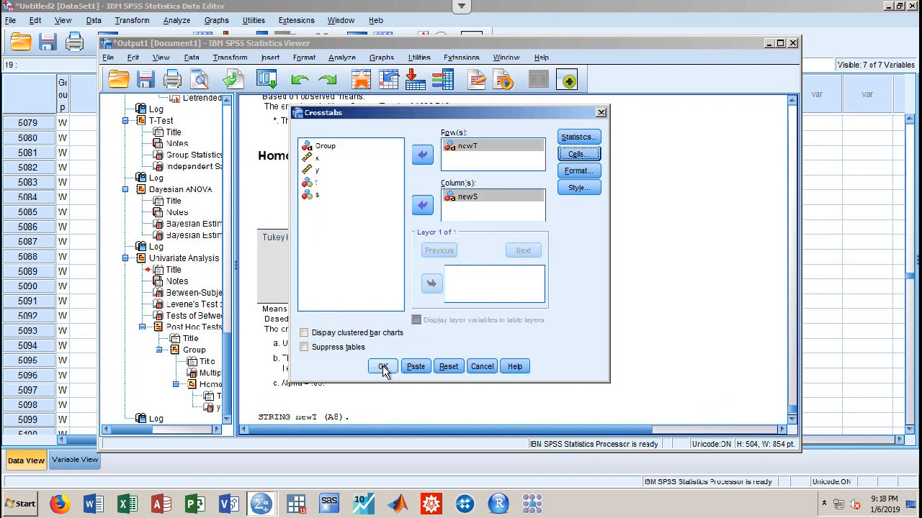
left_click(383, 366)
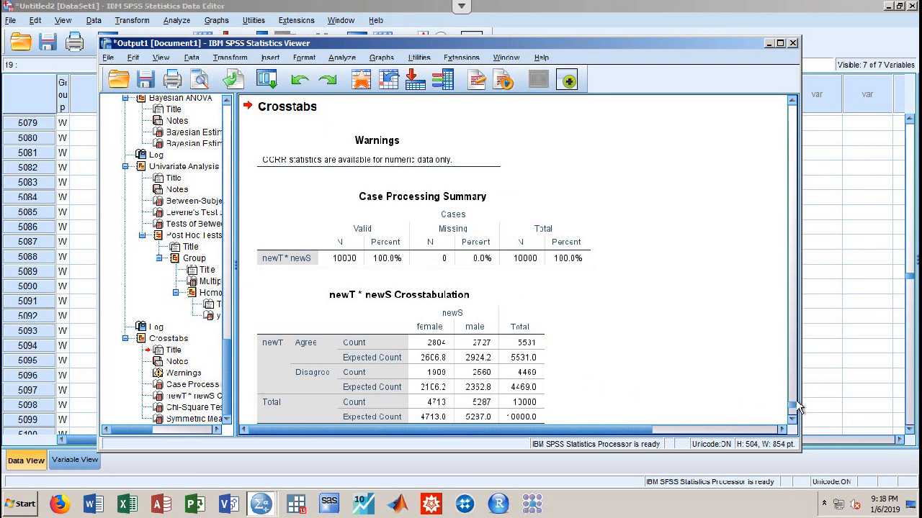
left_click_drag(790, 411, 791, 423)
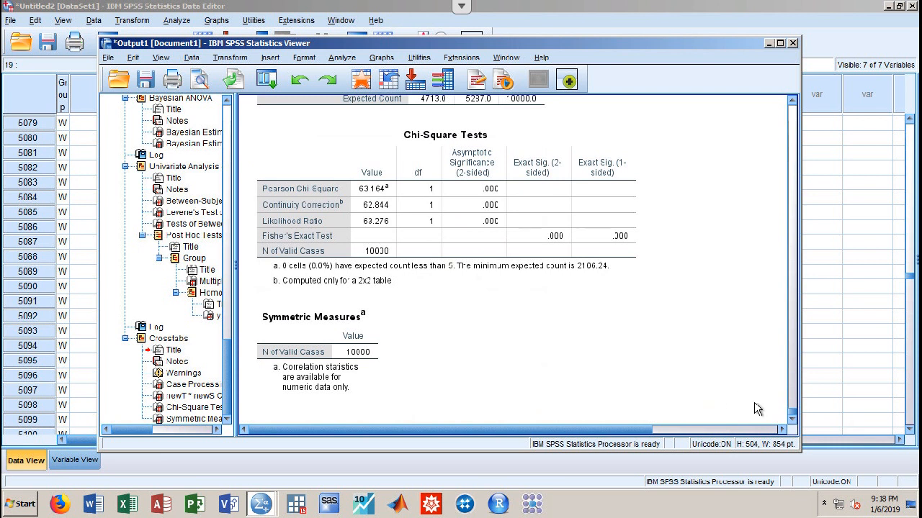
left_click_drag(789, 415, 791, 408)
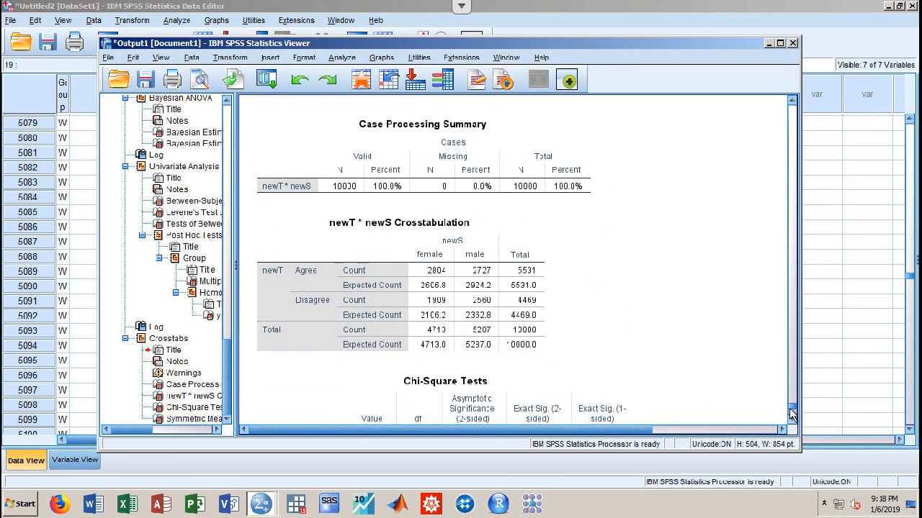
scroll(791, 414, "down", 3)
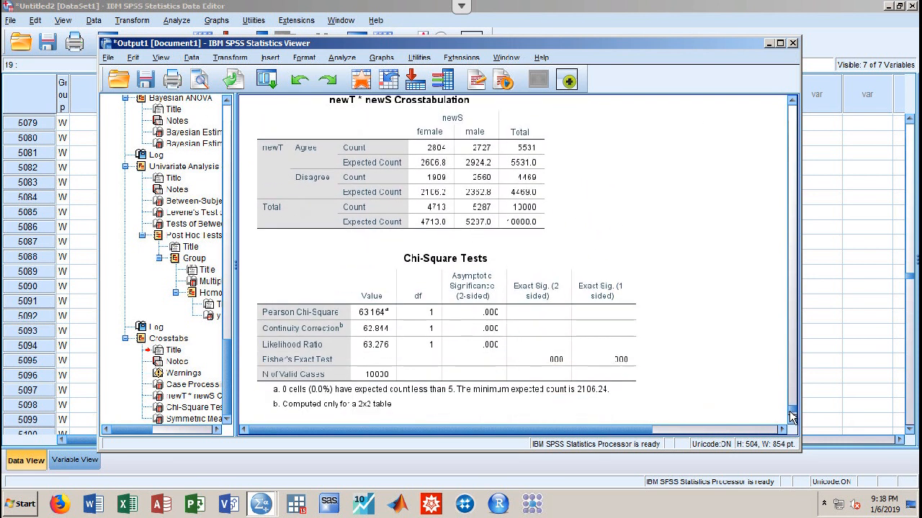
left_click(620, 294)
left_click(362, 189)
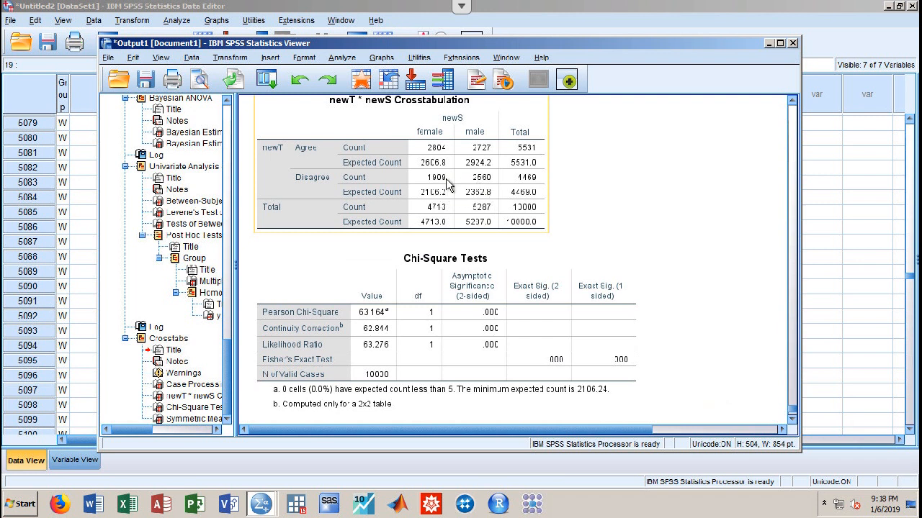
left_click(545, 236)
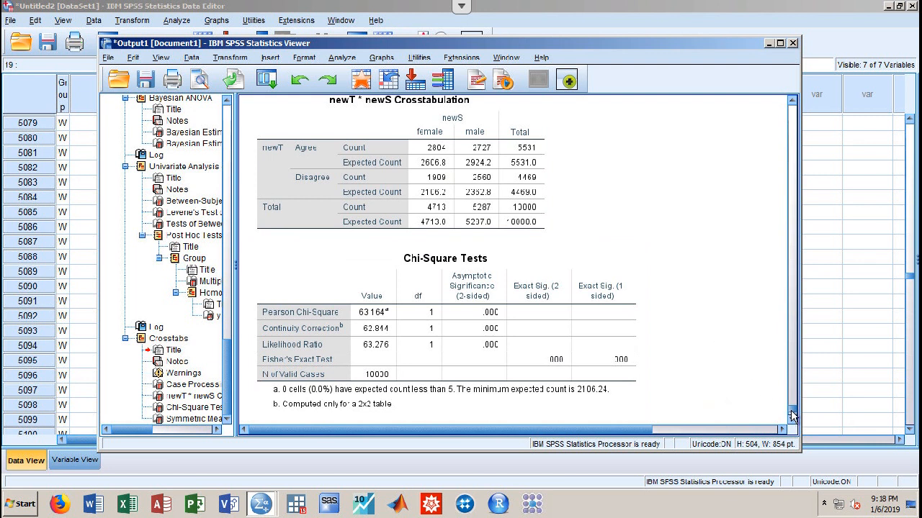
scroll(792, 416, "down", 3)
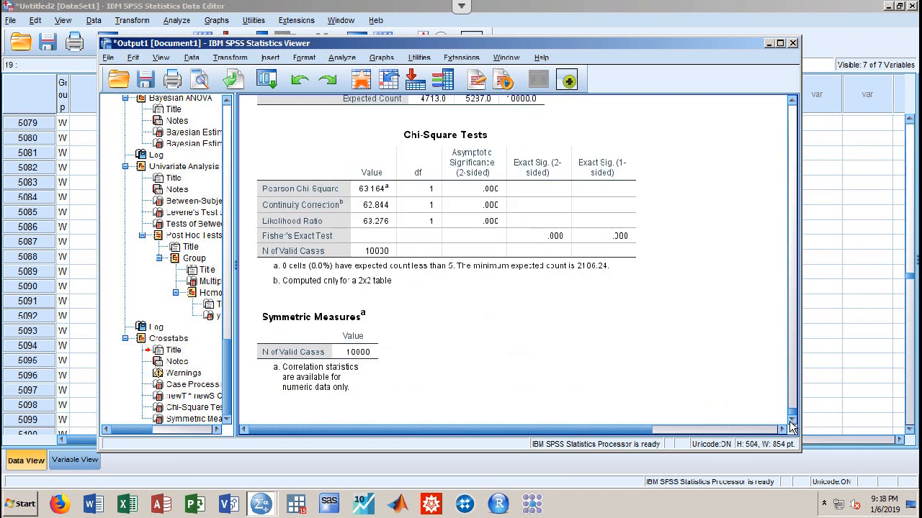
mouse_move(790, 421)
left_mouse_down()
mouse_move(790, 404)
mouse_move(790, 427)
left_mouse_up()
Start exporting the output with the file type set to PDF
left_click(108, 59)
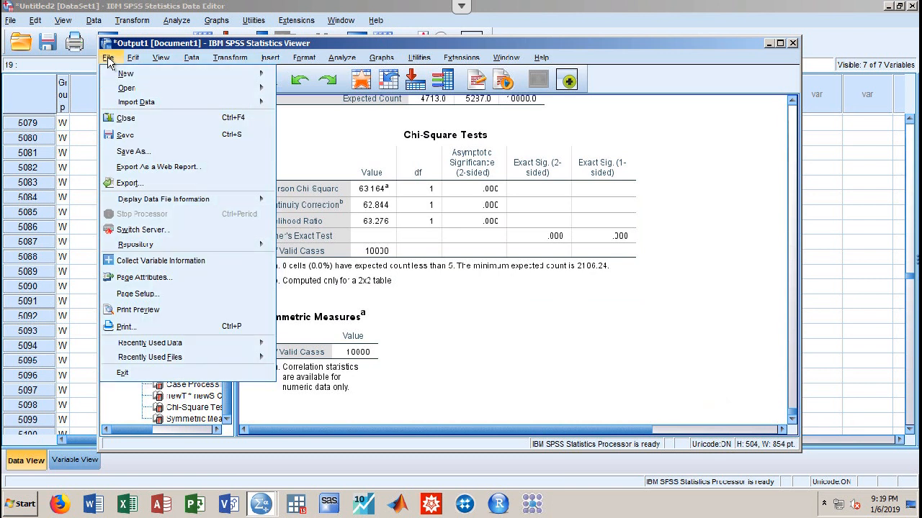
left_click(126, 183)
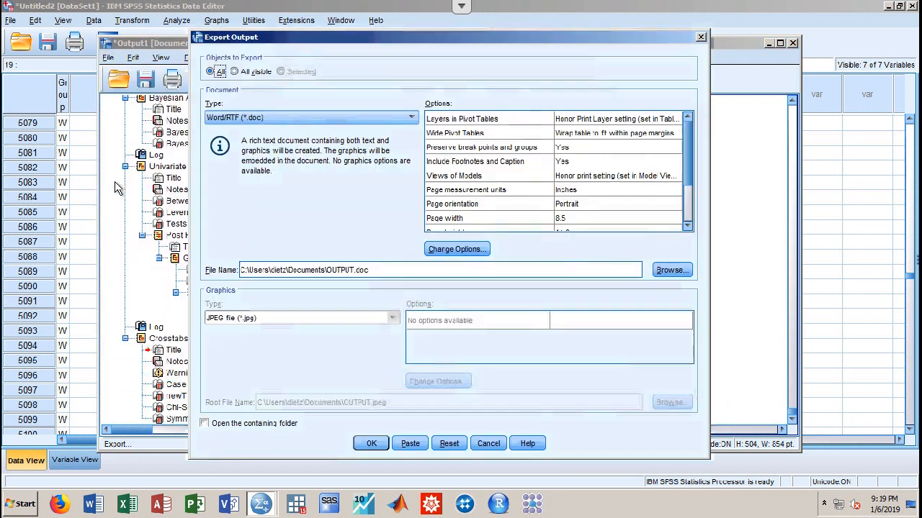
left_click(250, 119)
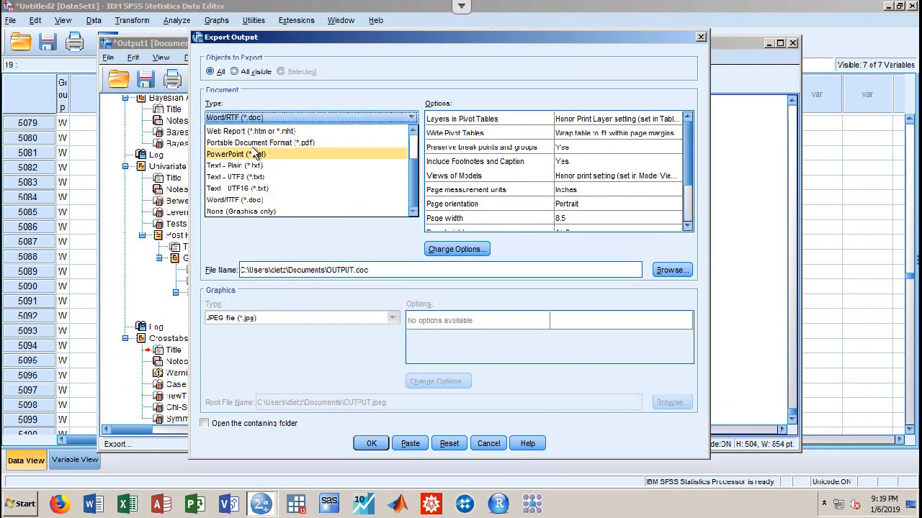
left_click(252, 142)
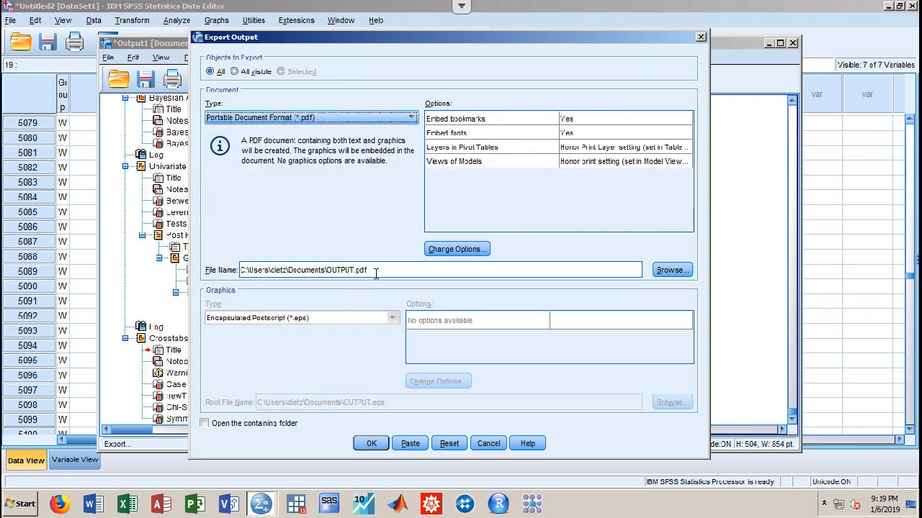
Save the export to the Desktop as DietzHW2 and start the PDF export
left_click(671, 270)
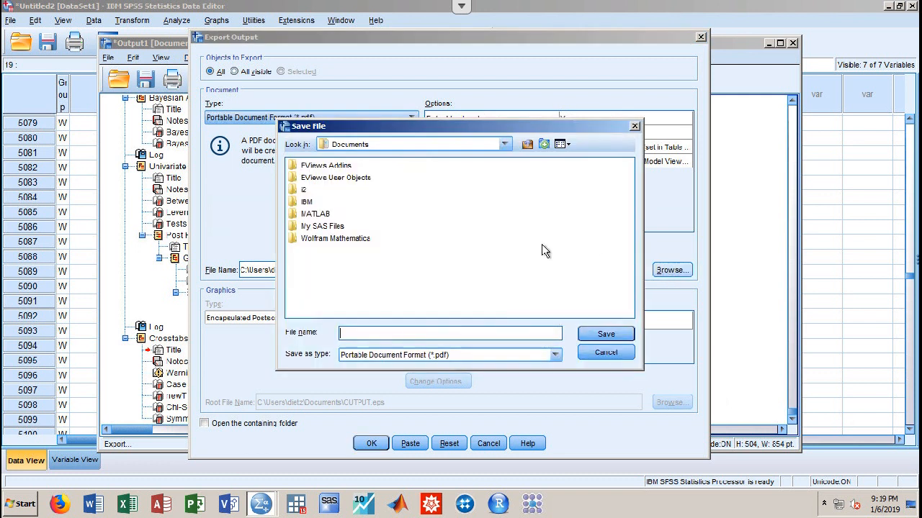
left_click(504, 144)
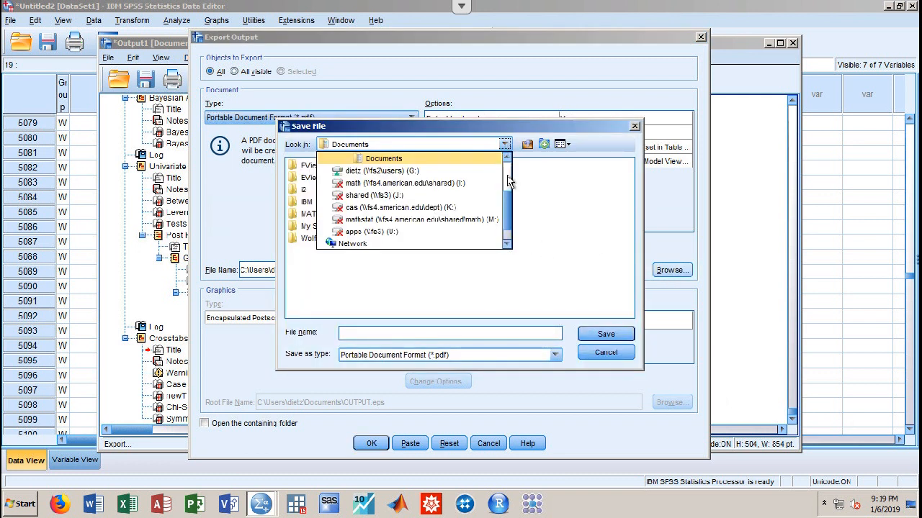
scroll(507, 178, "up", 2)
left_click(358, 173)
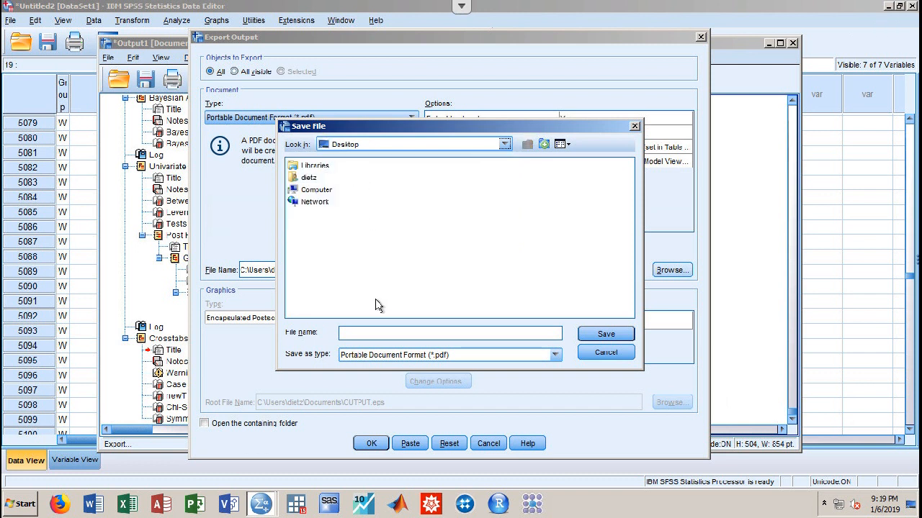
type("DietzHW2")
left_click(613, 334)
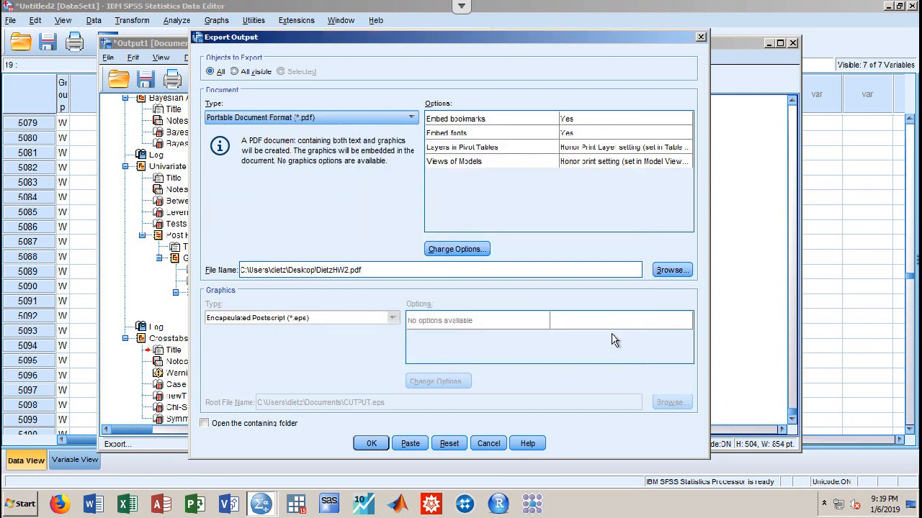
left_click(373, 444)
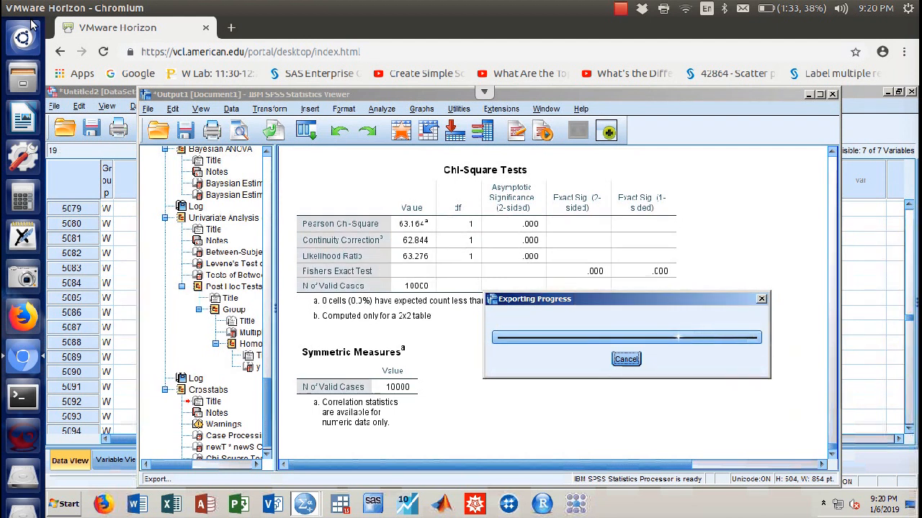
Once the export finishes, switch the browser to full screen and minimize the Output Viewer
left_click(620, 8)
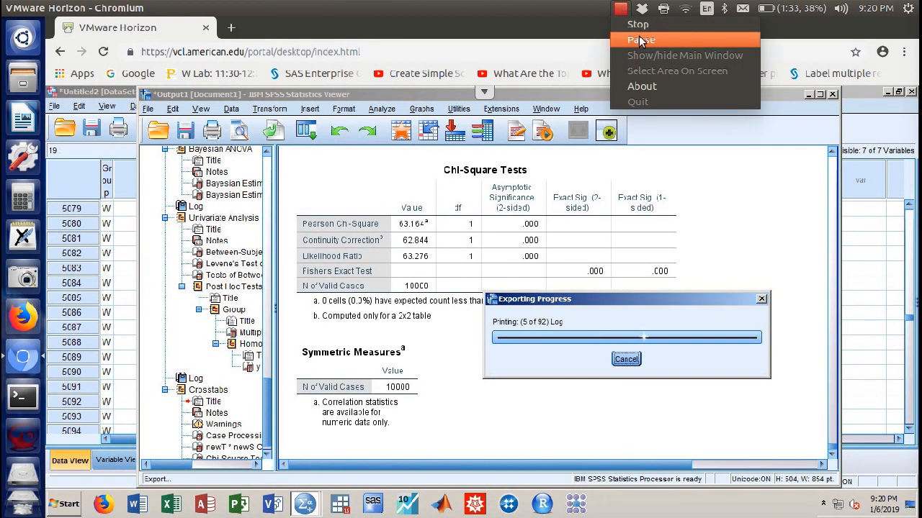
left_click(623, 25)
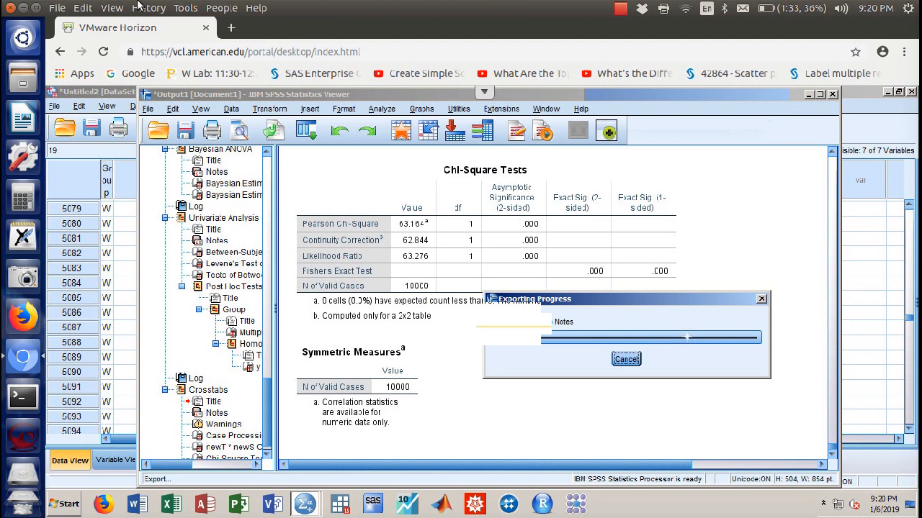
left_click(114, 7)
left_click(126, 82)
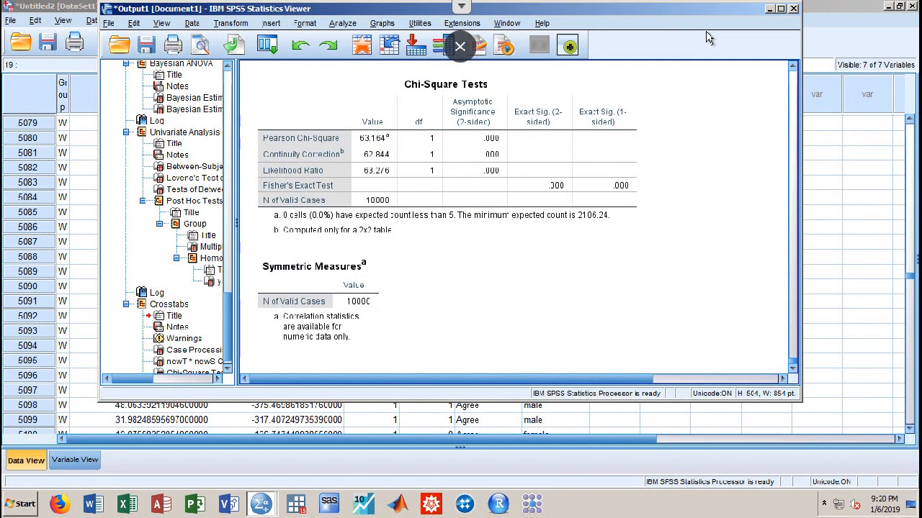
left_click(769, 9)
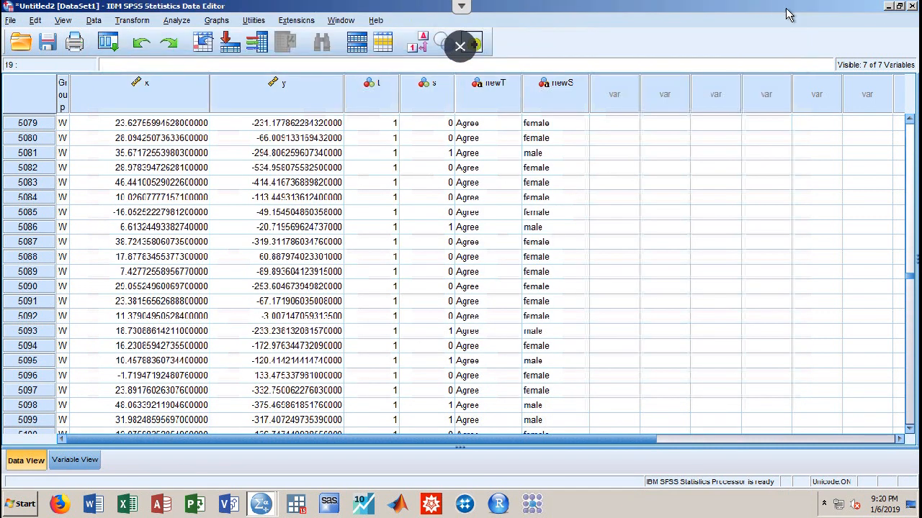
Open DietzHW2.pdf in Acrobat Reader, scroll through its 38 pages, then close Reader
left_click(889, 7)
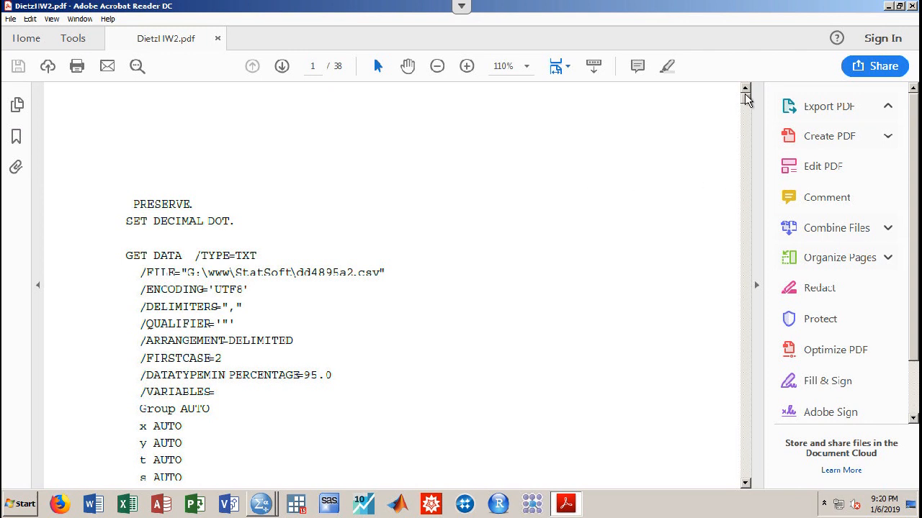
left_click_drag(747, 100, 735, 67)
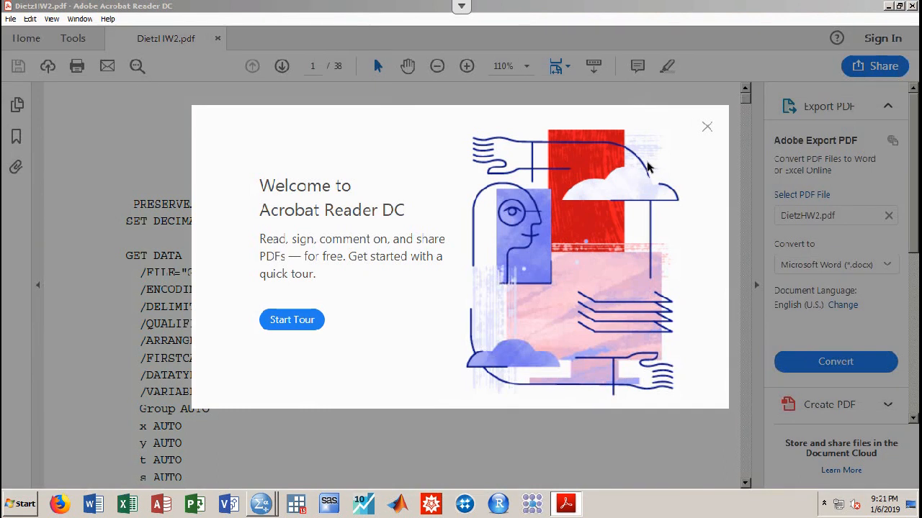
left_click(704, 126)
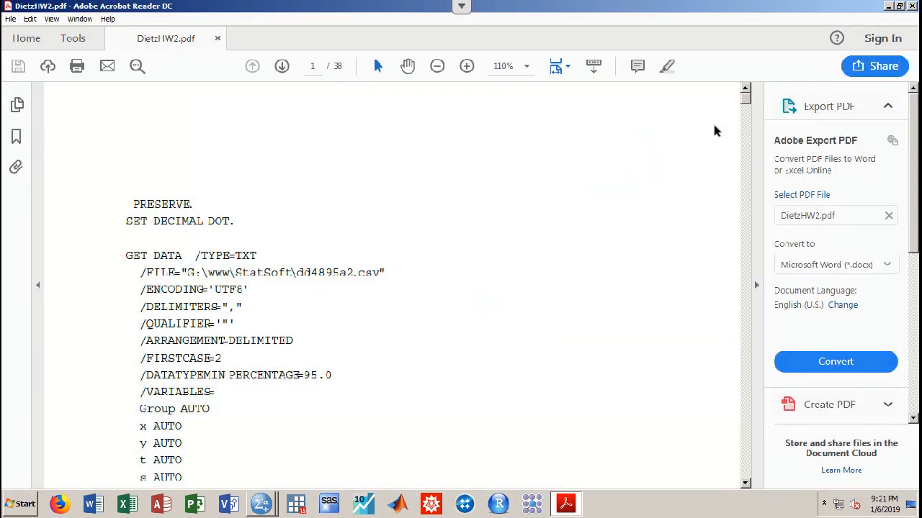
left_click_drag(297, 273, 422, 274)
left_click(469, 280)
left_click_drag(745, 101, 769, 418)
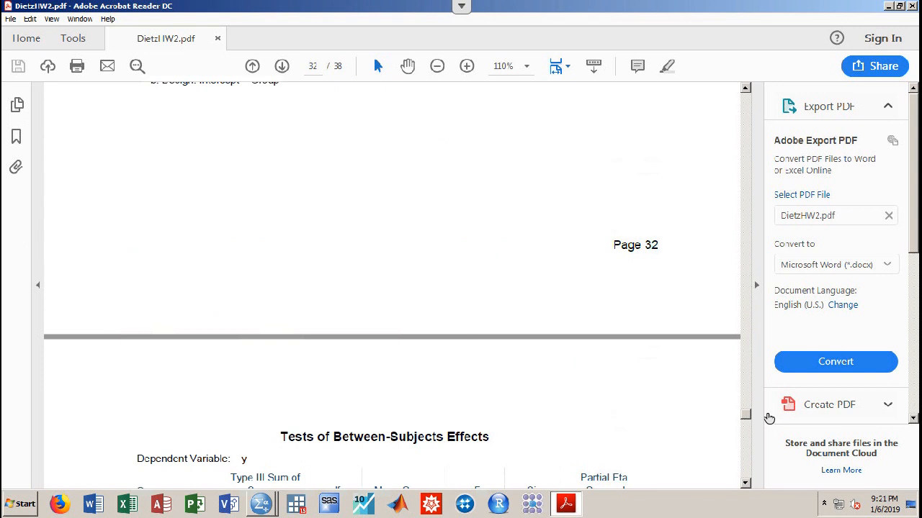
left_click(913, 6)
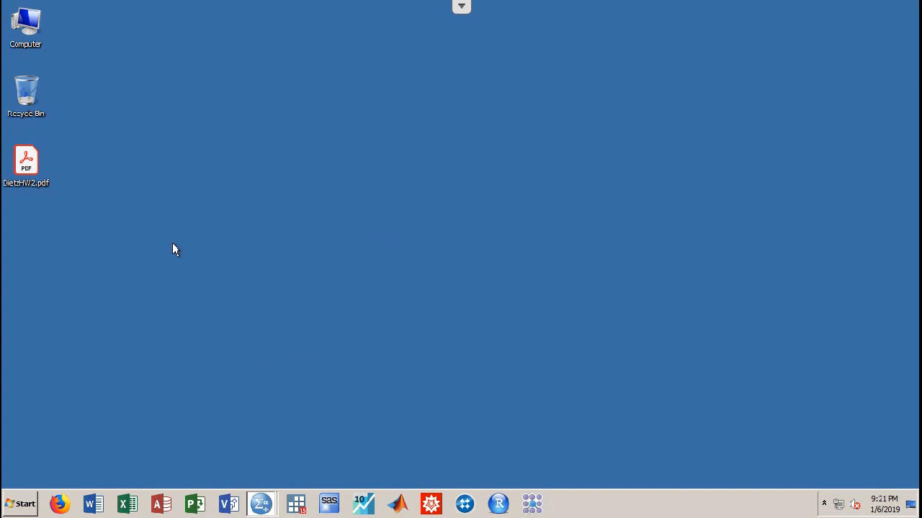
From Computer, browse the C: drive through Users and the user's folder into My Documents
left_click(31, 30)
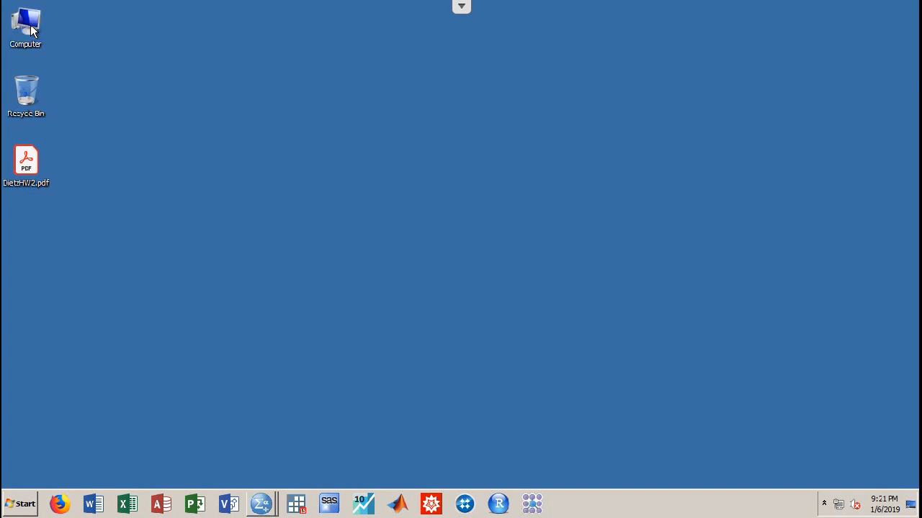
double_click(30, 25)
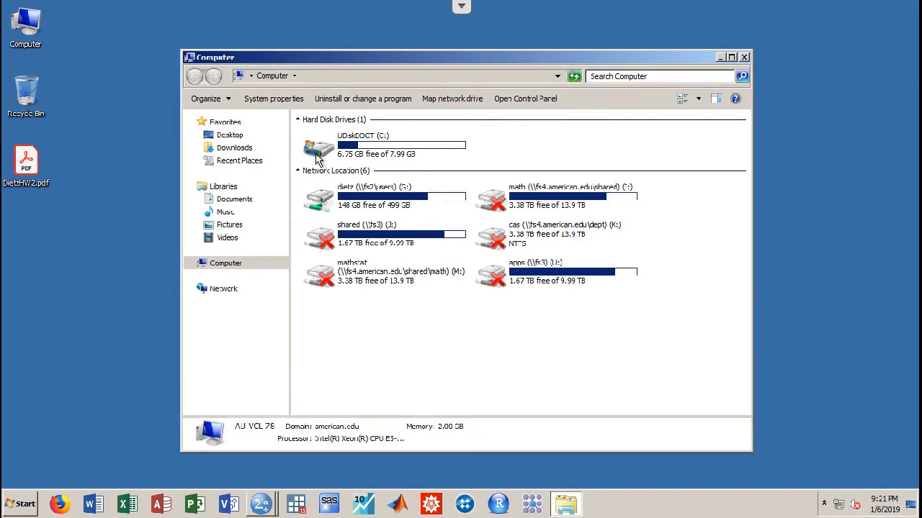
left_click(363, 153)
double_click(363, 152)
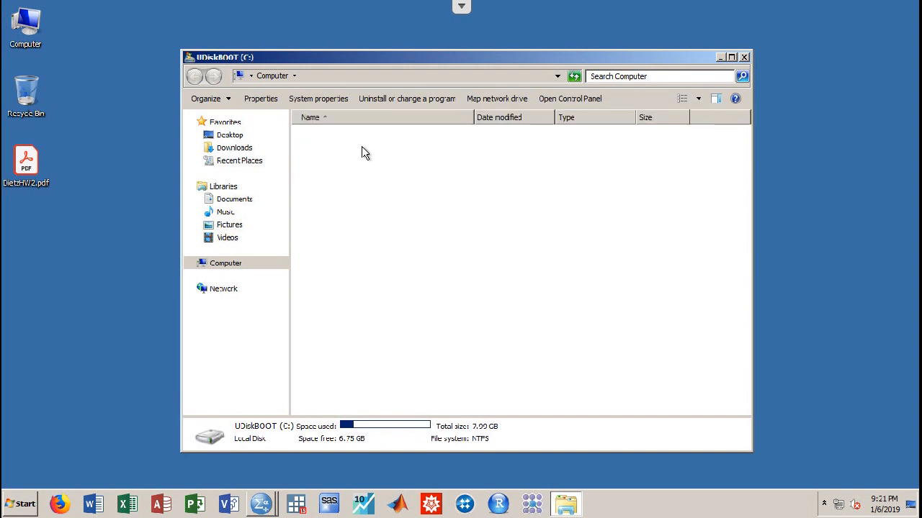
double_click(336, 243)
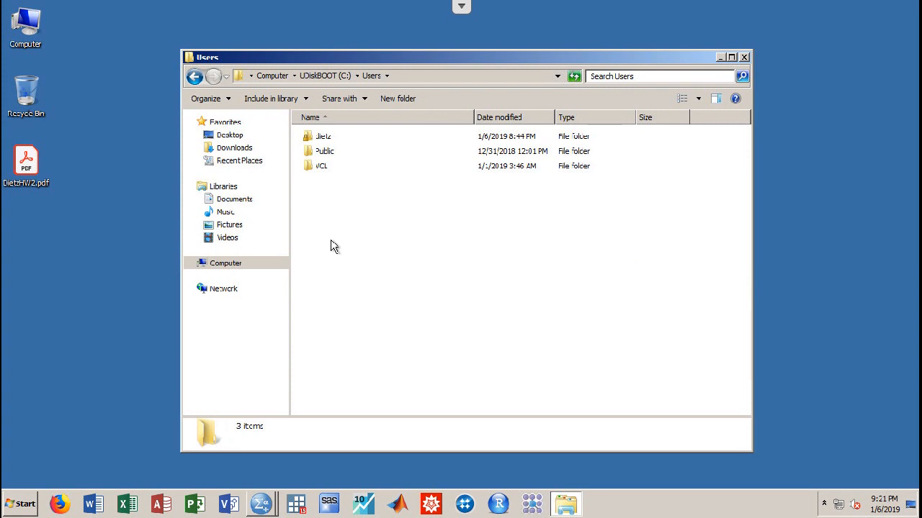
double_click(325, 140)
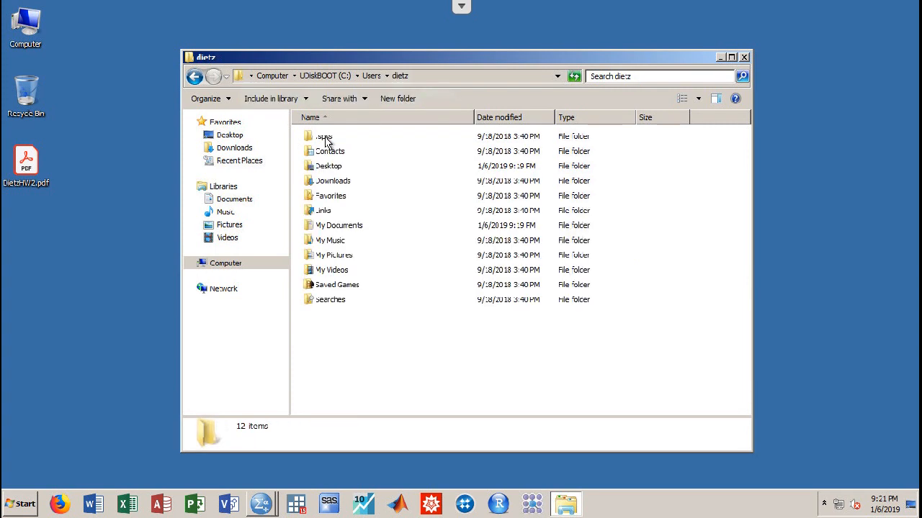
left_click(329, 229)
double_click(330, 229)
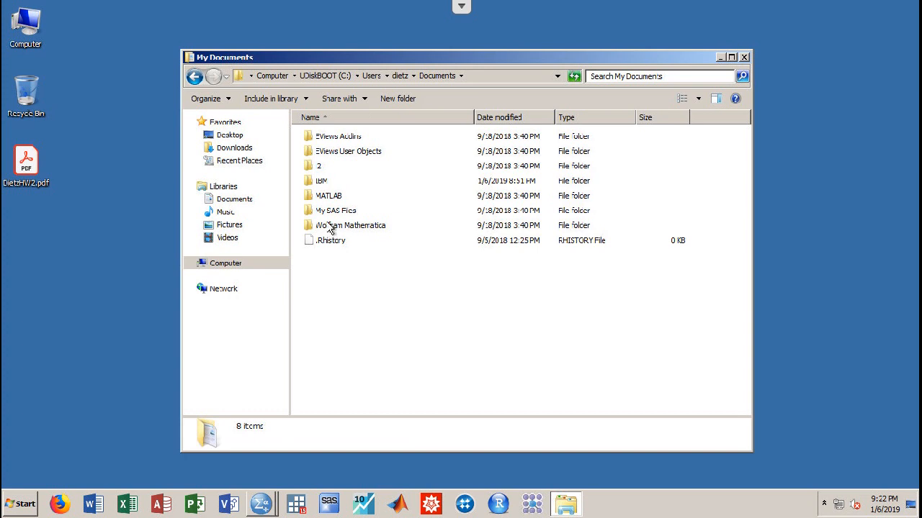
Open IBM\SPSS\Statistics\25 and copy statistics.jnl onto the desktop
double_click(331, 180)
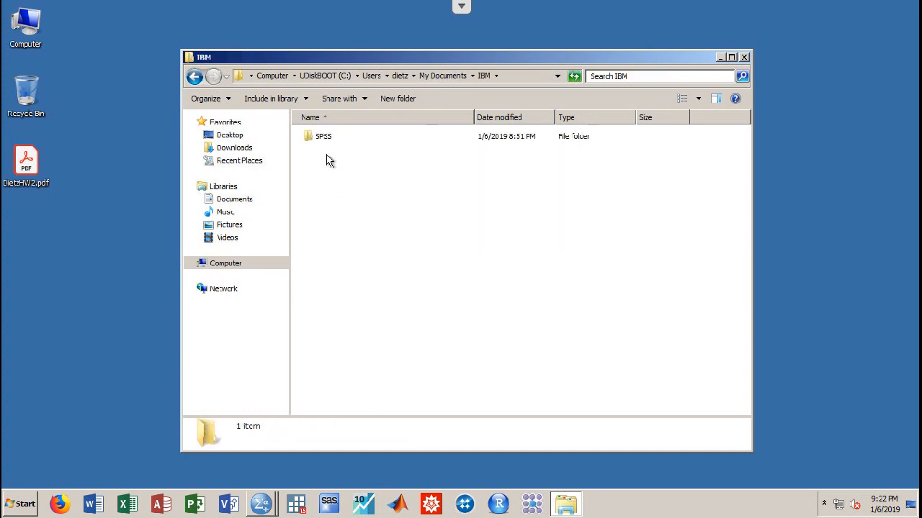
double_click(326, 139)
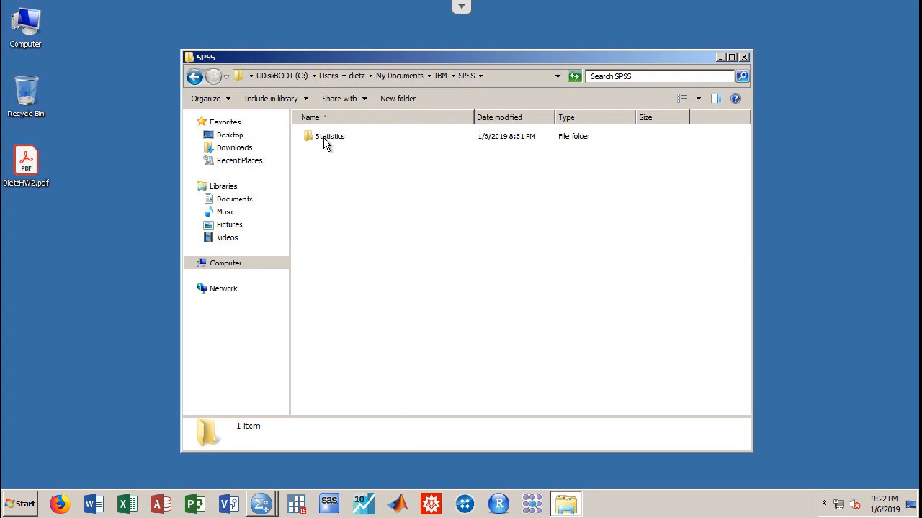
left_click(325, 140)
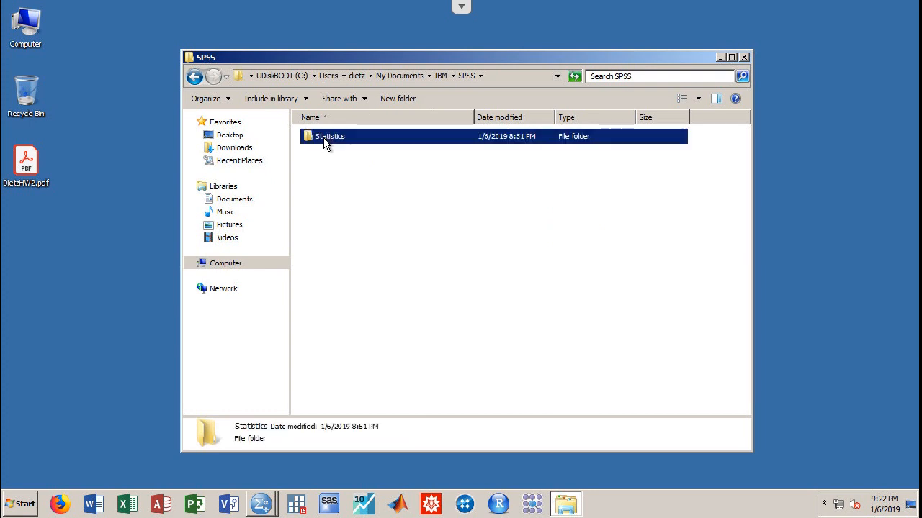
double_click(326, 140)
left_click(325, 140)
double_click(326, 141)
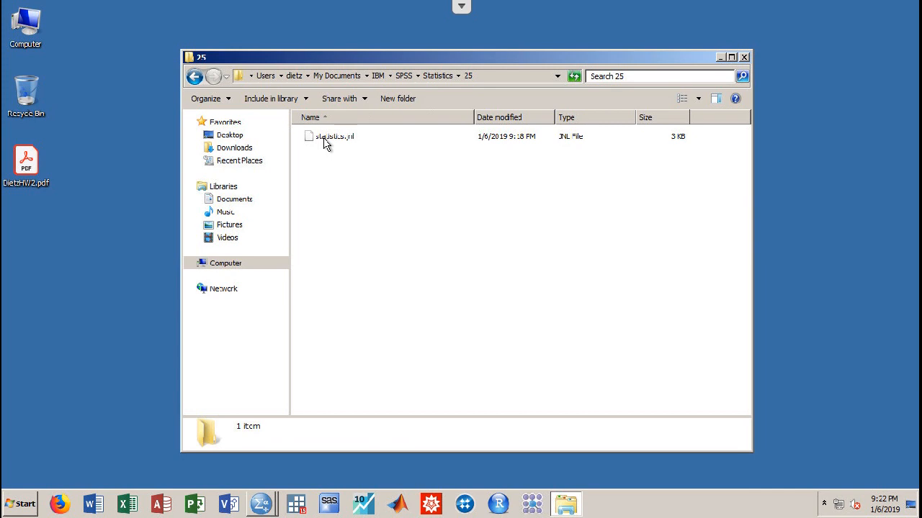
left_click(325, 142)
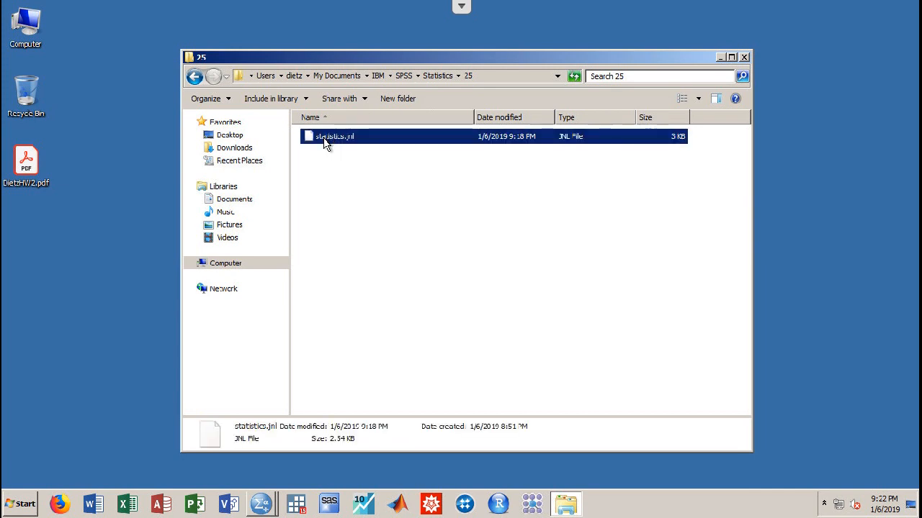
left_click_drag(324, 144, 30, 232)
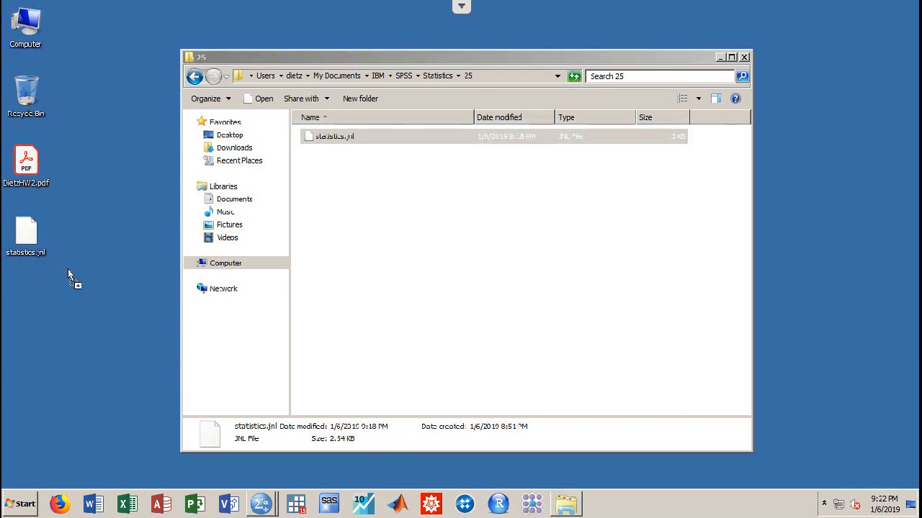
Rename the desktop statistics.jnl to statistics.txt, accept the extension warning, and open it in Notepad
left_click(744, 57)
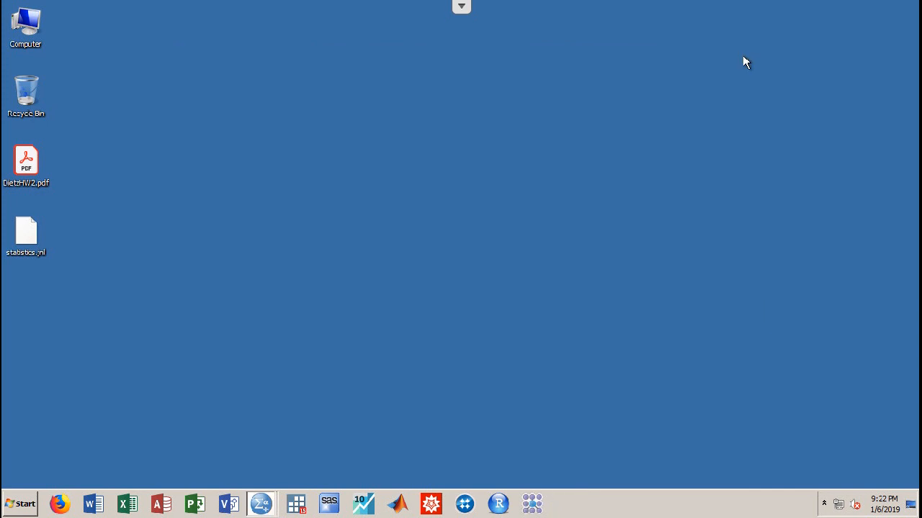
right_click(23, 237)
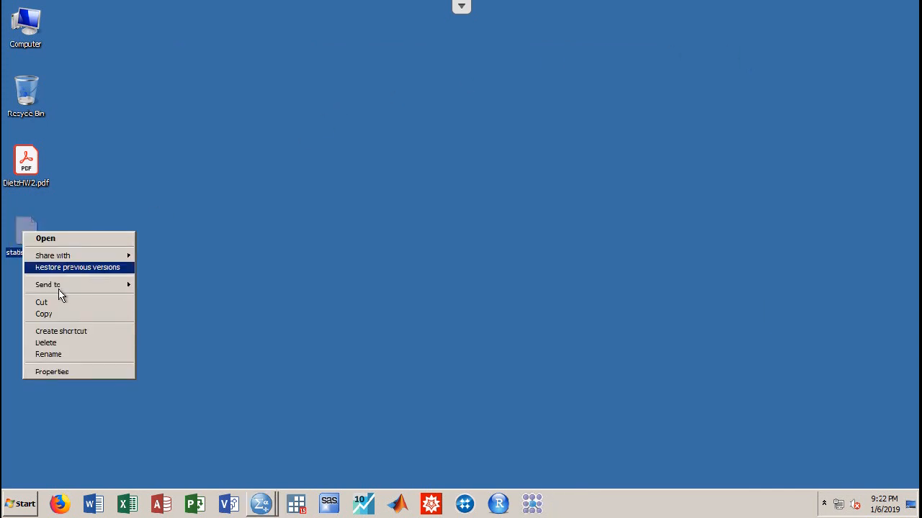
left_click(50, 355)
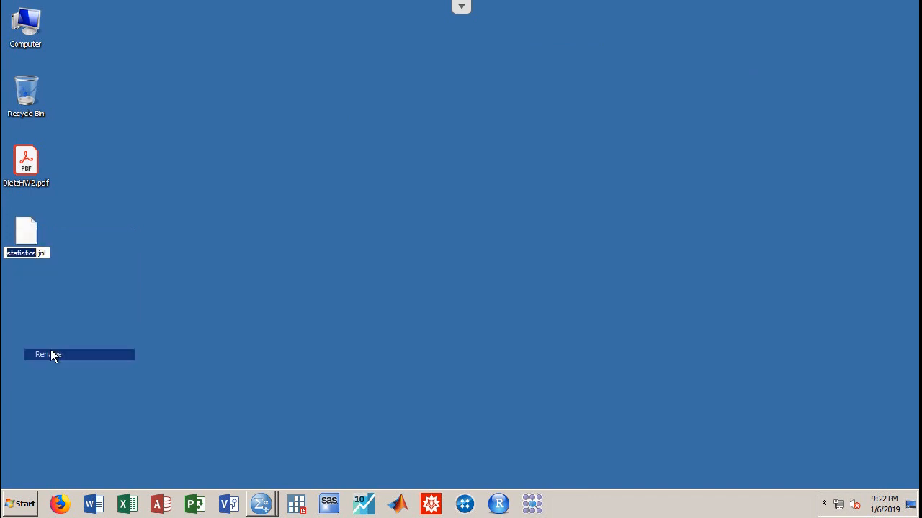
key("Right")
key("ctrl+a")
type("statistics.txt")
key("Return")
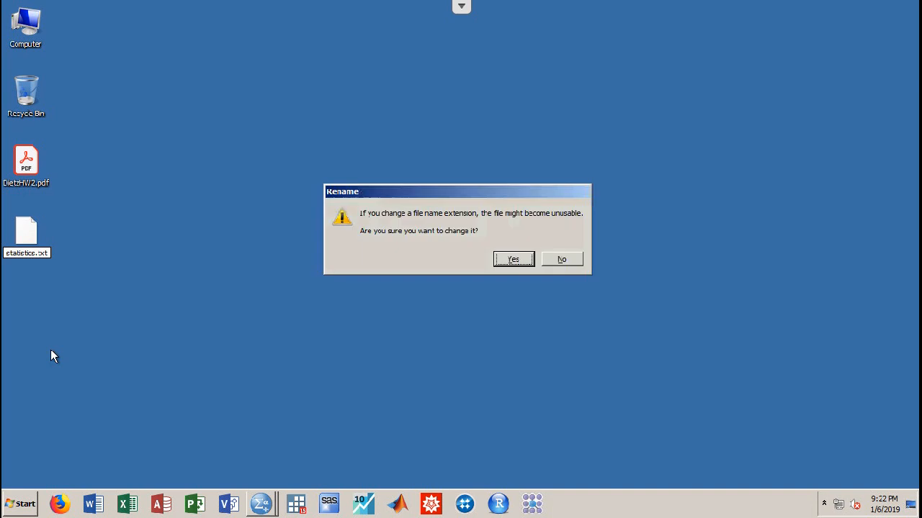
key("Return")
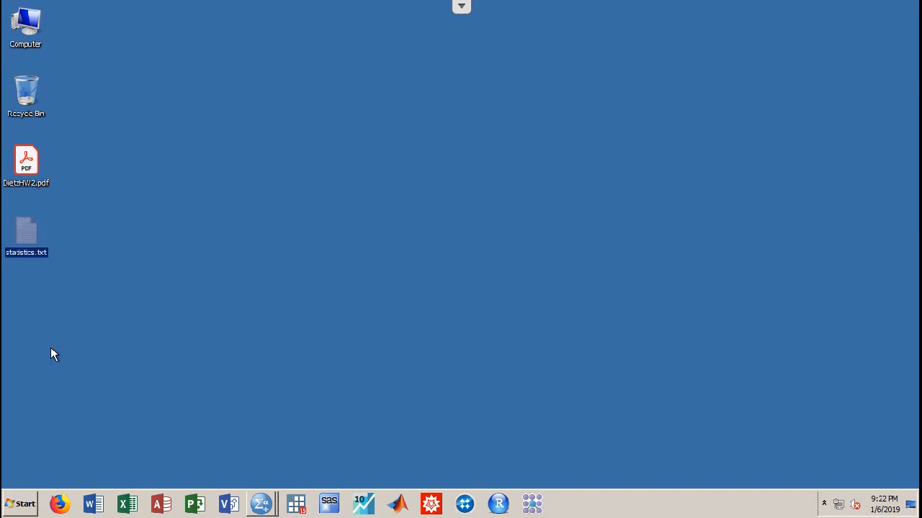
double_click(28, 232)
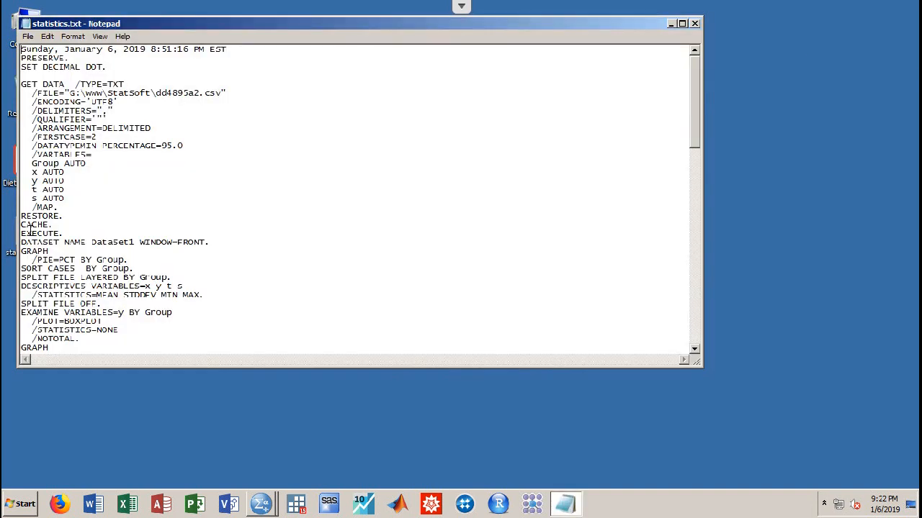
Scroll to the end of the statistics.txt journal in Notepad, then close Notepad
left_click_drag(695, 101, 714, 58)
left_click(695, 25)
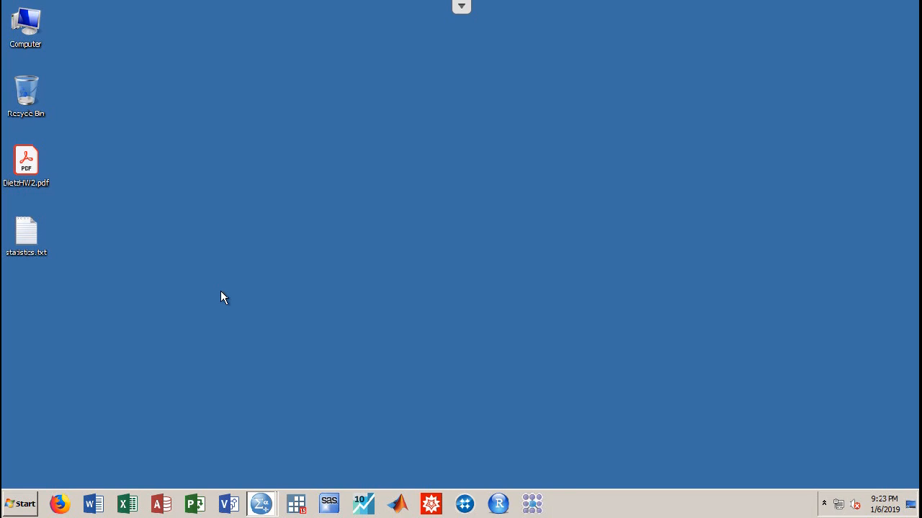
Select and deselect DietzHW2.pdf and statistics.txt, then show the SPSS taskbar window list
left_click_drag(63, 274, 4, 148)
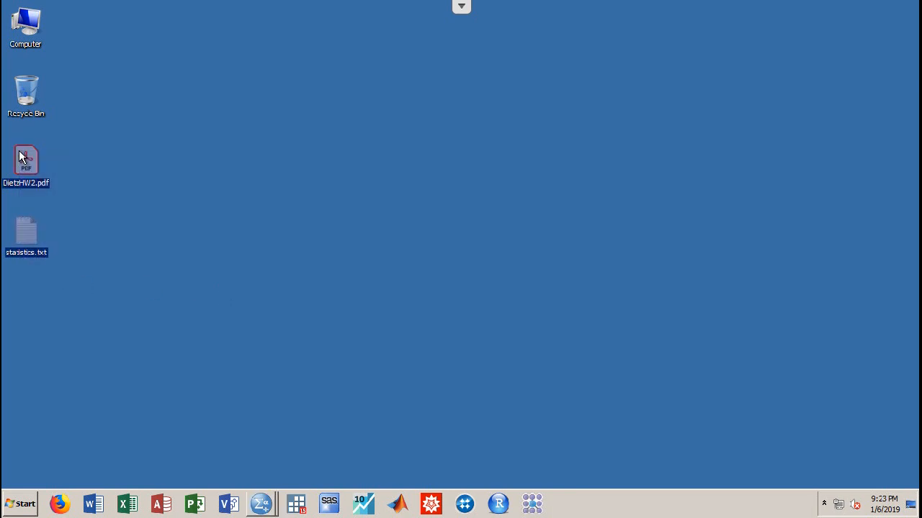
left_click(142, 186)
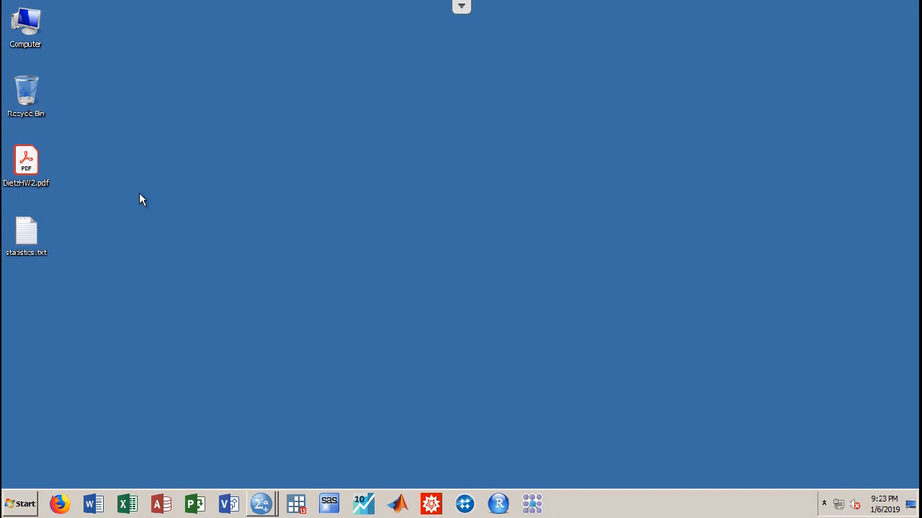
mouse_move(263, 507)
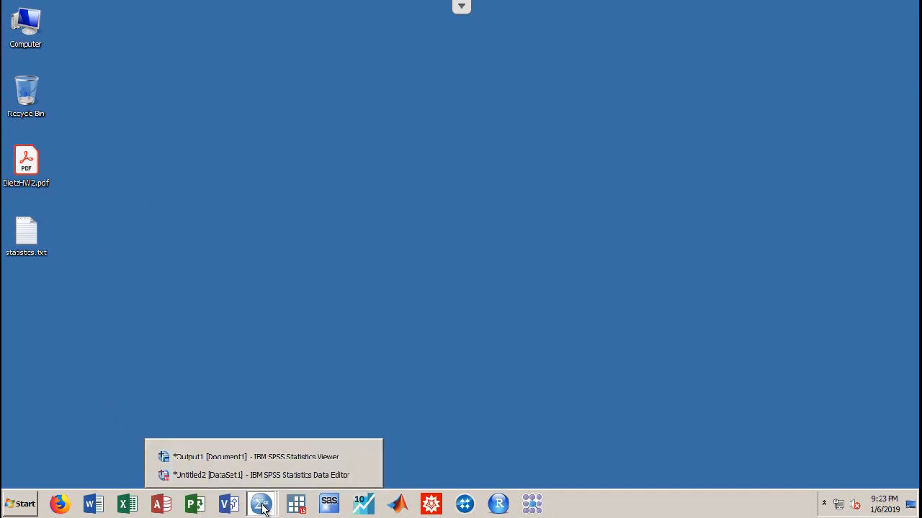
Switch from the Untitled2 Data Editor to the *Output1 viewer showing the Chi-Square Tests results
left_click(259, 474)
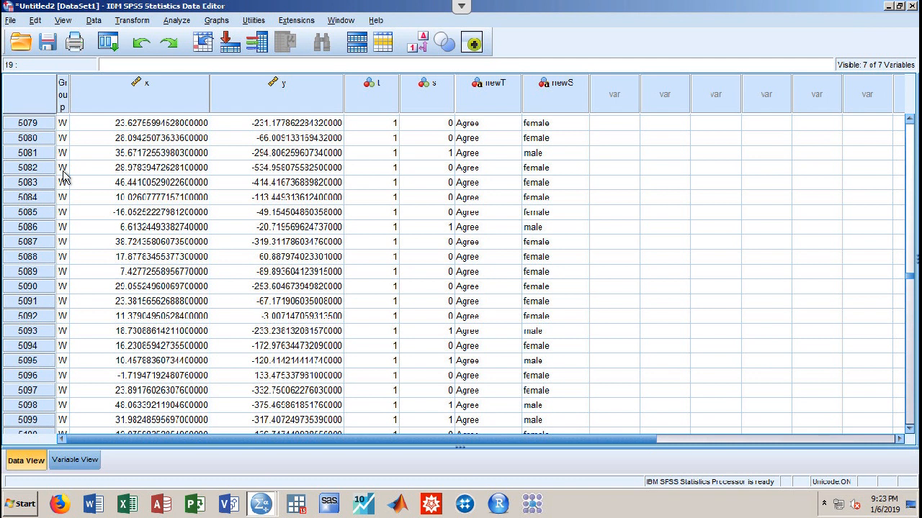
left_click(34, 22)
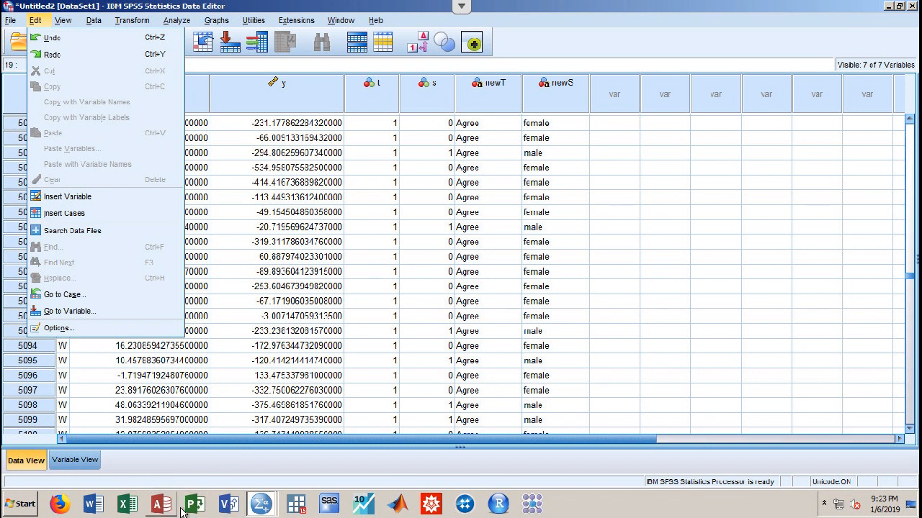
left_click(260, 508)
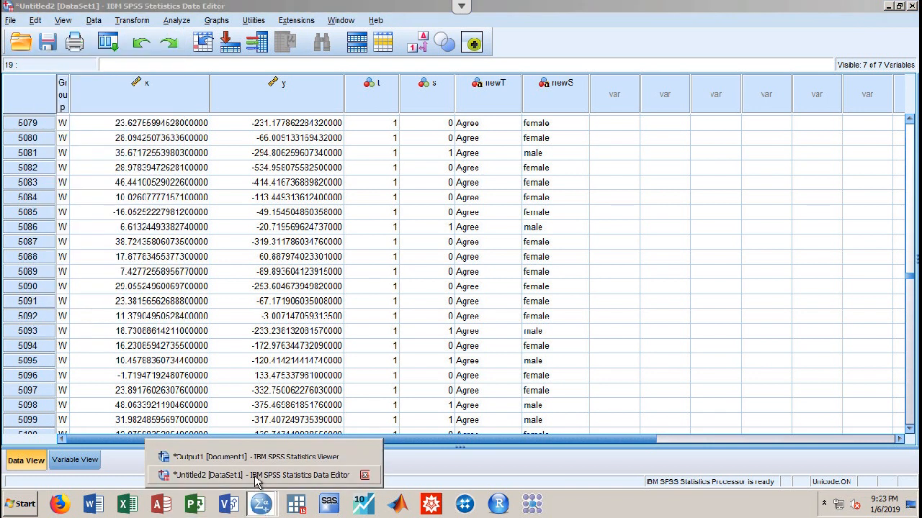
left_click(257, 477)
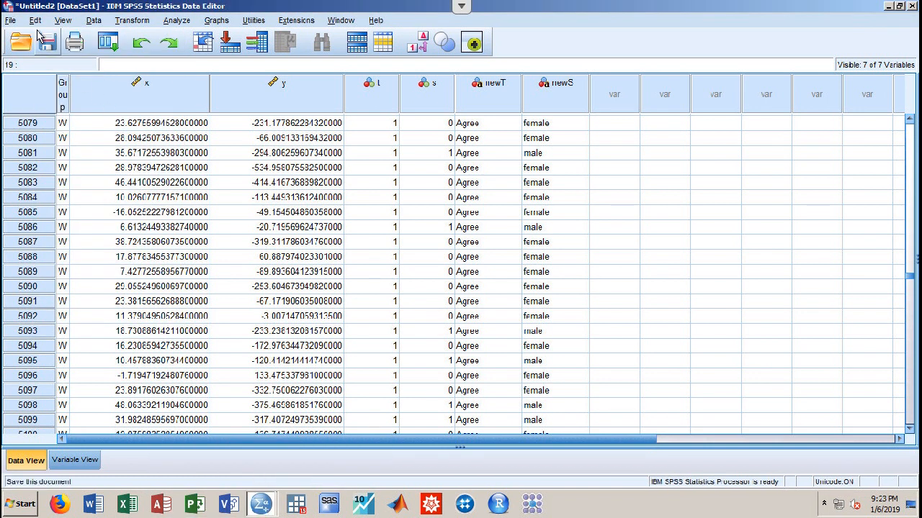
left_click(262, 502)
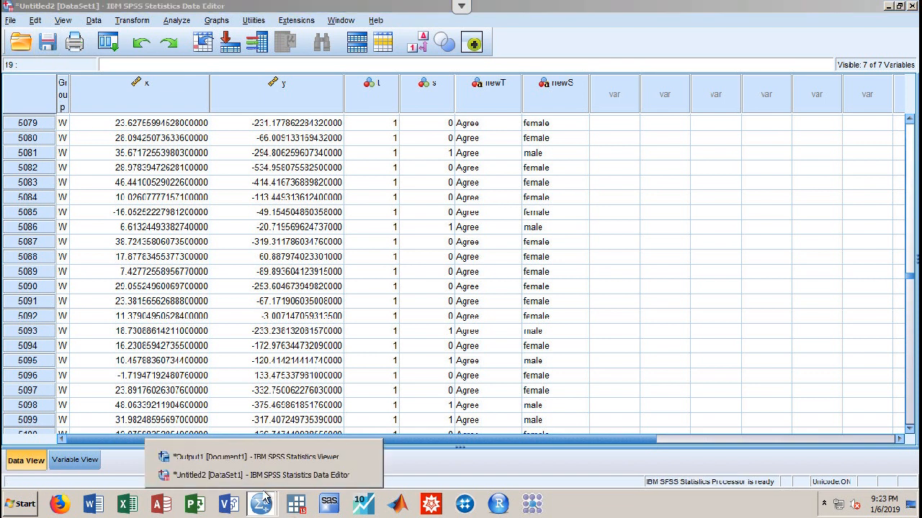
left_click(345, 456)
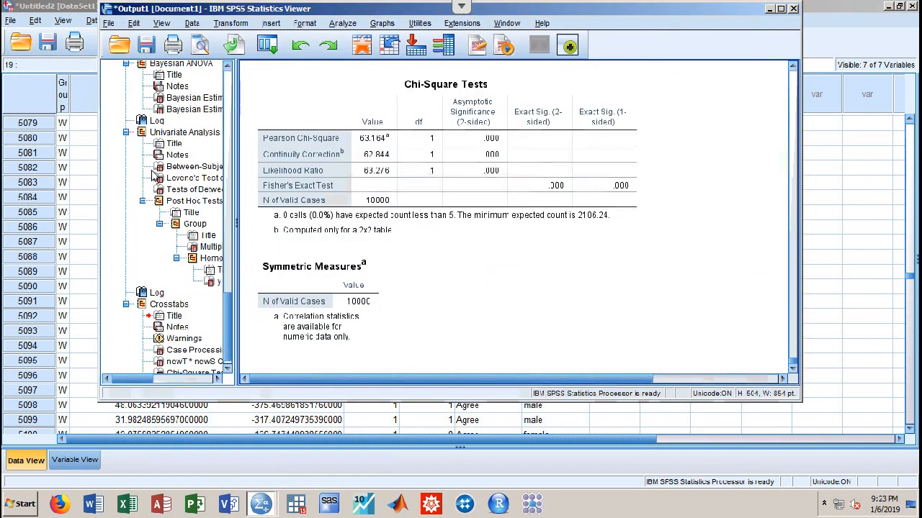
In Edit > Options, check the File Locations journal path for statistics.jnl, then click OK
left_click(134, 23)
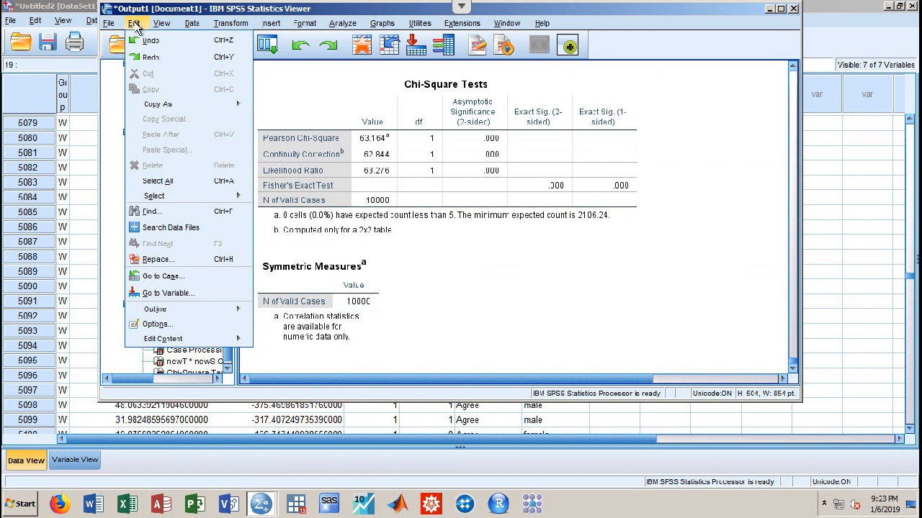
left_click(155, 324)
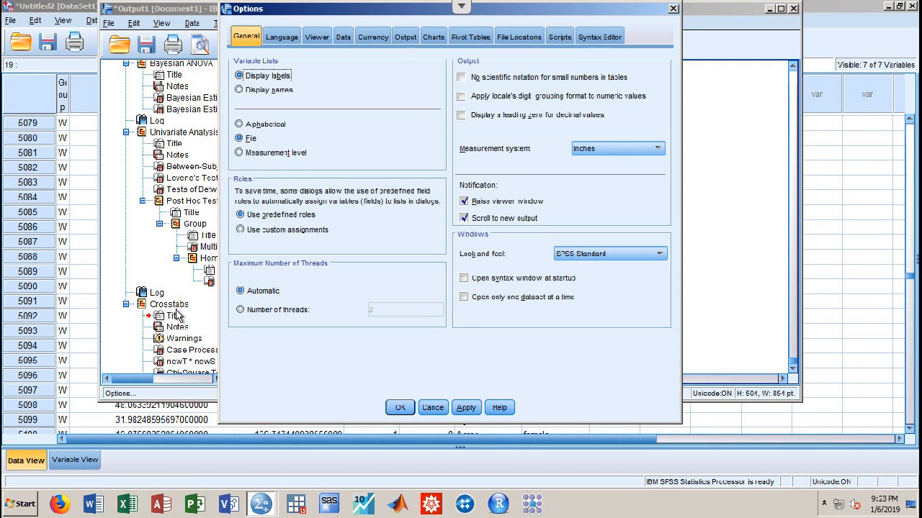
left_click(506, 43)
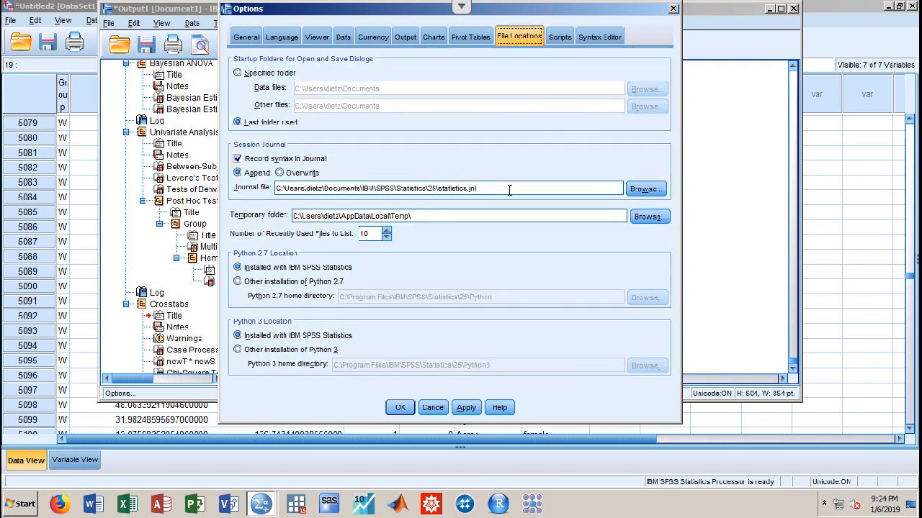
left_click_drag(458, 189, 324, 189)
double_click(323, 189)
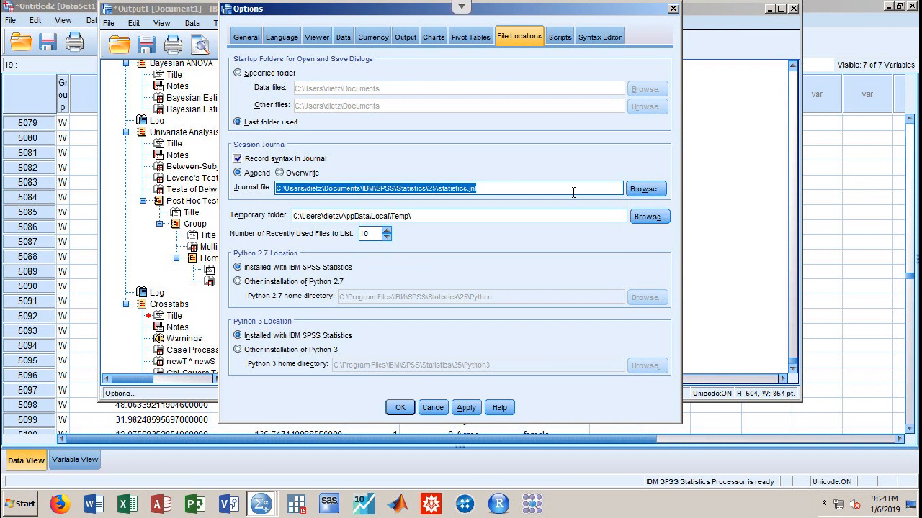
left_click(401, 408)
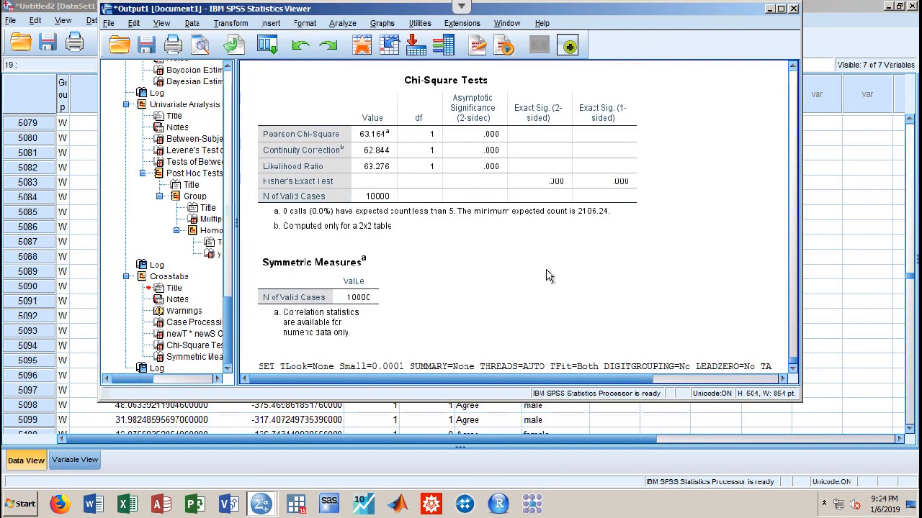
Close the Output viewer and Data Editor without saving to exit SPSS, then open the recorder menu
left_click(792, 9)
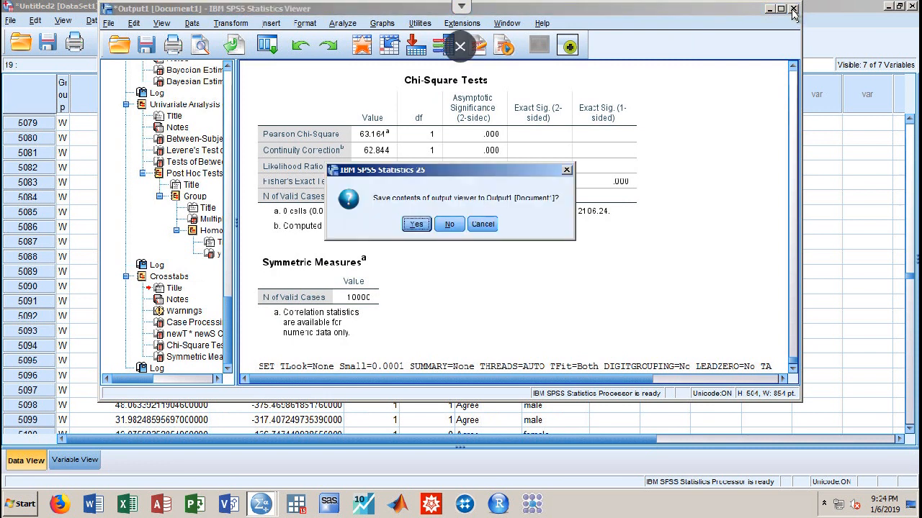
left_click(447, 224)
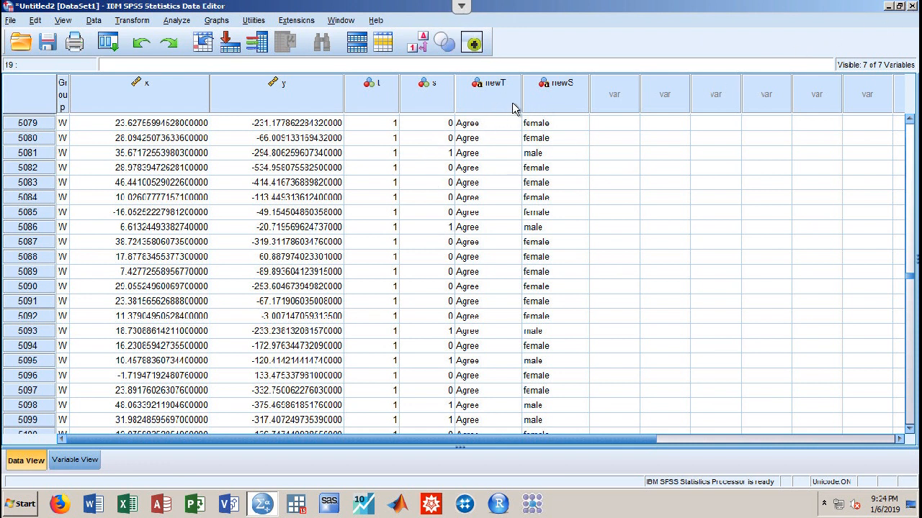
left_click(912, 7)
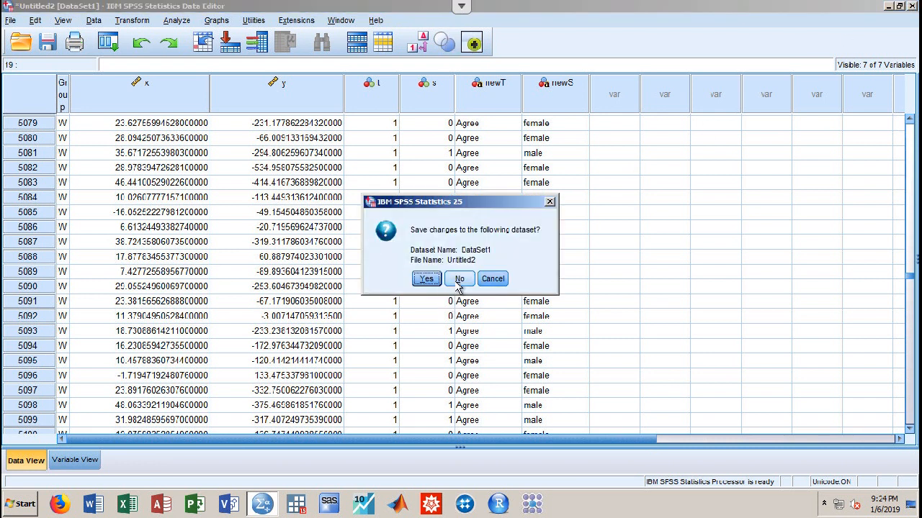
left_click(458, 282)
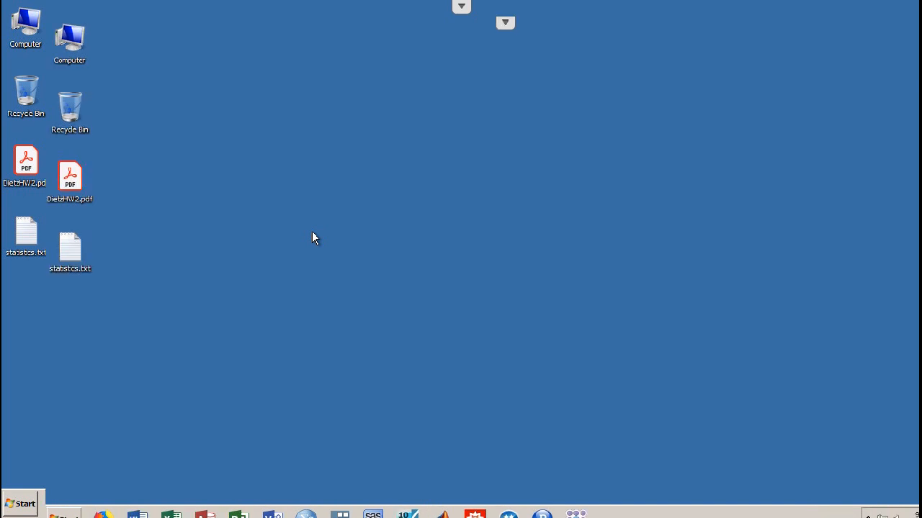
left_click(618, 9)
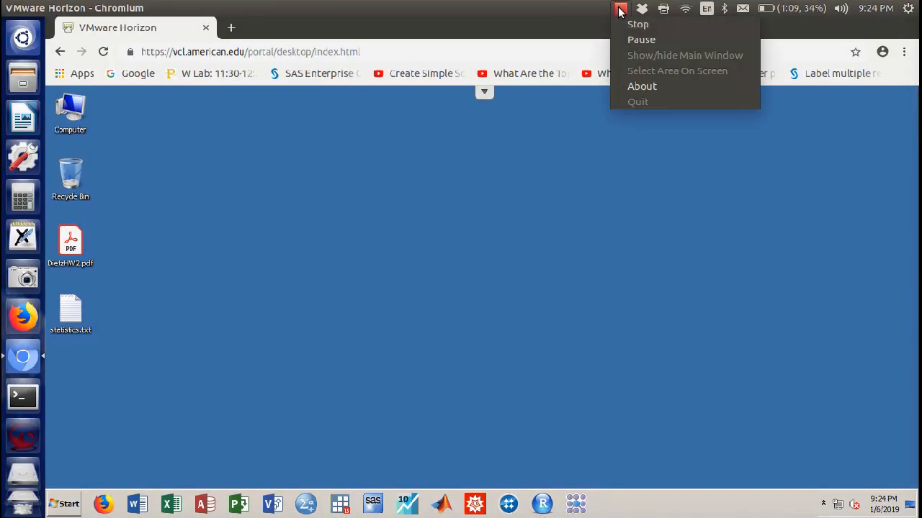